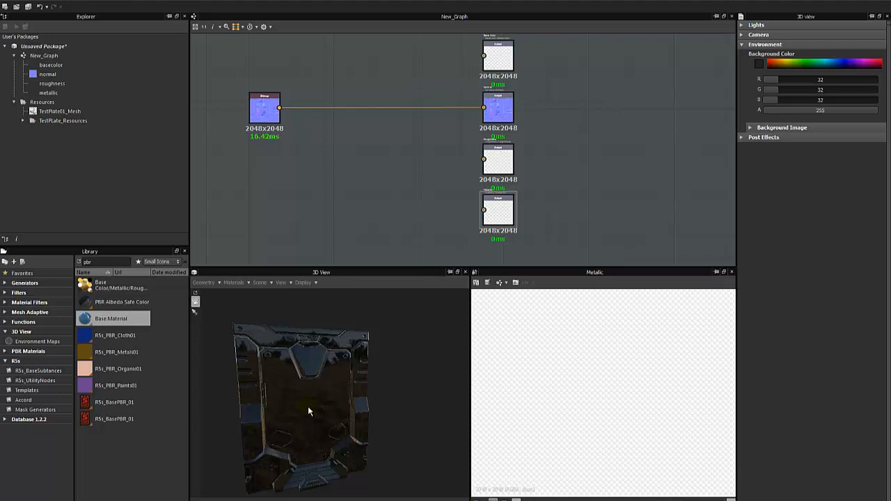
# Enlarge the graph area by lowering its border with the 3D view, and clear the library search
pyautogui.moveTo(296, 413); pyautogui.dragTo(309, 402)
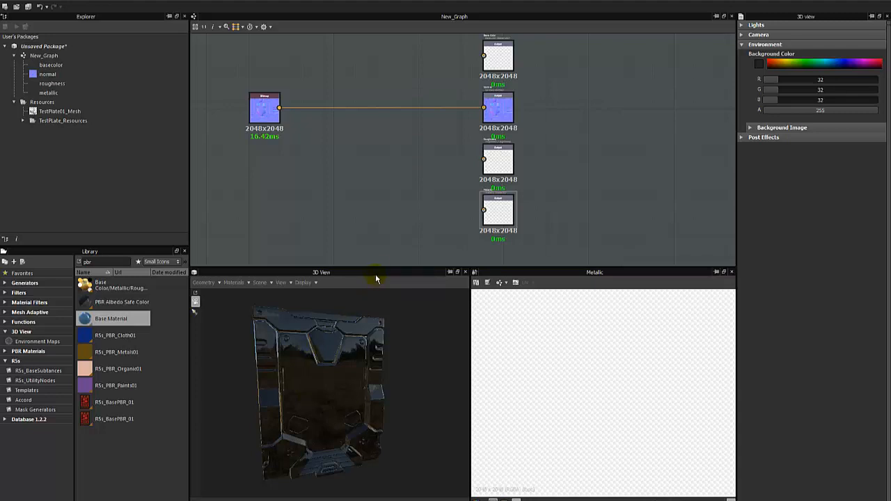
pyautogui.moveTo(383, 266); pyautogui.dragTo(377, 288)
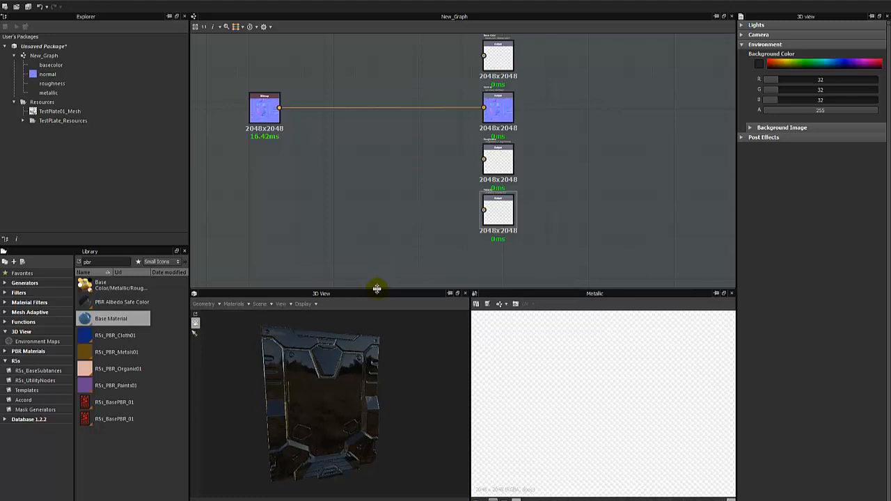
pyautogui.moveTo(406, 184); pyautogui.dragTo(432, 199, button='middle')
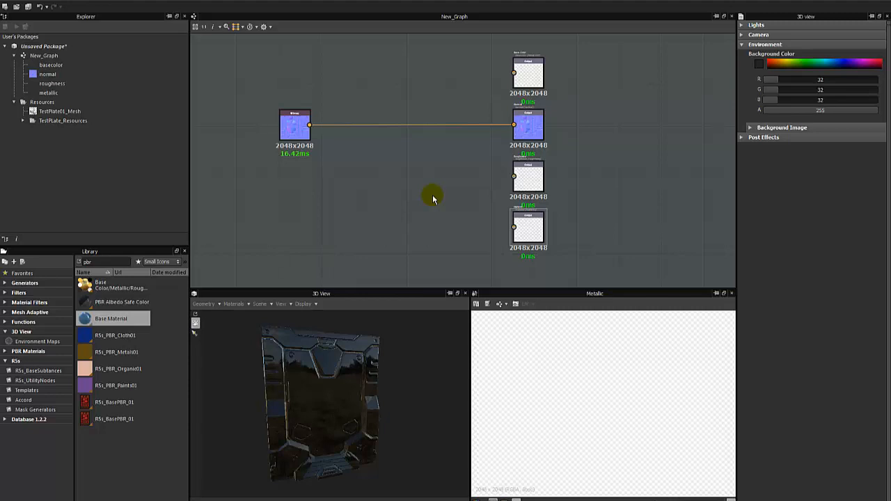
pyautogui.rightClick(432, 197)
pyautogui.click(94, 278)
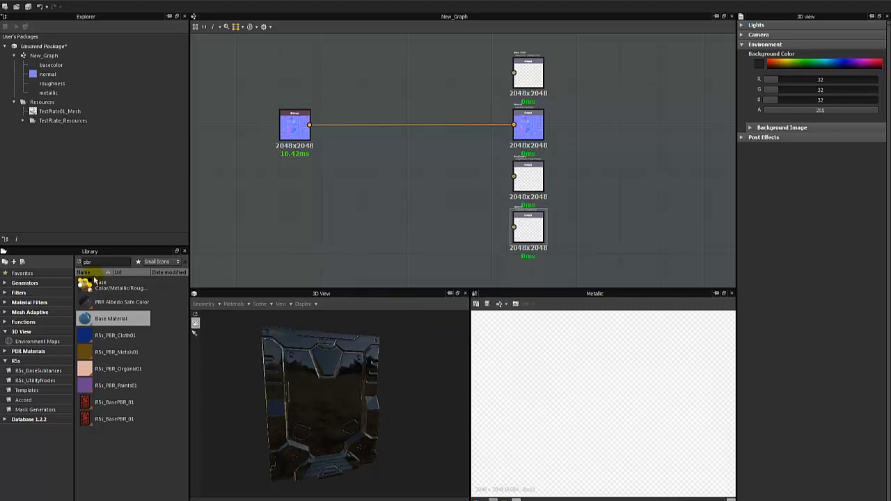
pyautogui.press('BackSpace')
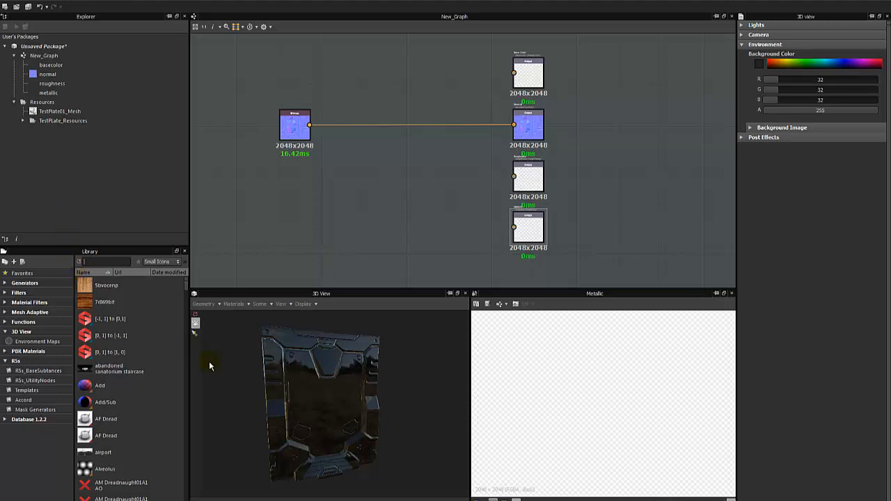
pyautogui.moveTo(209, 365); pyautogui.dragTo(335, 403)
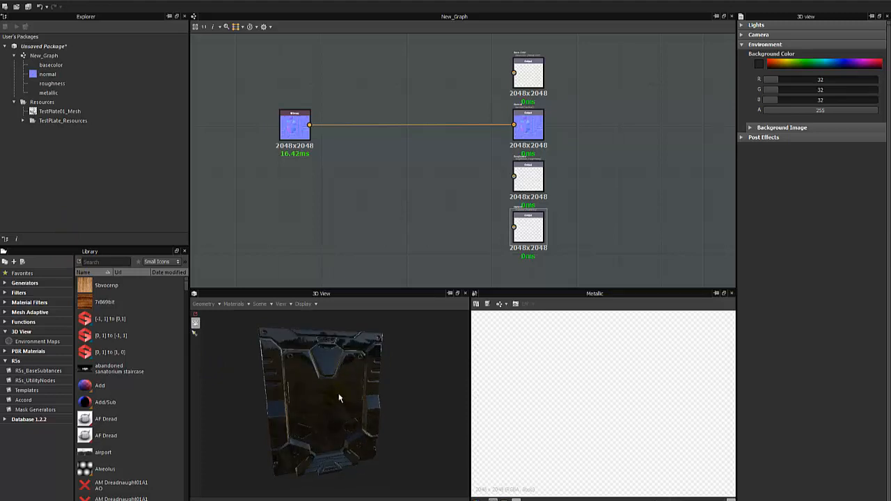
# Add a Uniform Color node and wire it into the metallic output
pyautogui.moveTo(410, 50); pyautogui.dragTo(404, 110, button='middle')
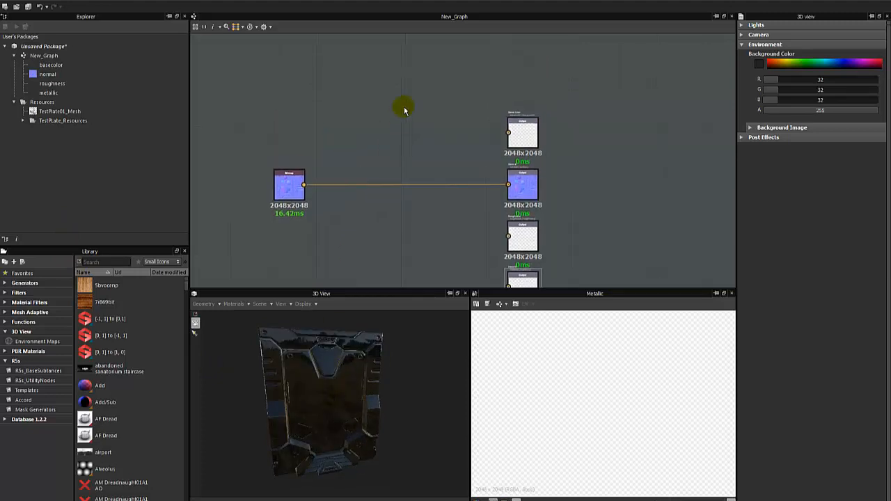
pyautogui.rightClick(405, 110)
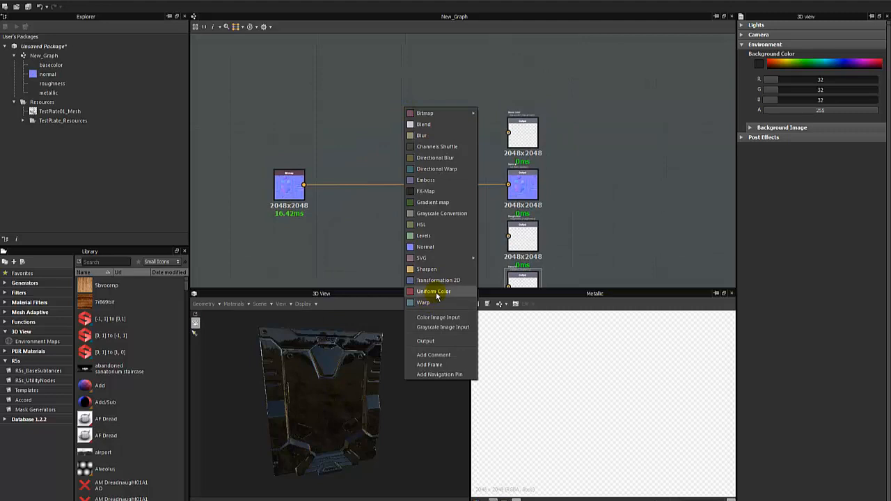
pyautogui.click(436, 288)
pyautogui.moveTo(408, 107); pyautogui.dragTo(400, 120)
pyautogui.moveTo(394, 114); pyautogui.dragTo(365, 61, button='middle')
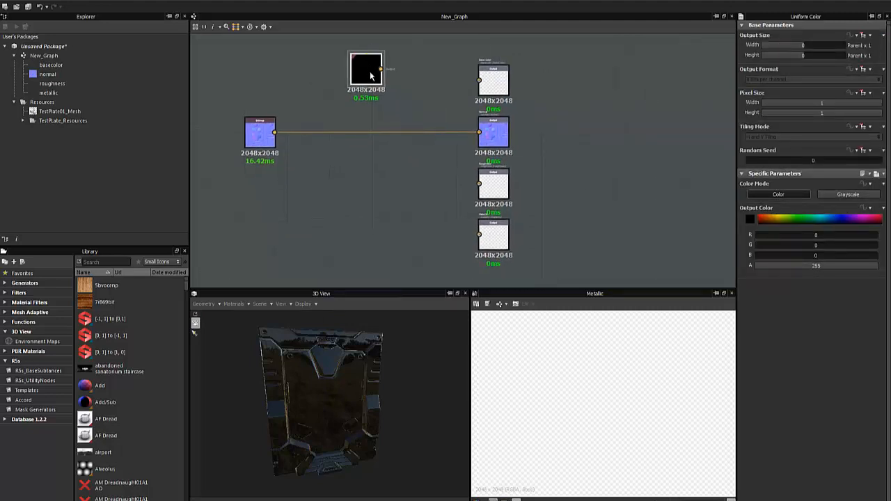
pyautogui.moveTo(371, 76); pyautogui.dragTo(392, 247)
pyautogui.moveTo(396, 233); pyautogui.dragTo(365, 176, button='middle')
pyautogui.moveTo(365, 175); pyautogui.dragTo(448, 126)
# Duplicate the Uniform Color node, feed the copy into the roughness output and place it above the original
pyautogui.click(333, 190)
pyautogui.hotkey('ctrl', 'c')
pyautogui.hotkey('ctrl', 'v')
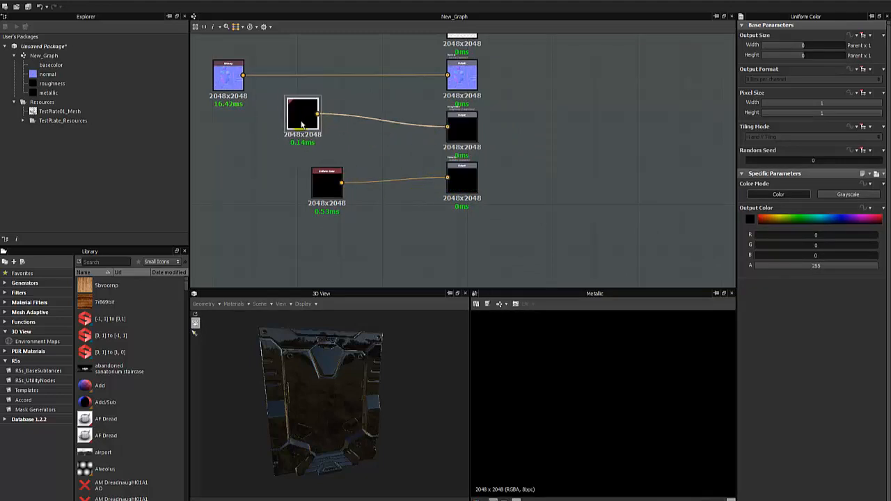
pyautogui.moveTo(299, 113); pyautogui.dragTo(347, 122)
# Switch the roughness and metallic Uniform Color nodes to Grayscale and set the roughness value to 138
pyautogui.click(849, 193)
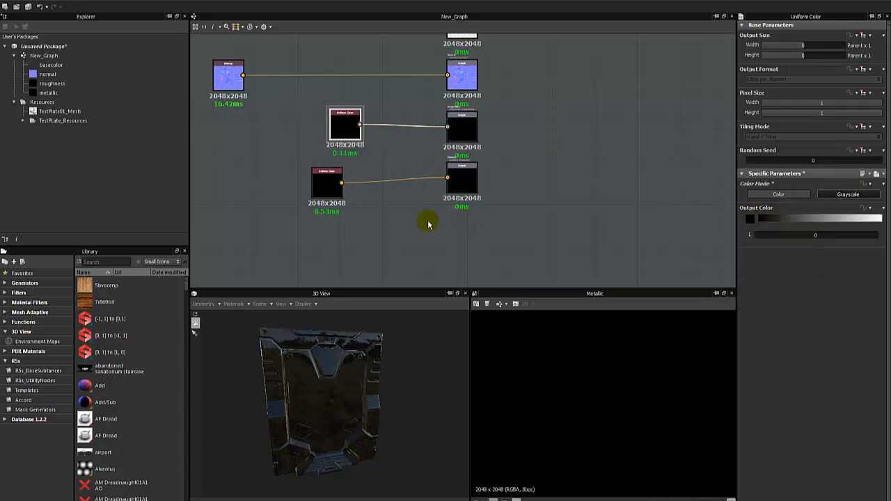
pyautogui.click(321, 182)
pyautogui.click(846, 193)
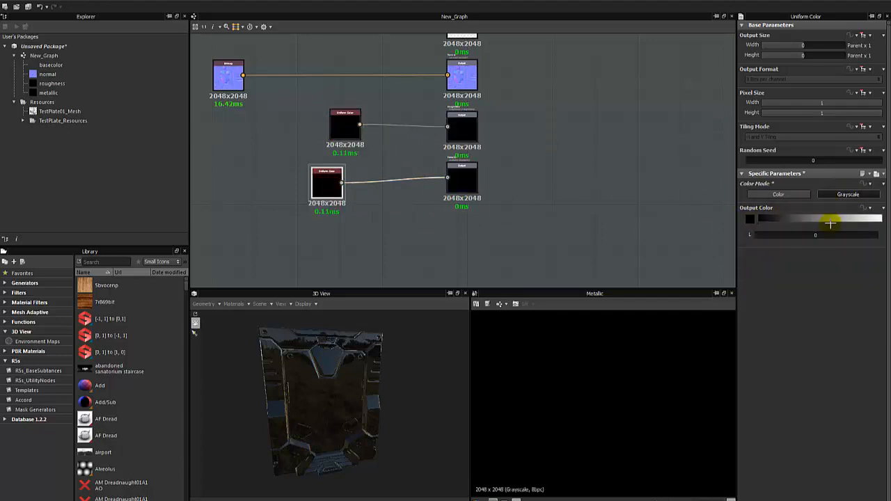
pyautogui.click(346, 125)
pyautogui.click(825, 219)
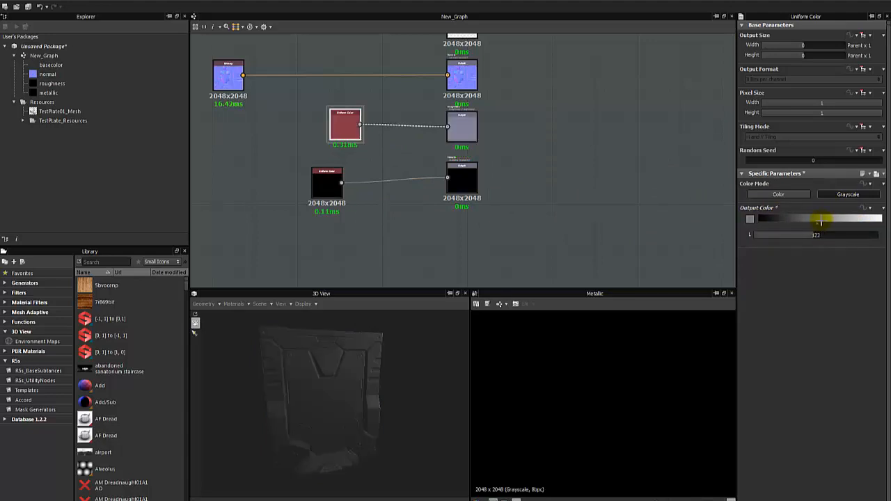
# Duplicate the roughness Uniform Color node, wire the copy into the base color output and switch it to Color mode
pyautogui.moveTo(399, 159); pyautogui.dragTo(437, 227, button='middle')
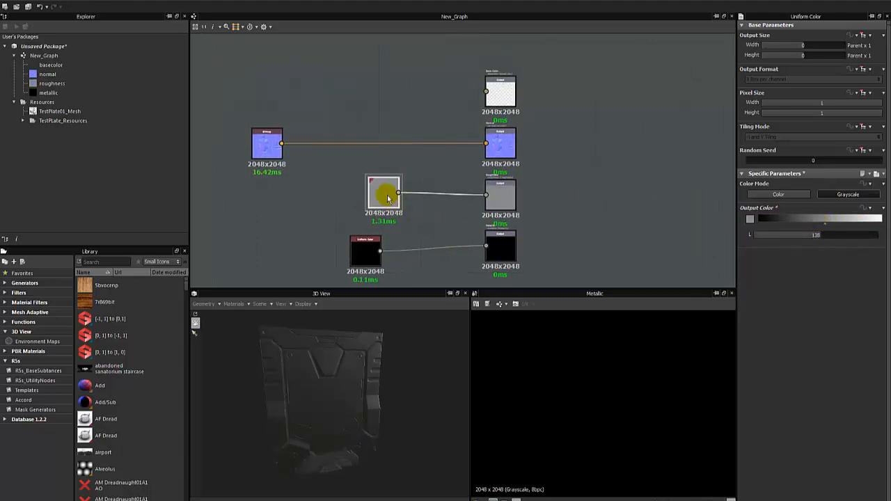
pyautogui.hotkey('ctrl', 'd')
pyautogui.moveTo(459, 159); pyautogui.dragTo(486, 90)
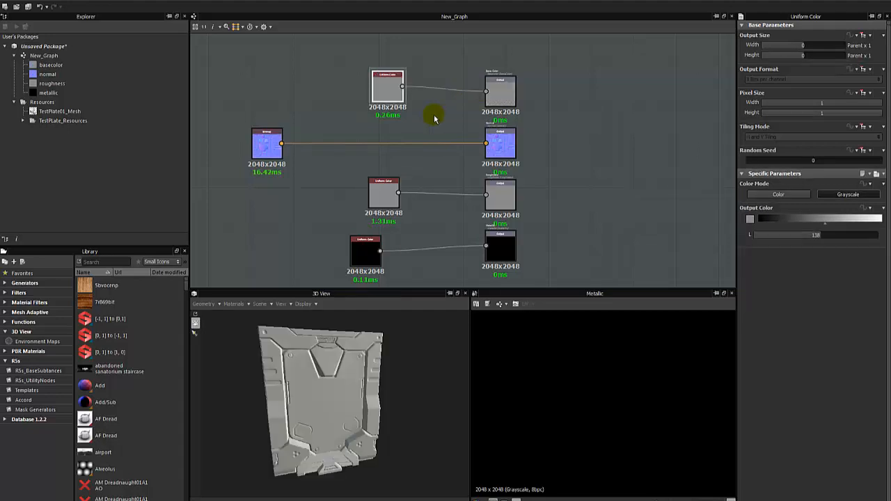
pyautogui.click(778, 195)
pyautogui.moveTo(388, 89); pyautogui.dragTo(354, 100)
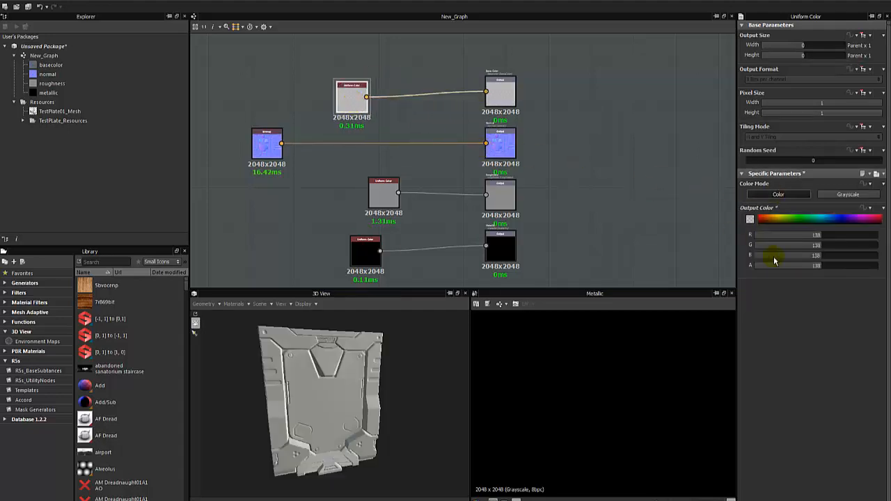
# Set the base color node to full alpha (255) and a red of R 206, G 26, B 26
pyautogui.moveTo(839, 265); pyautogui.dragTo(879, 265)
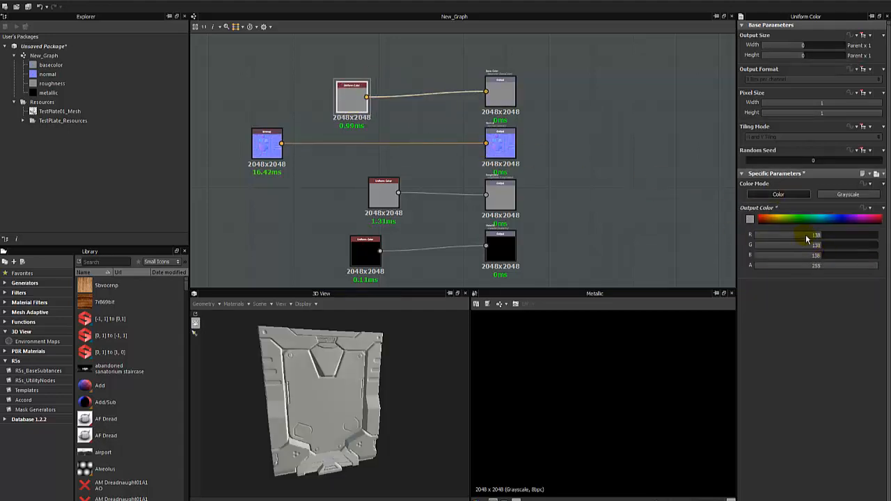
pyautogui.click(750, 220)
pyautogui.click(593, 216)
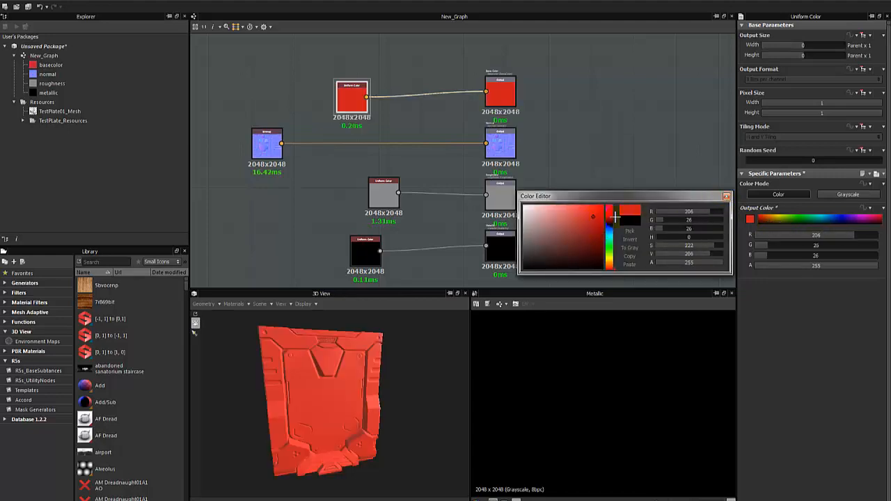
pyautogui.click(727, 196)
# Move the base color, roughness and metallic Uniform Color nodes into a column farther from the outputs
pyautogui.scroll(-2, 601, 173)
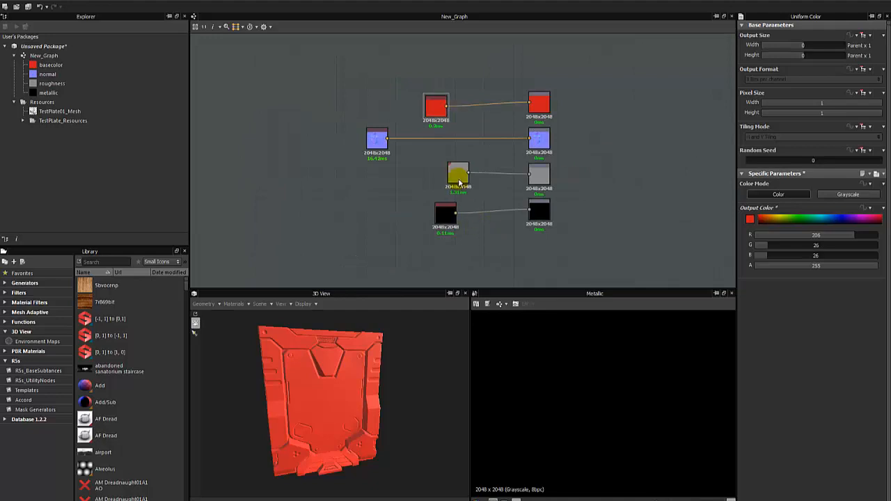
pyautogui.moveTo(458, 174); pyautogui.dragTo(429, 175)
pyautogui.moveTo(412, 230); pyautogui.dragTo(449, 172)
pyautogui.moveTo(443, 213); pyautogui.dragTo(426, 206)
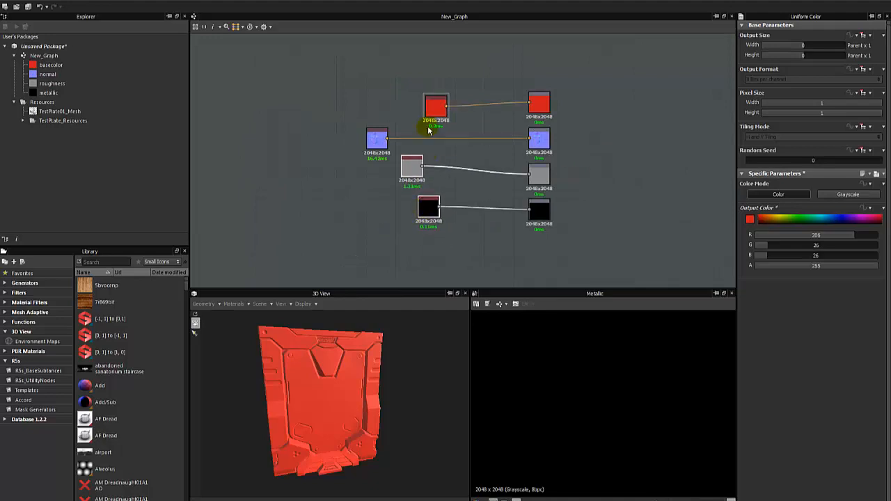
pyautogui.click(412, 124)
pyautogui.moveTo(433, 115); pyautogui.dragTo(411, 111)
pyautogui.moveTo(521, 234); pyautogui.dragTo(521, 225, button='middle')
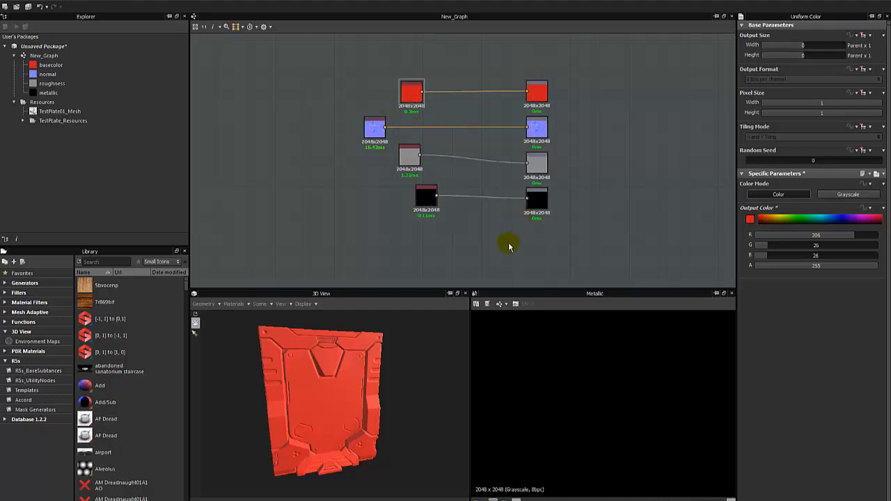
# Add a Blend node below the outputs and move the normal bitmap node farther away from them
pyautogui.rightClick(471, 223)
pyautogui.click(490, 239)
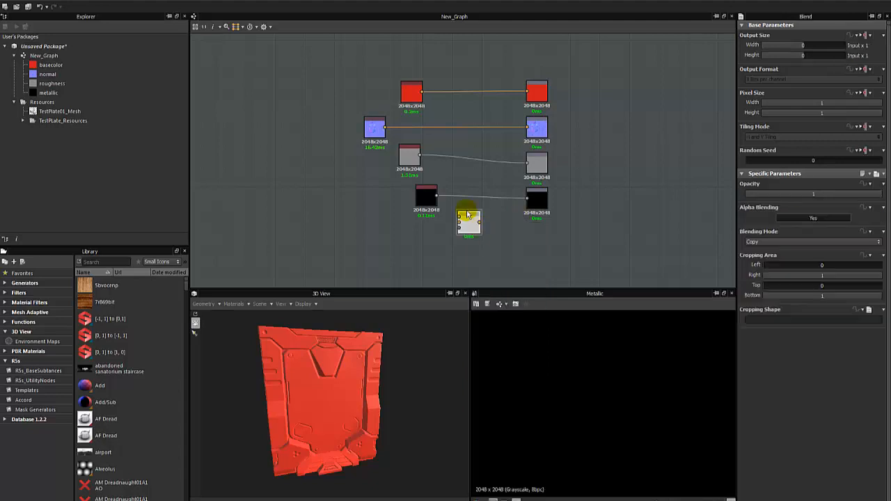
pyautogui.moveTo(468, 221); pyautogui.dragTo(493, 234)
pyautogui.moveTo(474, 225); pyautogui.dragTo(464, 208, button='middle')
pyautogui.moveTo(413, 183); pyautogui.dragTo(401, 179)
pyautogui.moveTo(365, 112); pyautogui.dragTo(305, 112)
pyautogui.moveTo(494, 215); pyautogui.dragTo(565, 248)
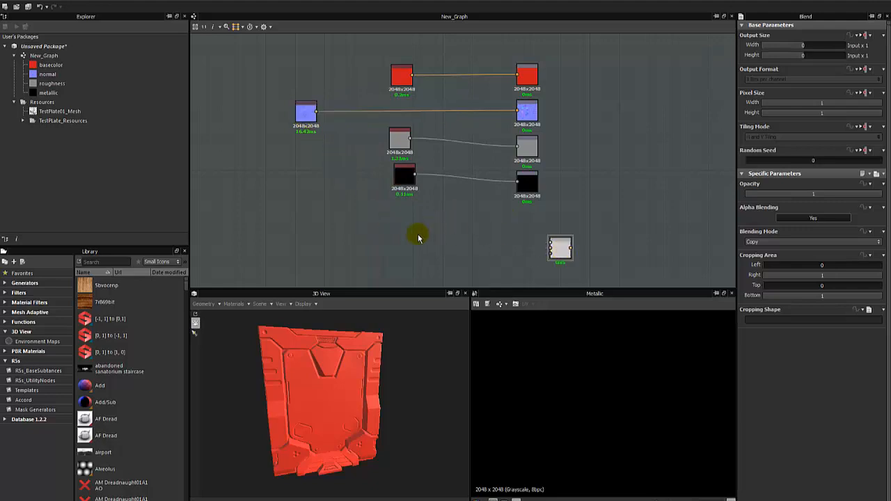
# Duplicate the base color, roughness and metallic Uniform Color nodes and place the copies below the originals
pyautogui.moveTo(420, 237); pyautogui.dragTo(334, 262, button='middle')
pyautogui.rightClick(396, 201)
pyautogui.click(348, 193)
pyautogui.moveTo(335, 268); pyautogui.dragTo(378, 165)
pyautogui.keyDown('ctrl'); pyautogui.click(381, 108); pyautogui.keyUp('ctrl')
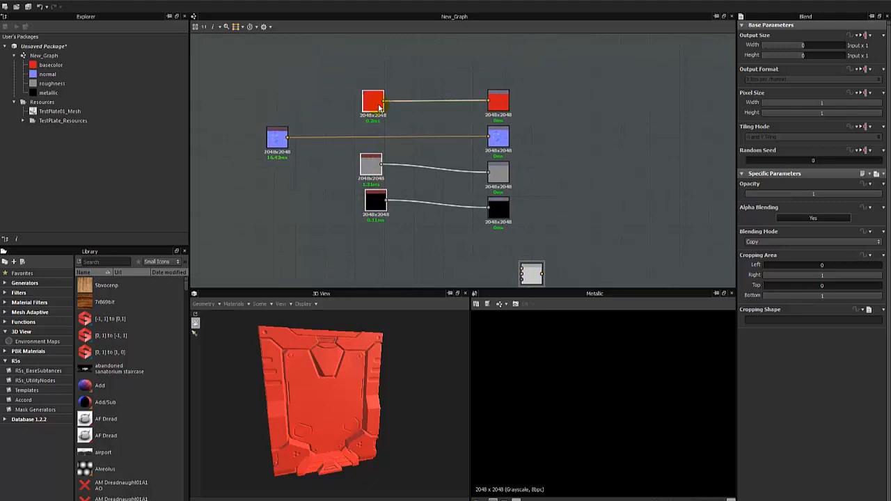
pyautogui.press('b')
pyautogui.moveTo(434, 168); pyautogui.dragTo(443, 116, button='middle')
pyautogui.moveTo(469, 130); pyautogui.dragTo(382, 261)
pyautogui.moveTo(384, 253); pyautogui.dragTo(408, 149, button='middle')
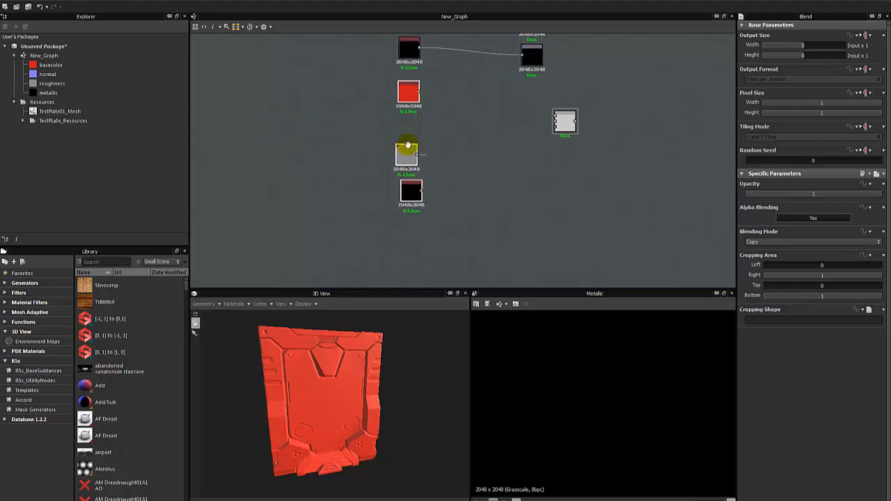
# Space the three duplicated Uniform Color nodes into an even column
pyautogui.moveTo(408, 157); pyautogui.dragTo(390, 203)
pyautogui.click(353, 230)
pyautogui.moveTo(396, 136); pyautogui.dragTo(394, 146)
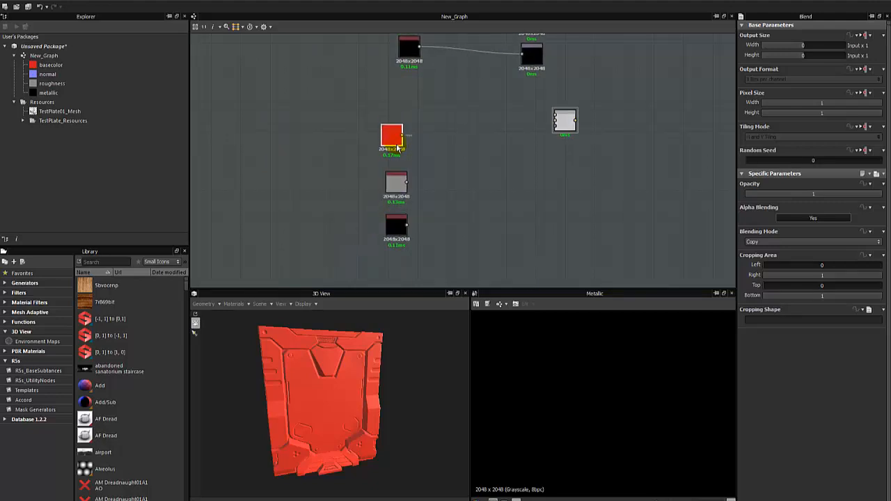
# Set the duplicated metallic node to white (255) and the duplicated roughness node to a dark gray
pyautogui.click(396, 224)
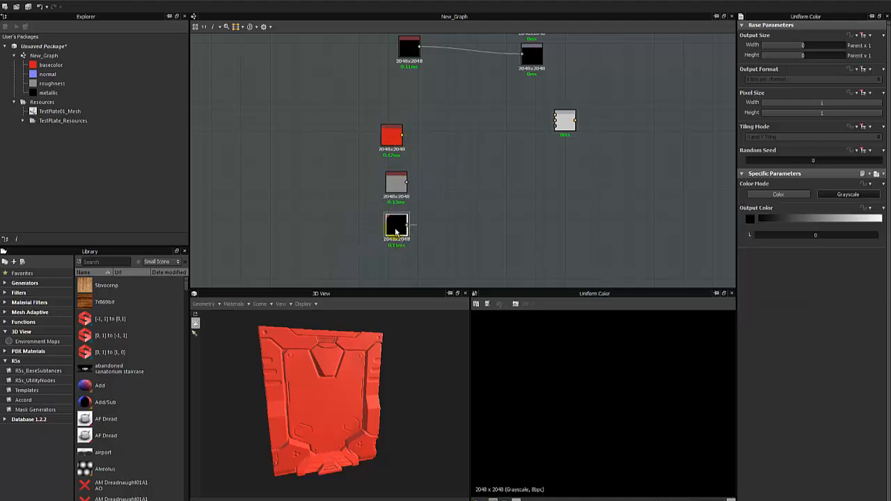
pyautogui.moveTo(768, 220); pyautogui.dragTo(878, 221)
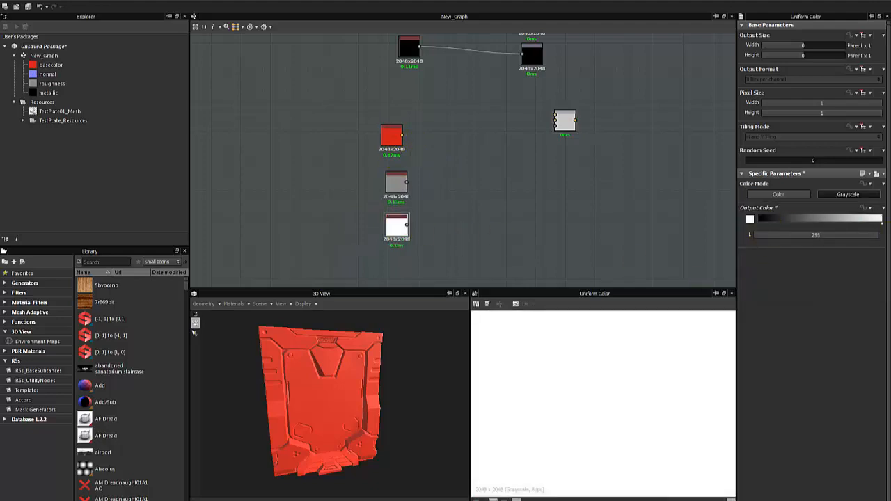
pyautogui.click(402, 185)
pyautogui.moveTo(790, 219); pyautogui.dragTo(826, 219)
# Recolor the duplicated base color node to a muted steel blue of about R 72, G 89, B 100
pyautogui.click(395, 139)
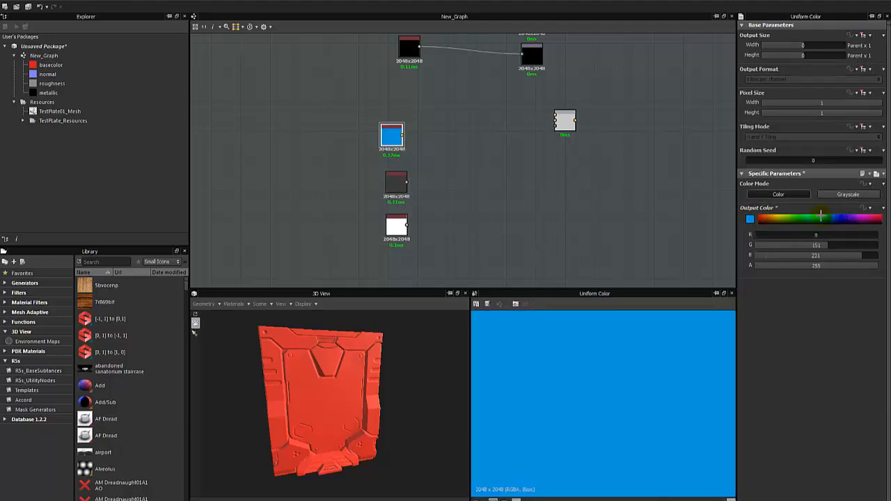
pyautogui.click(752, 221)
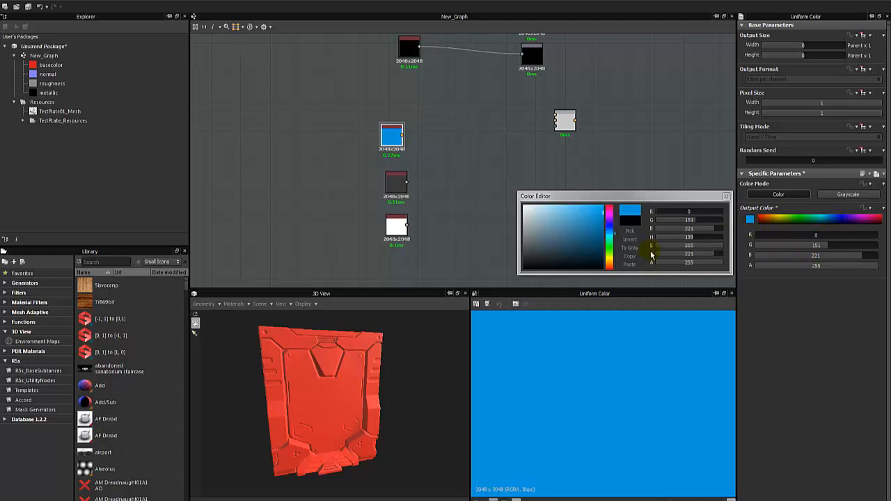
pyautogui.moveTo(706, 249); pyautogui.dragTo(665, 248)
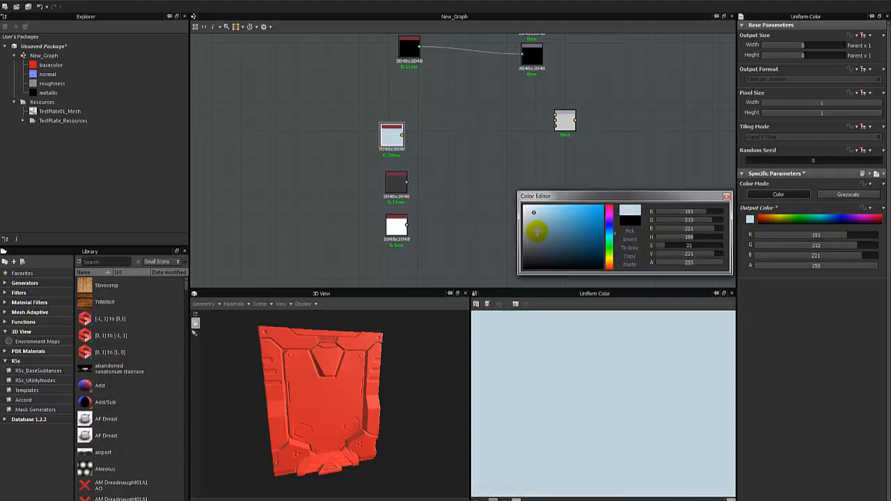
pyautogui.moveTo(701, 236); pyautogui.dragTo(683, 256)
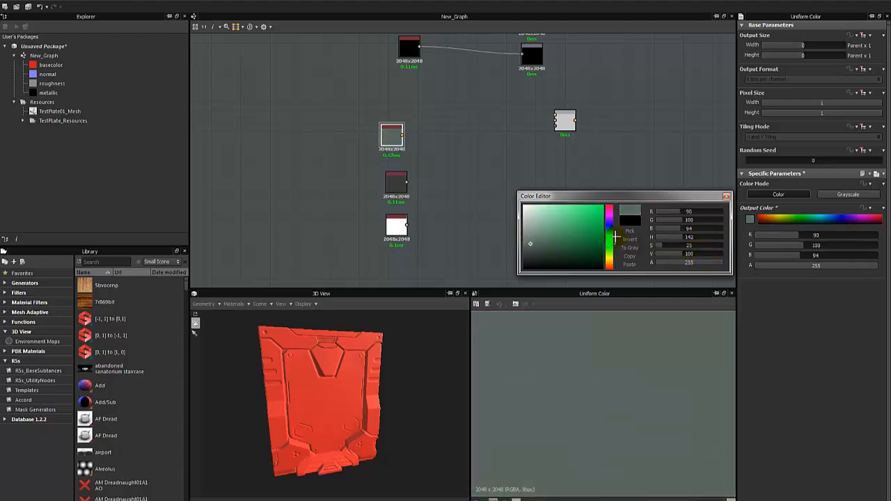
pyautogui.moveTo(612, 242); pyautogui.dragTo(617, 234)
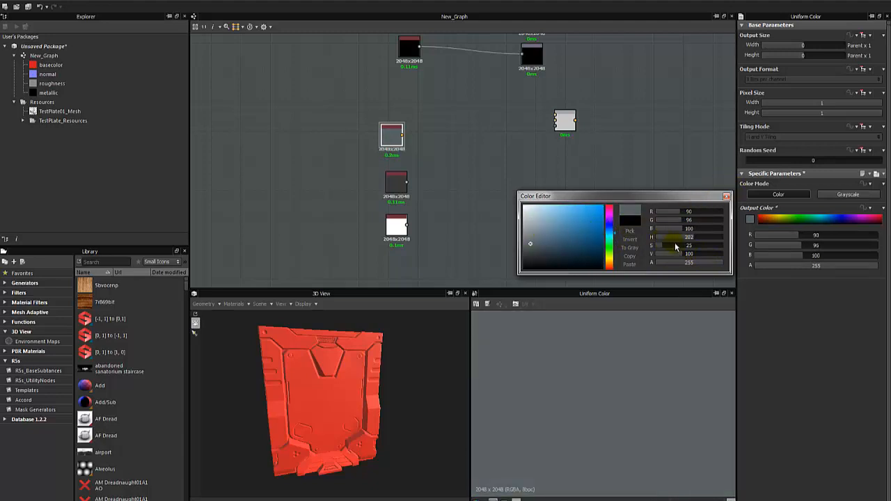
pyautogui.moveTo(674, 249); pyautogui.dragTo(675, 249)
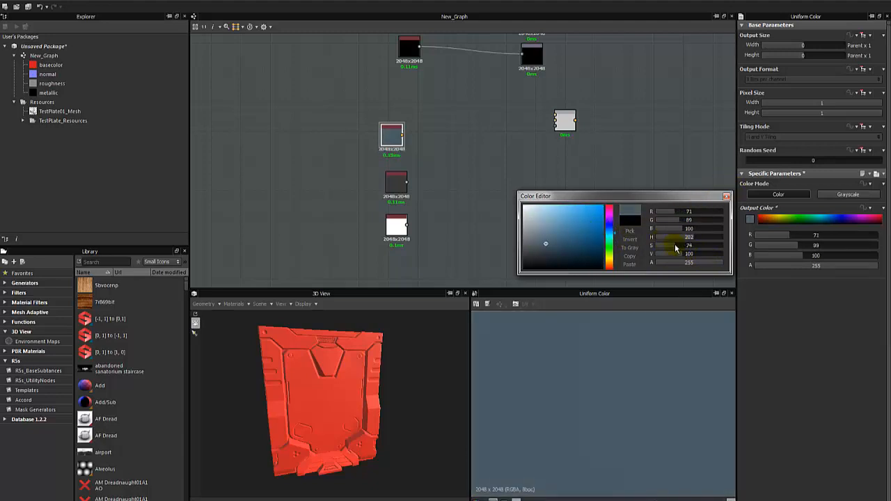
pyautogui.click(726, 195)
# Gather the second set of Uniform Color nodes into a tight stack beneath the first set
pyautogui.moveTo(392, 139); pyautogui.dragTo(379, 234)
pyautogui.moveTo(414, 198); pyautogui.dragTo(400, 269, button='middle')
pyautogui.moveTo(394, 225); pyautogui.dragTo(407, 164)
pyautogui.scroll(-3, 406, 163)
pyautogui.moveTo(407, 163); pyautogui.dragTo(407, 219, button='middle')
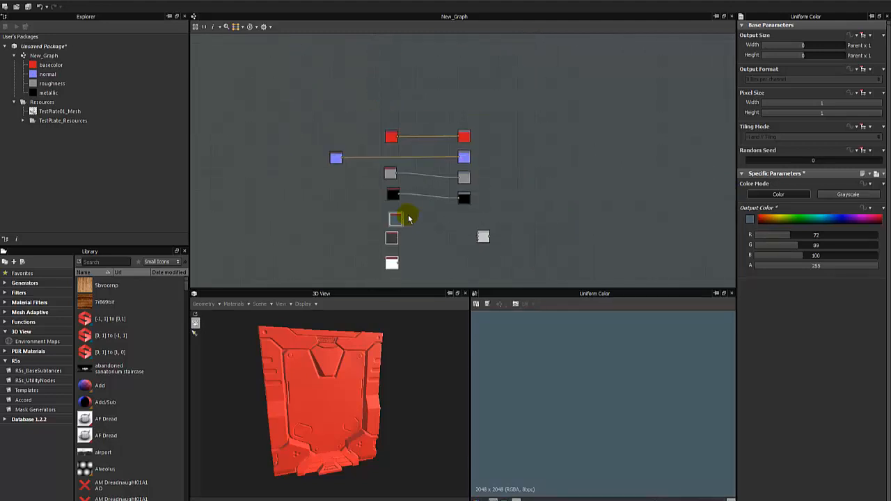
# Move the second set of three Uniform Color nodes farther away from the first set, keeping them stacked
pyautogui.click(420, 220)
pyautogui.moveTo(359, 210); pyautogui.dragTo(411, 278)
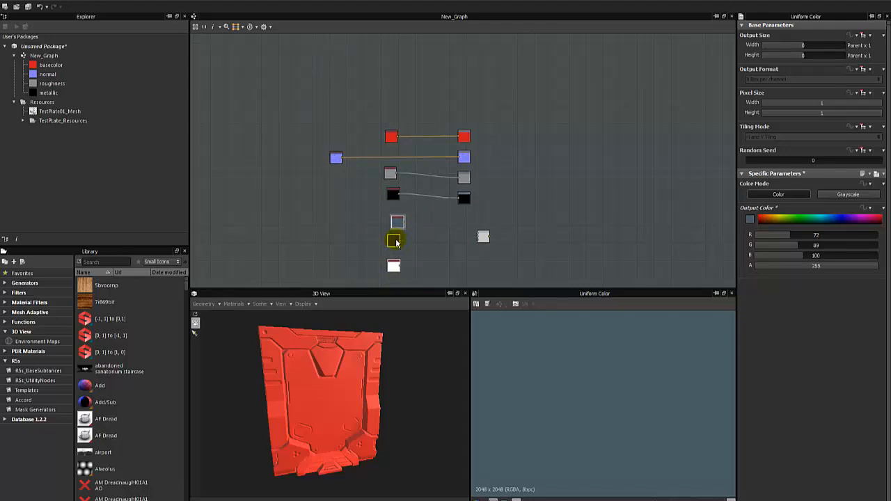
pyautogui.moveTo(395, 239); pyautogui.dragTo(374, 260)
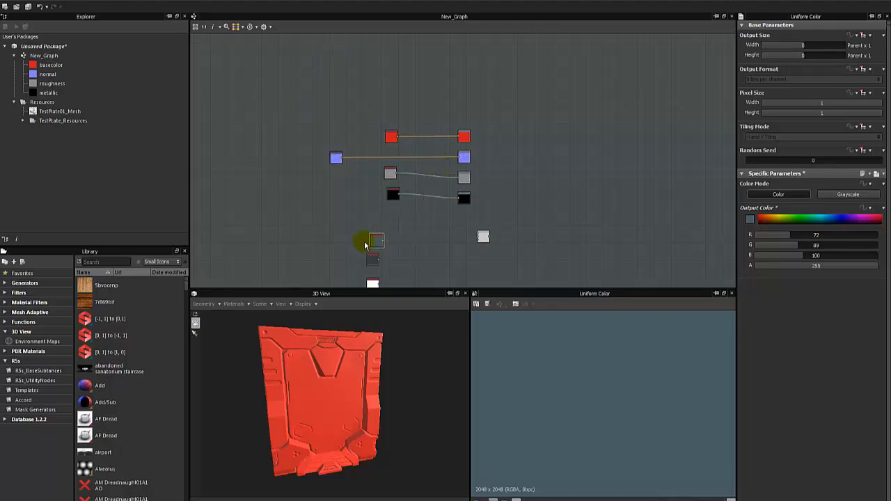
pyautogui.moveTo(456, 219); pyautogui.dragTo(448, 195, button='middle')
# Add a Blend node beside the second color set, paste two copies of it and arrange the three in a column
pyautogui.rightClick(413, 211)
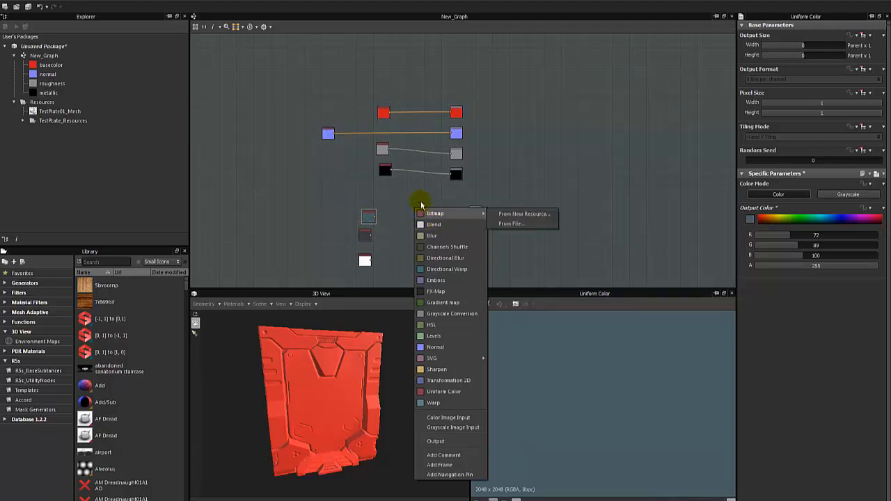
pyautogui.click(433, 224)
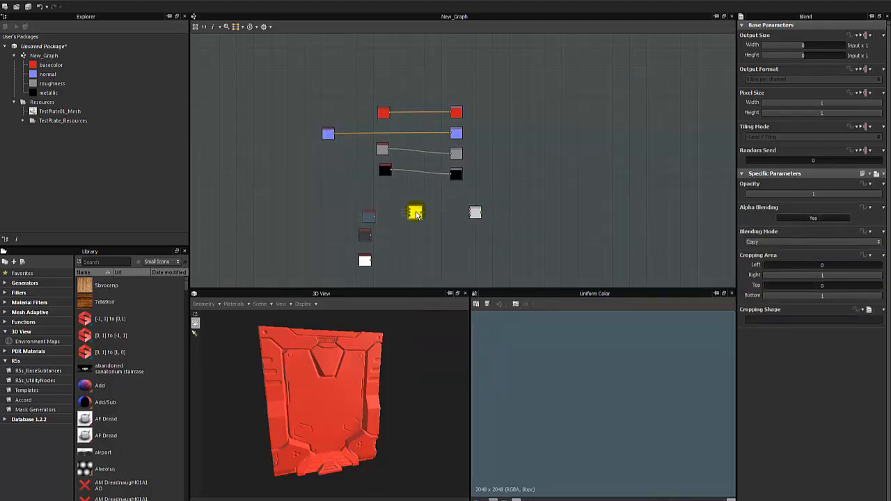
pyautogui.hotkey('ctrl', 'v')
pyautogui.moveTo(463, 164); pyautogui.dragTo(423, 235)
pyautogui.hotkey('ctrl', 'v')
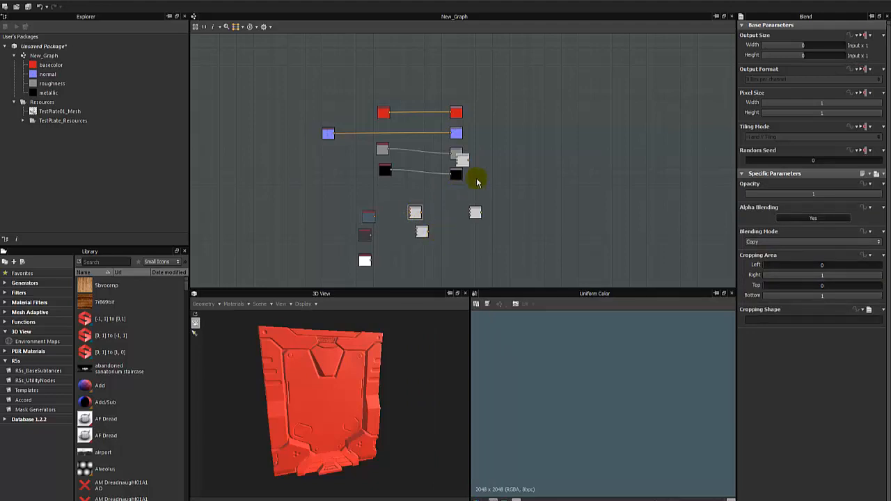
pyautogui.moveTo(462, 159); pyautogui.dragTo(432, 259)
pyautogui.moveTo(417, 213); pyautogui.dragTo(415, 200)
# Wire each base color, roughness and metallic pair into its own Blend node, first-set color as foreground and second-set color as background
pyautogui.moveTo(373, 220); pyautogui.dragTo(417, 201)
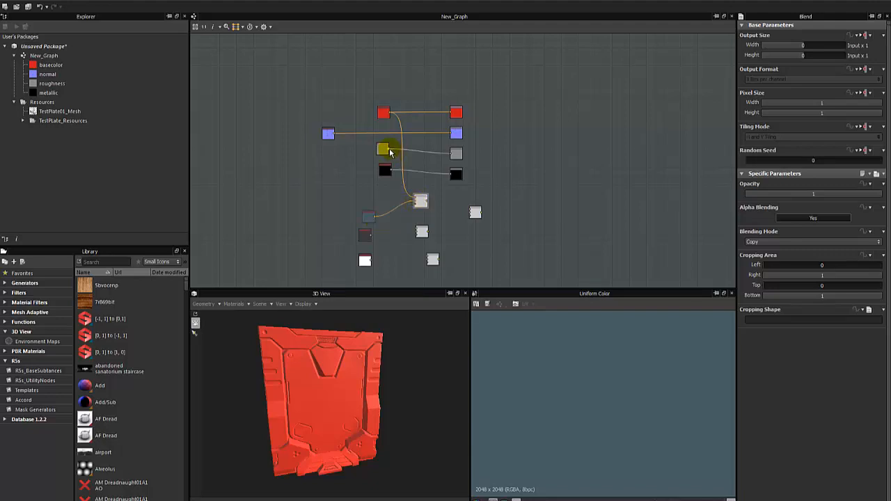
pyautogui.moveTo(390, 148); pyautogui.dragTo(420, 233)
pyautogui.moveTo(392, 173); pyautogui.dragTo(431, 259)
pyautogui.moveTo(371, 263); pyautogui.dragTo(418, 254)
pyautogui.moveTo(443, 224); pyautogui.dragTo(437, 211, button='middle')
# Move the three connected Blend nodes up between the first set of color nodes and the output nodes
pyautogui.moveTo(433, 183); pyautogui.dragTo(401, 266)
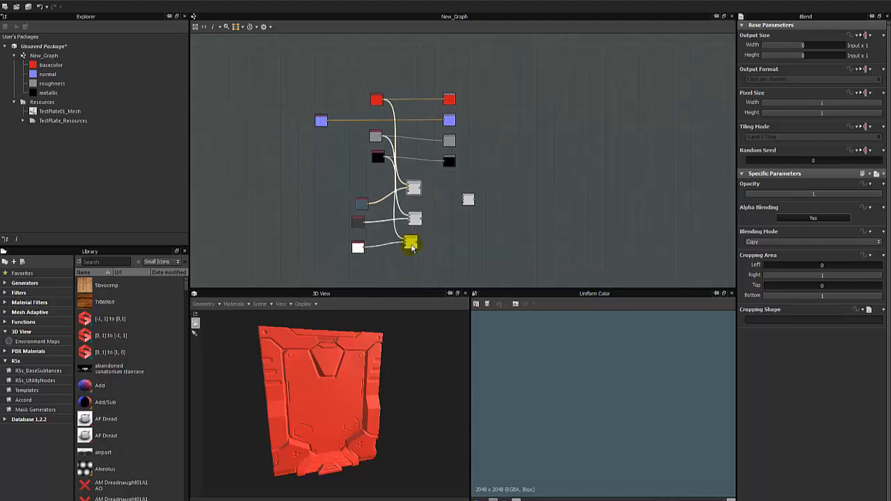
pyautogui.moveTo(417, 221); pyautogui.dragTo(425, 158)
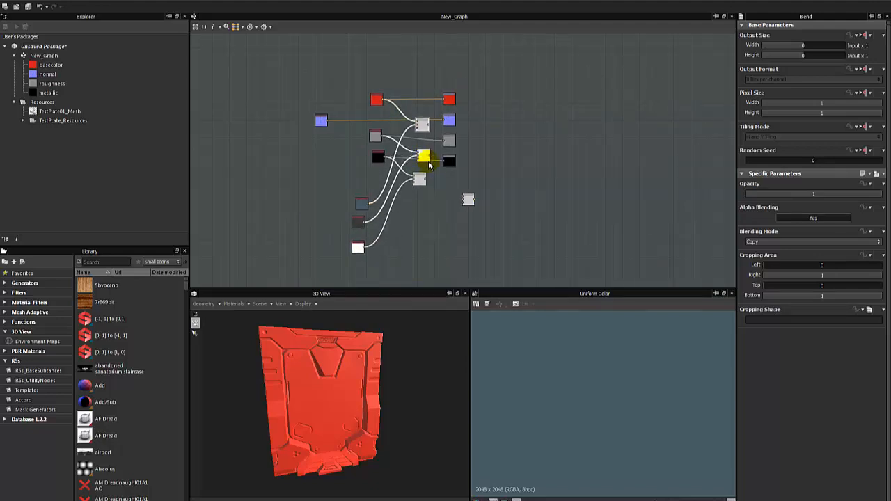
pyautogui.click(427, 160)
# Connect the three Blend nodes to their matching base color, roughness and metallic outputs
pyautogui.scroll(3, 443, 177)
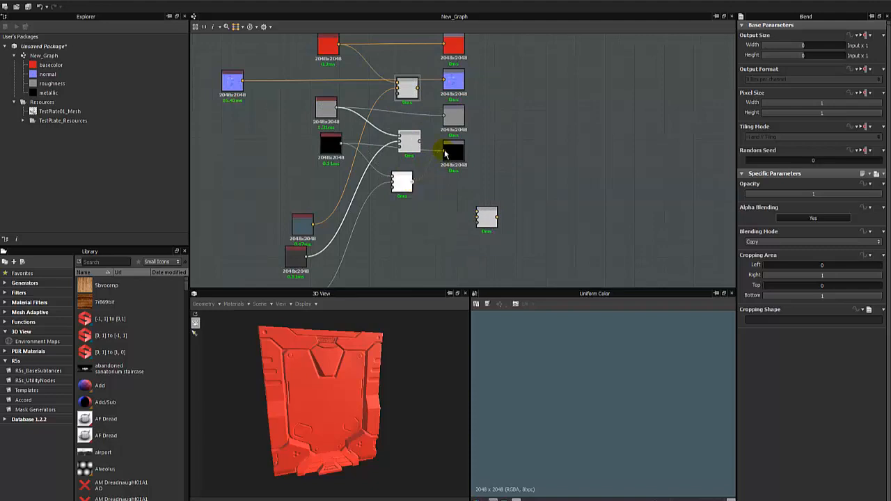
pyautogui.moveTo(434, 104); pyautogui.dragTo(413, 184, button='middle')
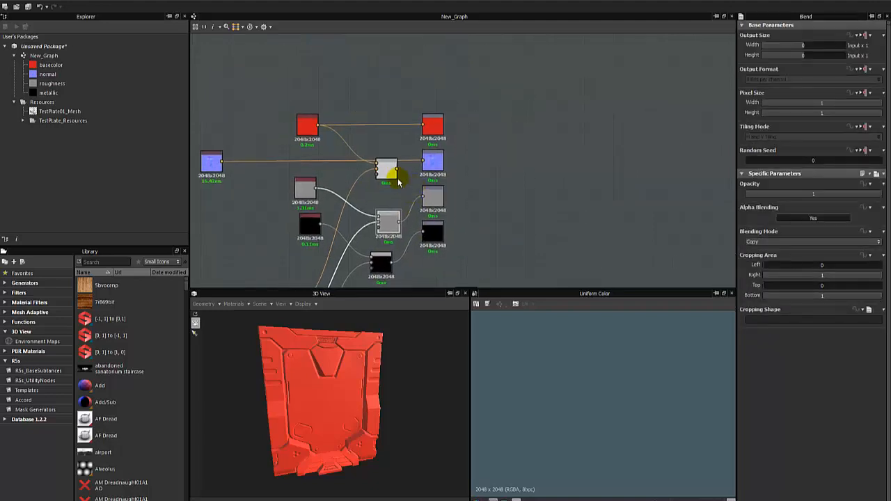
pyautogui.moveTo(423, 131); pyautogui.dragTo(423, 126)
pyautogui.click(500, 173)
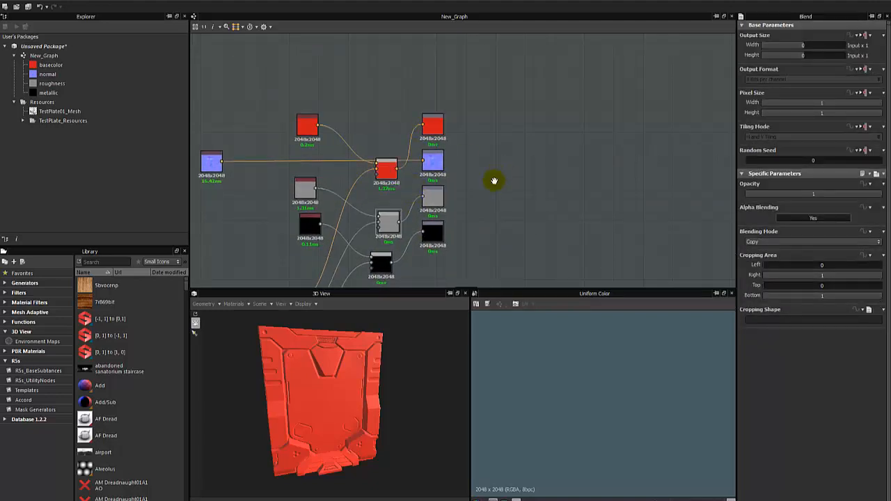
pyautogui.moveTo(493, 181); pyautogui.dragTo(529, 142, button='middle')
pyautogui.doubleClick(531, 142)
# Set the opacity of the base color, roughness and metallic Blend nodes to 0
pyautogui.click(424, 128)
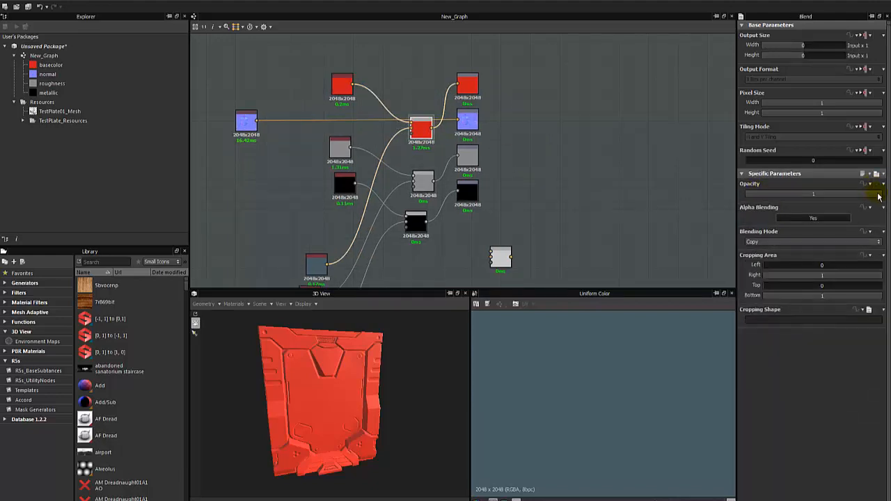
pyautogui.moveTo(878, 197); pyautogui.dragTo(718, 211)
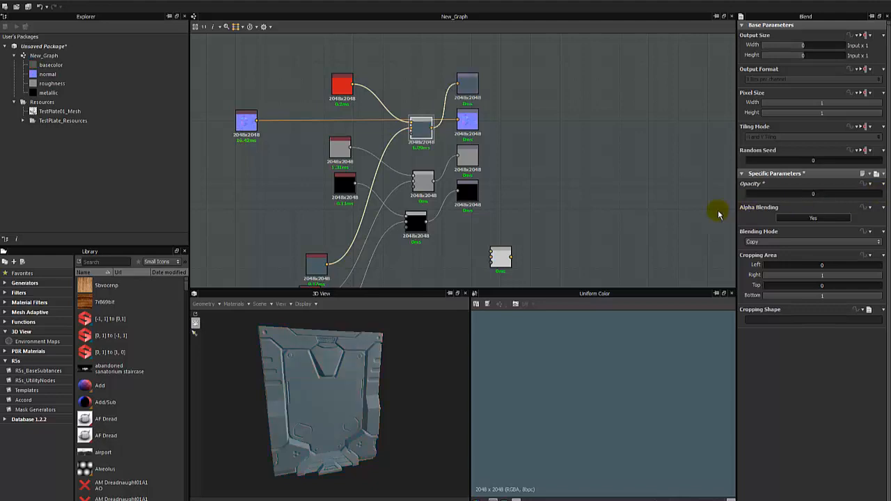
pyautogui.click(423, 181)
pyautogui.moveTo(812, 193); pyautogui.dragTo(779, 201)
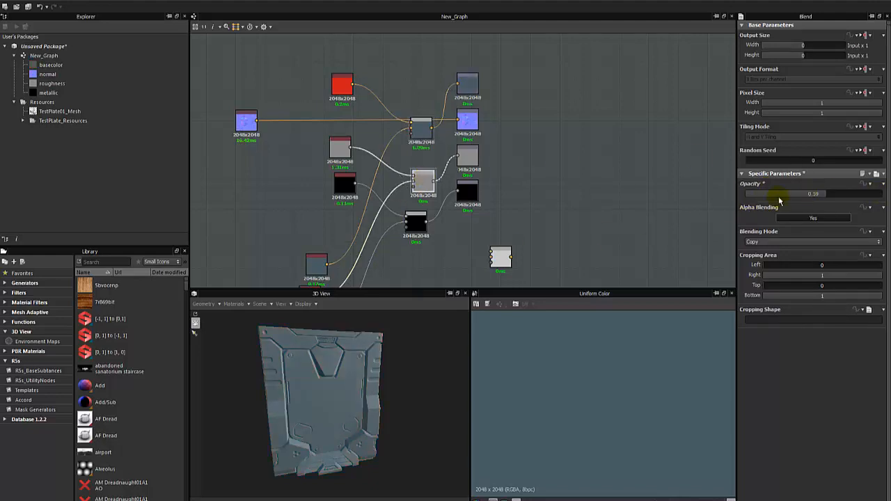
pyautogui.click(415, 223)
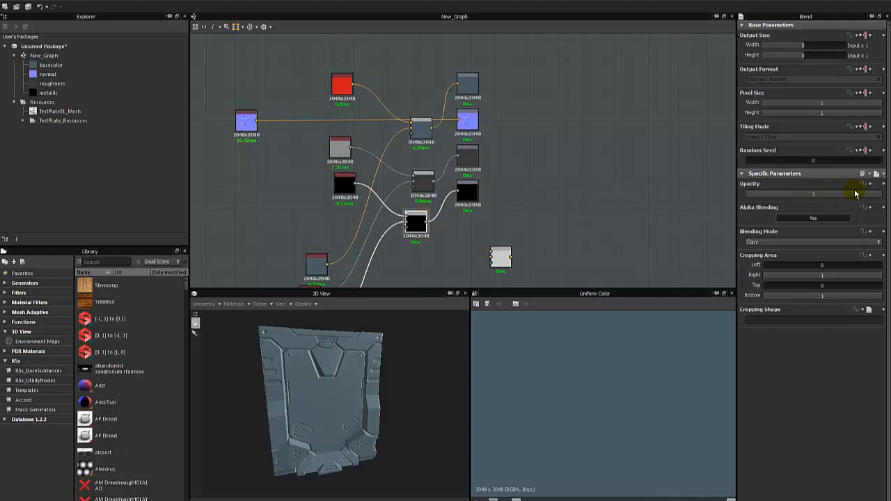
pyautogui.moveTo(855, 194); pyautogui.dragTo(543, 226)
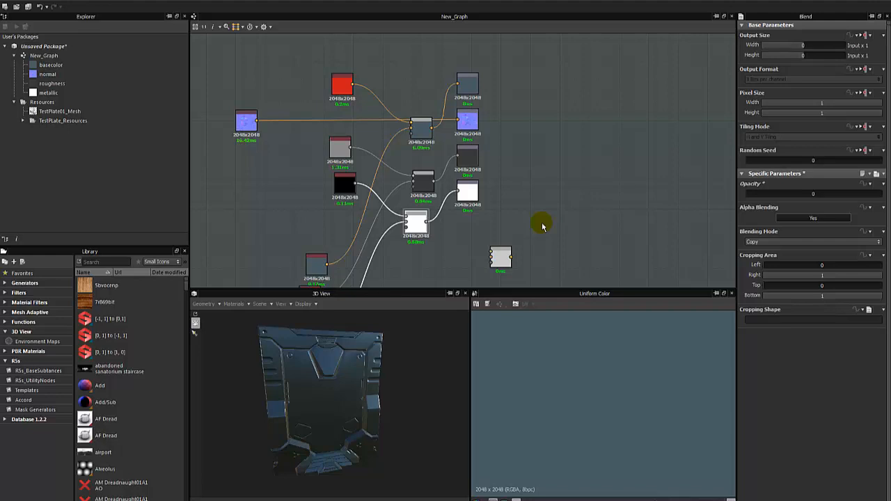
# Return the opacity of the metallic, roughness and base color Blend nodes to 1
pyautogui.moveTo(770, 193); pyautogui.dragTo(881, 193)
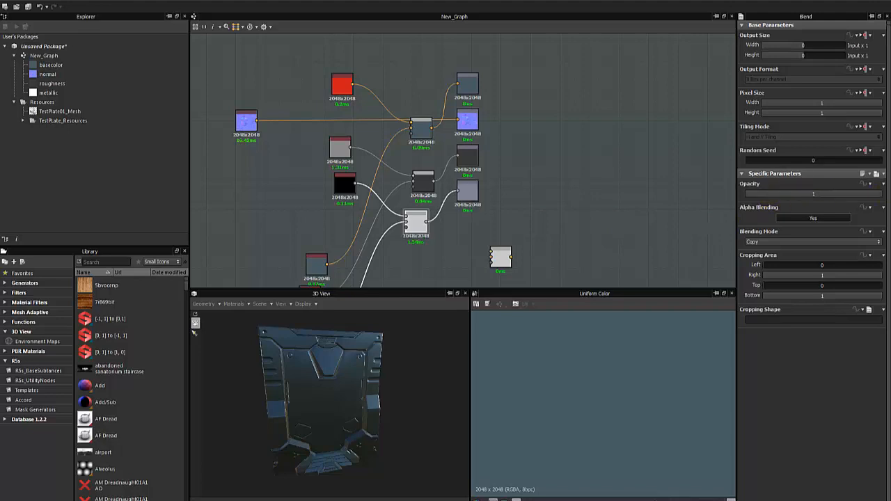
pyautogui.click(426, 178)
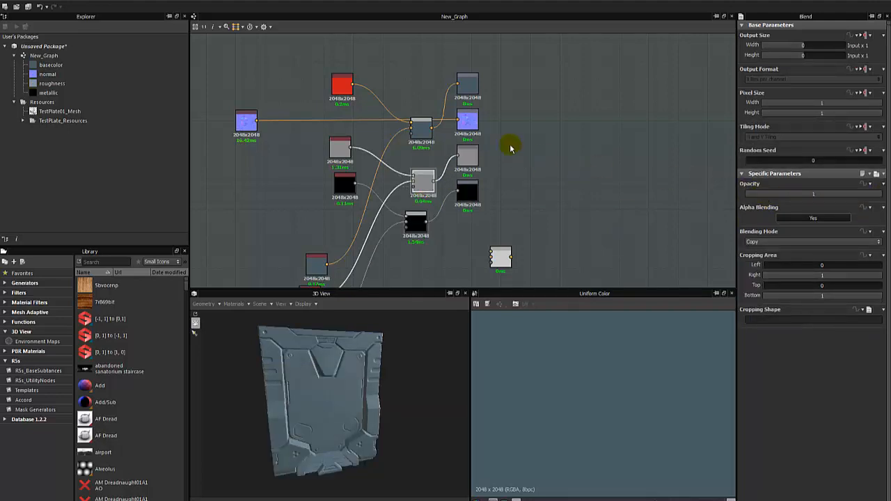
pyautogui.click(421, 126)
pyautogui.moveTo(788, 195); pyautogui.dragTo(881, 197)
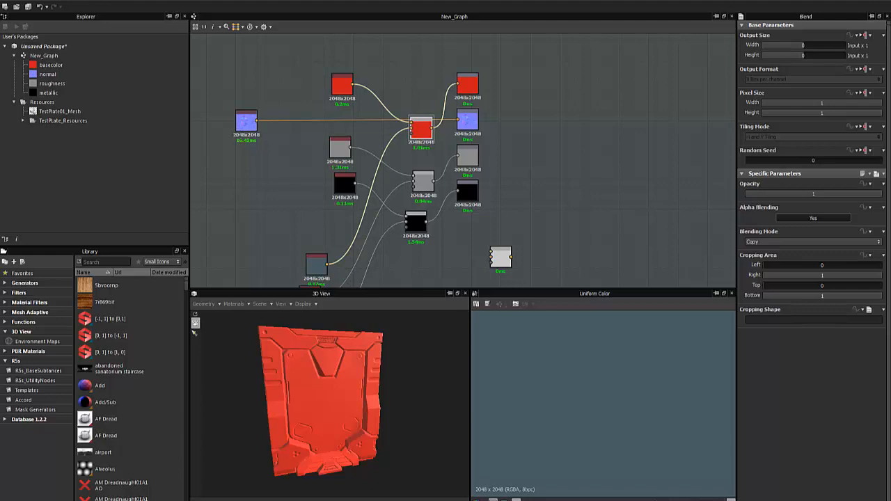
pyautogui.click(581, 118)
# Delete the unconnected spare Blend node
pyautogui.moveTo(532, 160); pyautogui.dragTo(389, 78, button='middle')
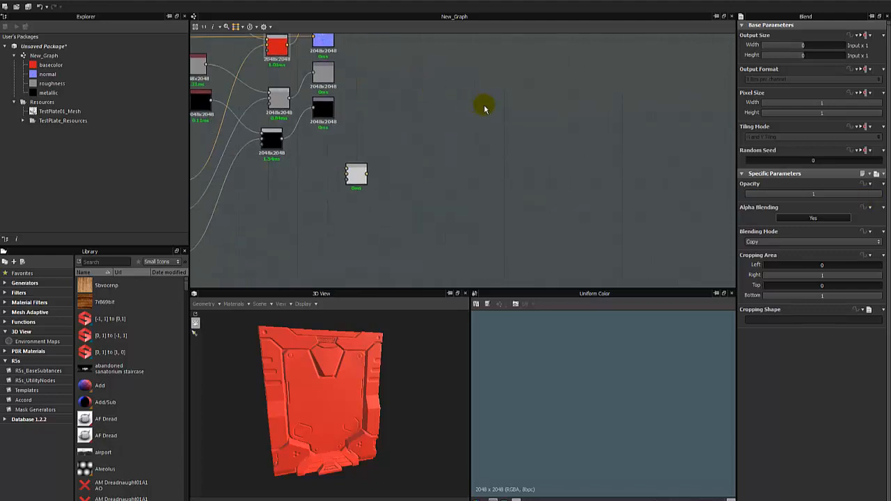
pyautogui.click(355, 174)
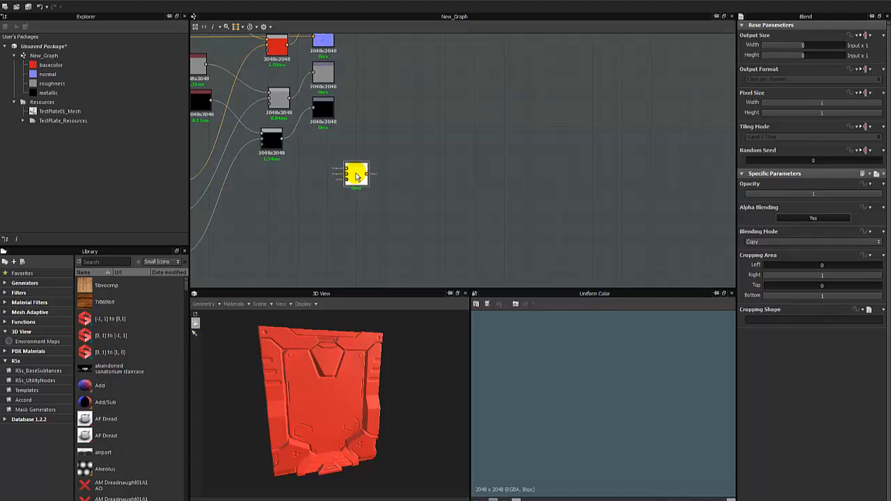
pyautogui.press('Delete')
# Find the Invert Grayscale node in the library and add it to the graph below the output nodes
pyautogui.click(94, 262)
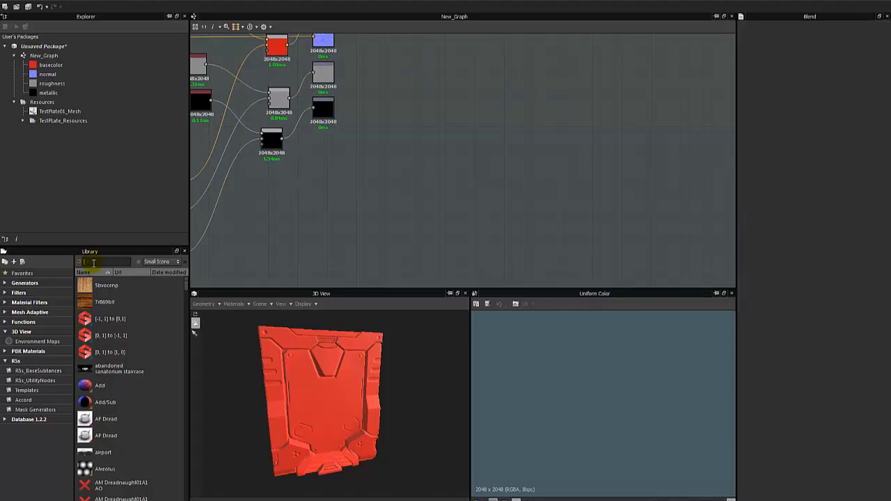
pyautogui.write('invert')
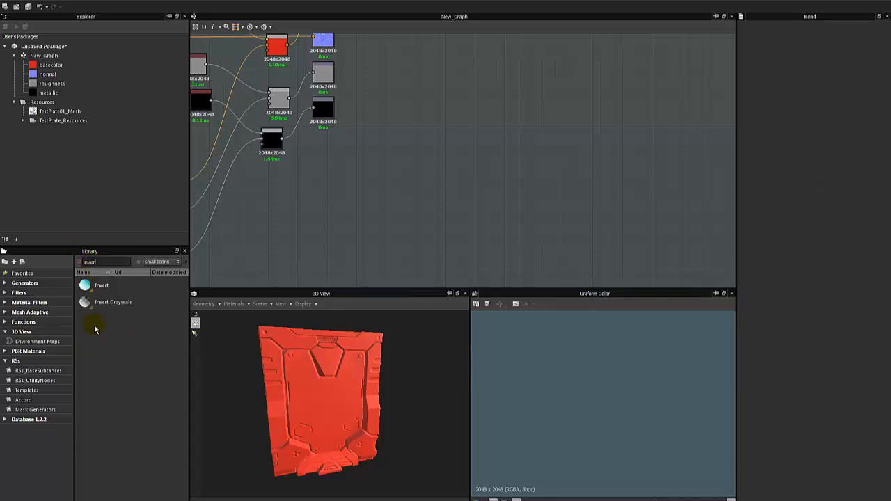
pyautogui.moveTo(98, 302); pyautogui.dragTo(373, 219)
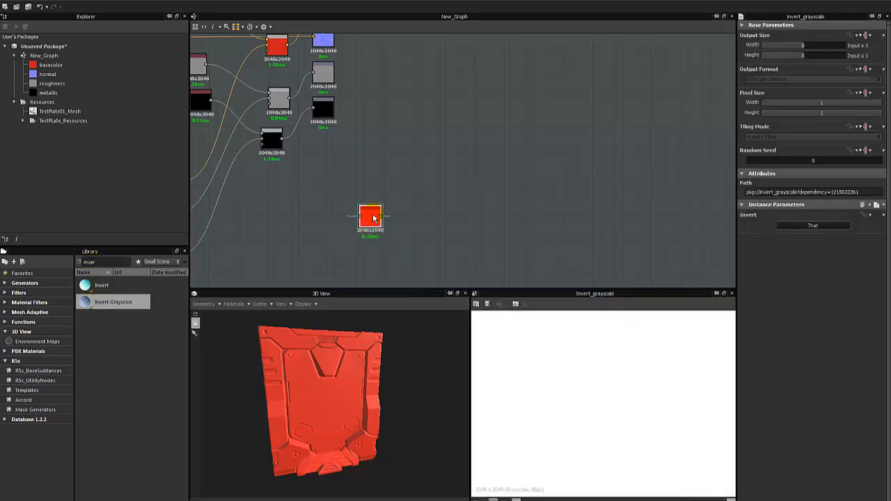
# Place the Invert Grayscale node near the second color set and feed the white metallic node into it
pyautogui.moveTo(373, 218); pyautogui.dragTo(409, 204, button='middle')
pyautogui.scroll(-2, 407, 202)
pyautogui.moveTo(407, 201); pyautogui.dragTo(319, 211)
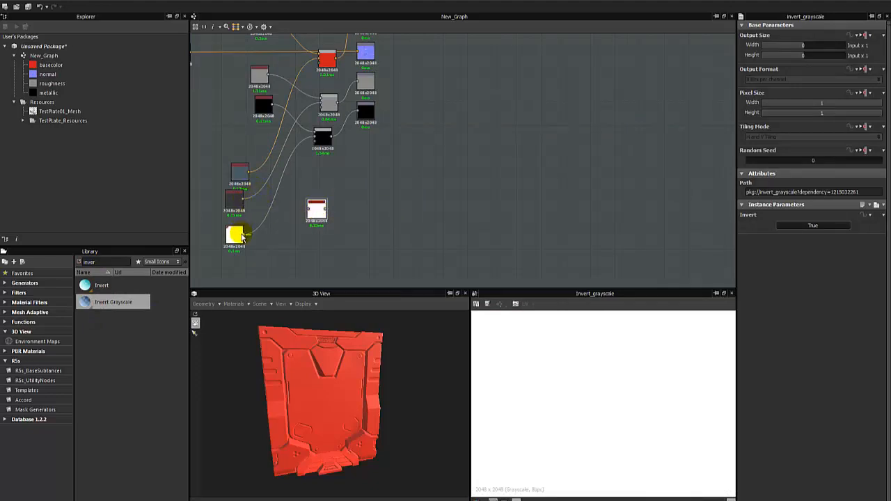
pyautogui.moveTo(241, 237); pyautogui.dragTo(316, 215)
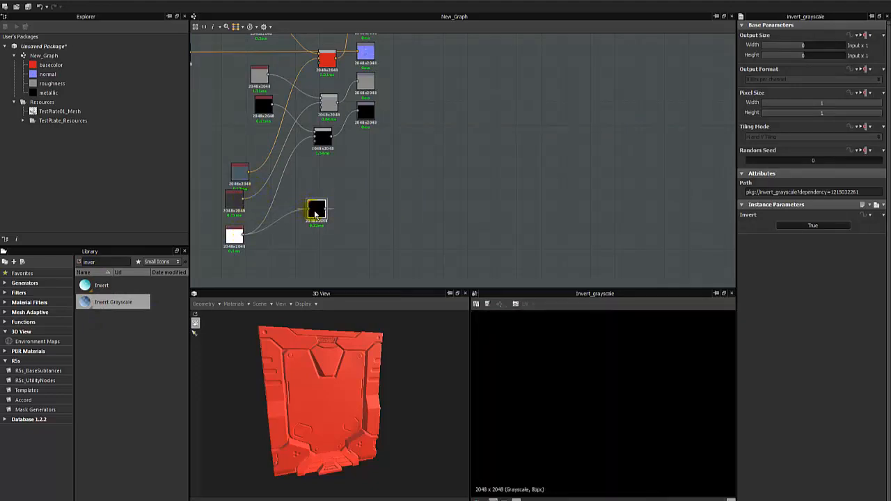
# Move the Invert Grayscale node farther from the color nodes and remove its link to the white metallic node
pyautogui.moveTo(315, 214); pyautogui.dragTo(358, 185, button='middle')
pyautogui.scroll(-1, 358, 185)
pyautogui.moveTo(324, 205); pyautogui.dragTo(399, 195)
pyautogui.press('Delete')
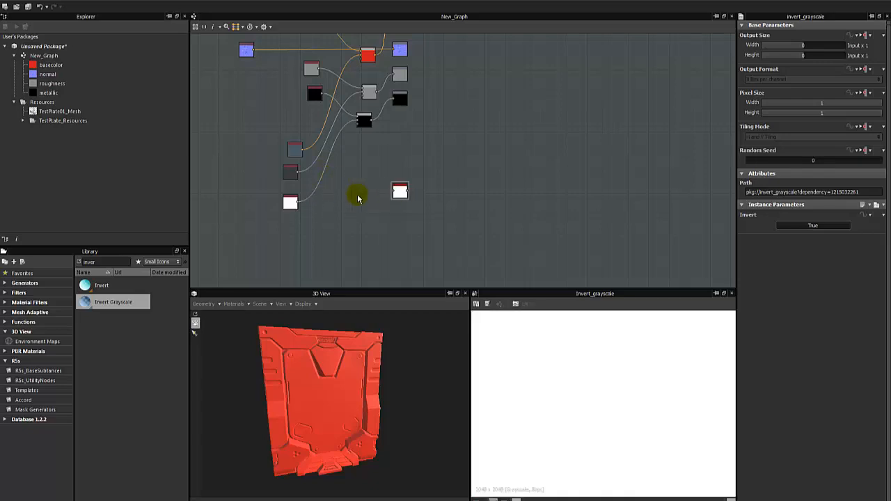
# Add a Levels node, connect the white metallic node to its input and show it in the 2D view
pyautogui.rightClick(358, 199)
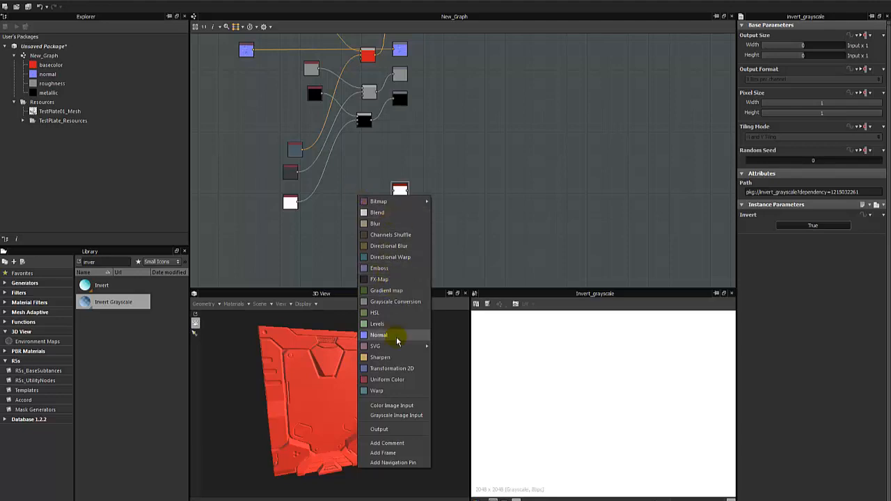
pyautogui.click(376, 324)
pyautogui.scroll(2, 363, 198)
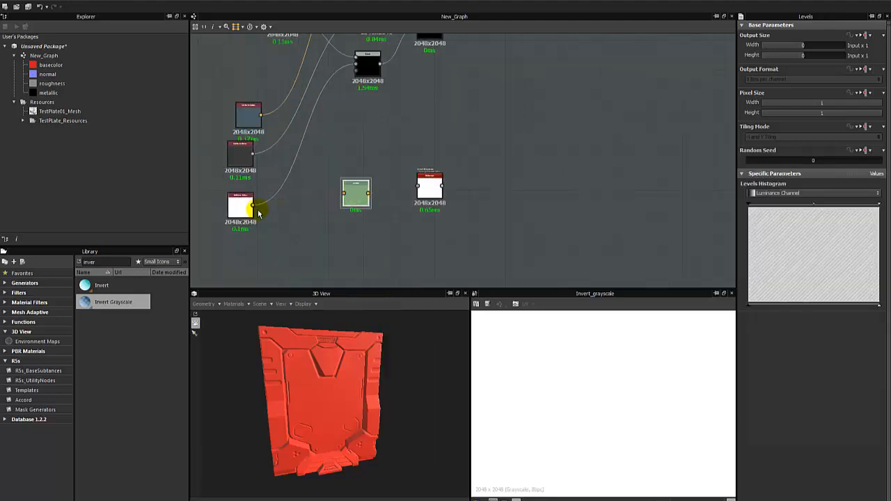
pyautogui.moveTo(254, 207); pyautogui.dragTo(344, 193)
pyautogui.doubleClick(356, 195)
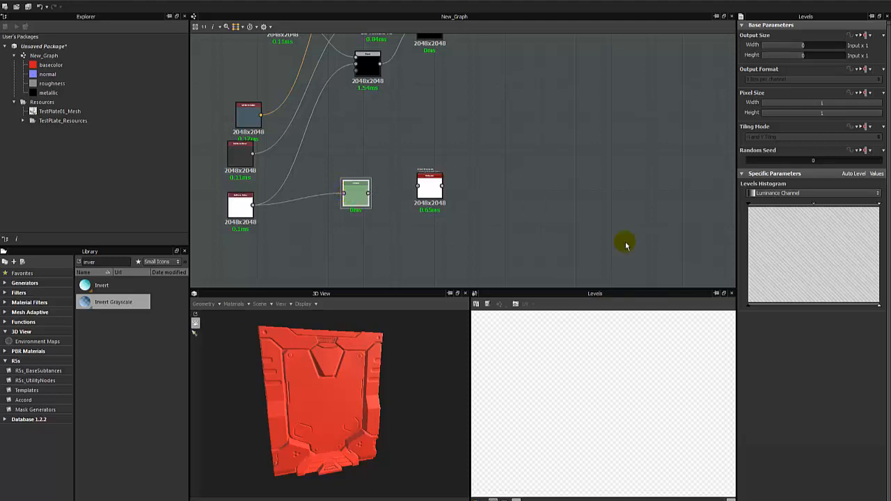
# Invert the Levels node by swapping its output black and white limits, and separate it from the Invert Grayscale node
pyautogui.moveTo(748, 306)
pyautogui.mouseDown()
pyautogui.moveTo(845, 306)
pyautogui.moveTo(745, 308)
pyautogui.mouseUp()
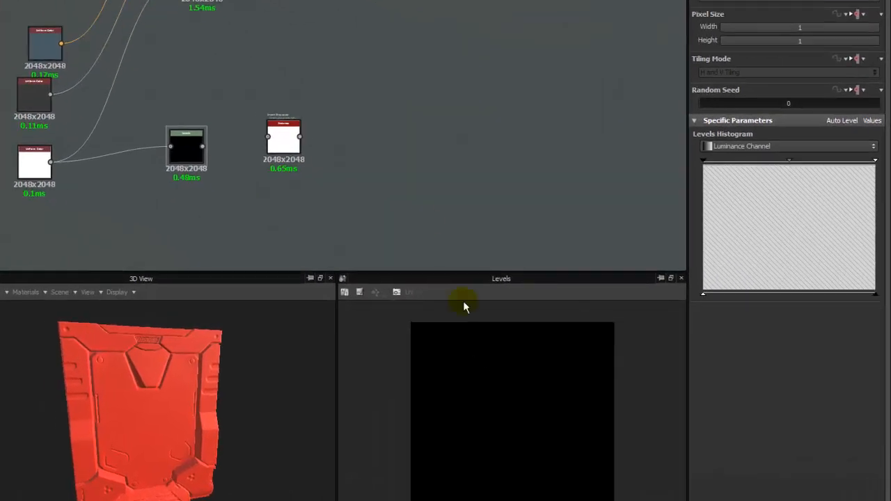
pyautogui.moveTo(360, 193); pyautogui.dragTo(360, 232)
pyautogui.moveTo(93, 177); pyautogui.dragTo(109, 133)
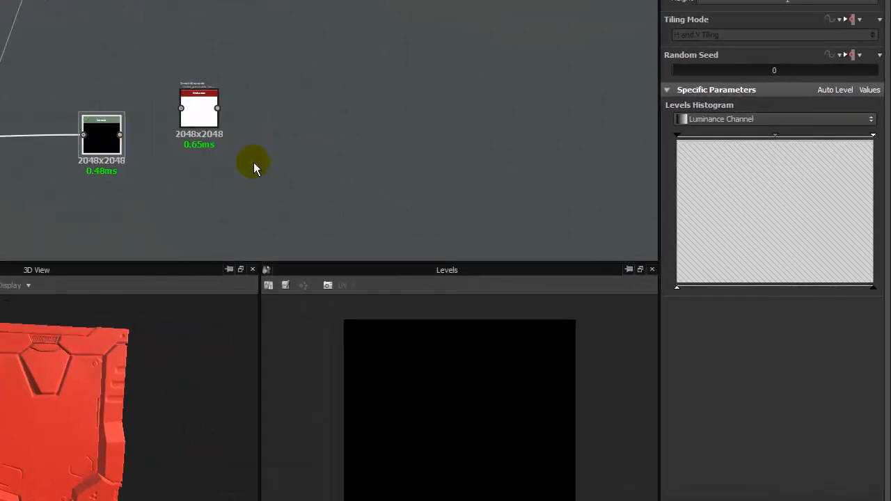
pyautogui.moveTo(209, 120); pyautogui.dragTo(229, 75)
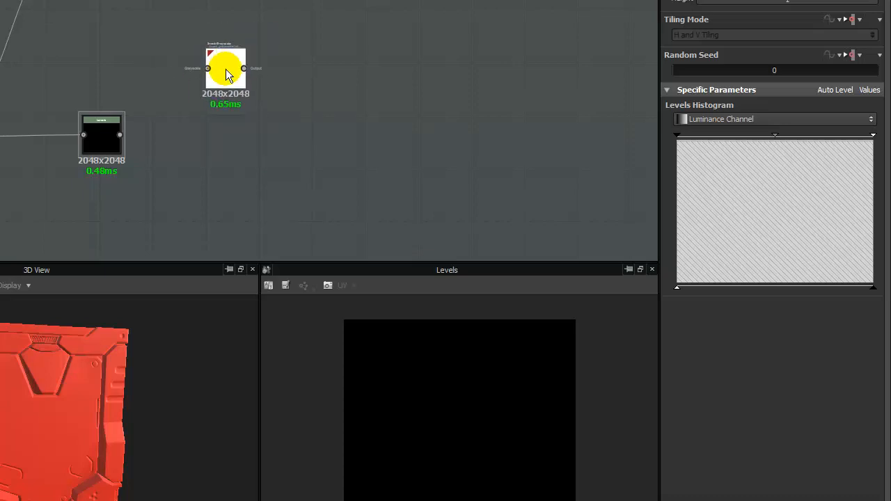
# Open the reference graph of the Invert Grayscale node to examine how it is built
pyautogui.rightClick(227, 76)
pyautogui.click(299, 208)
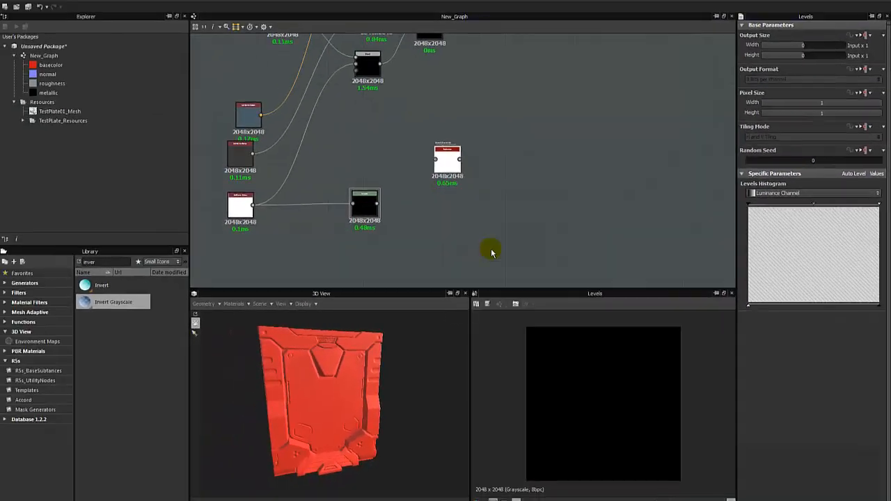
pyautogui.click(431, 264)
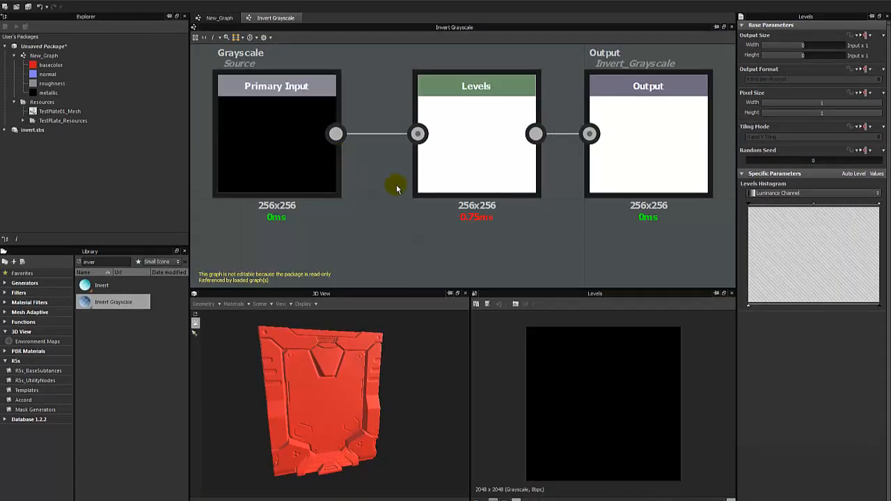
# Examine the parameters of the Primary Input, Levels and Output nodes inside the Invert Grayscale graph
pyautogui.scroll(-2, 402, 193)
pyautogui.click(380, 213)
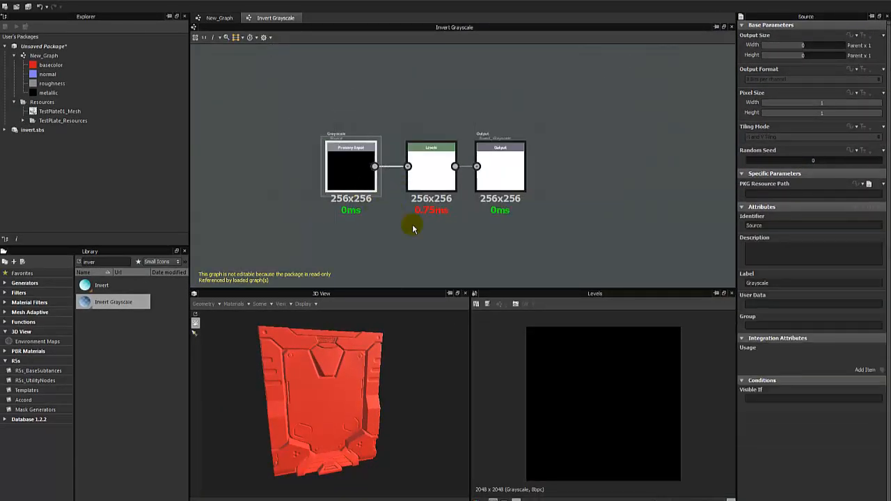
pyautogui.click(431, 168)
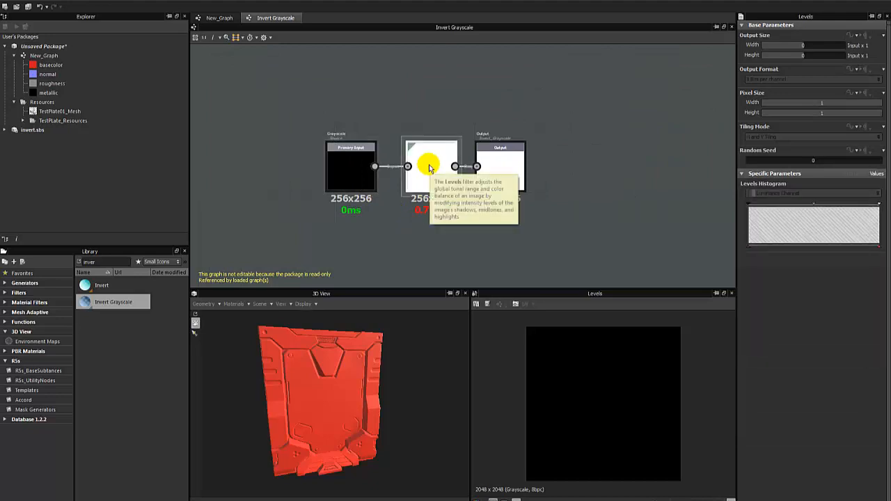
pyautogui.click(506, 171)
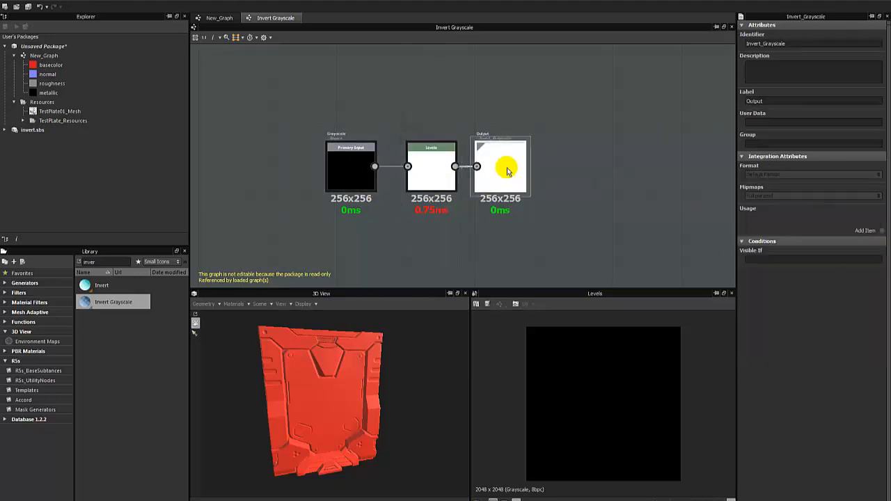
pyautogui.click(564, 159)
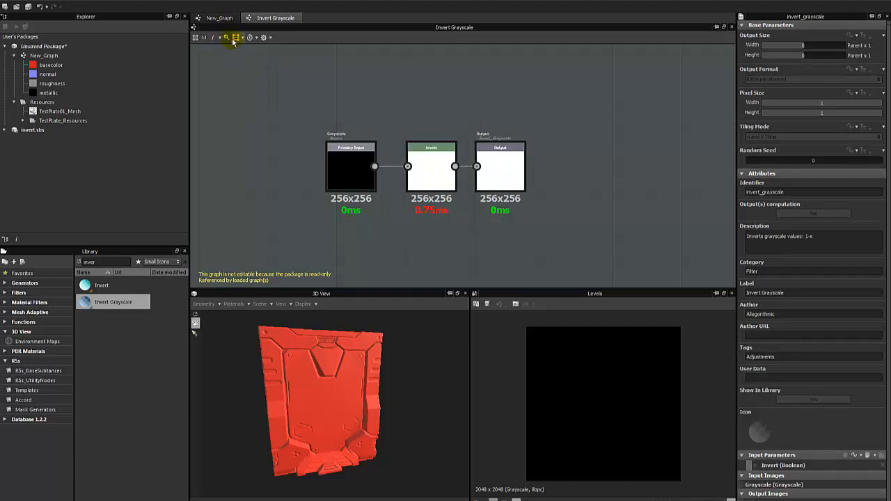
# Return to New_Graph and switch the Invert Grayscale node's Invert parameter to False and back to True
pyautogui.click(220, 19)
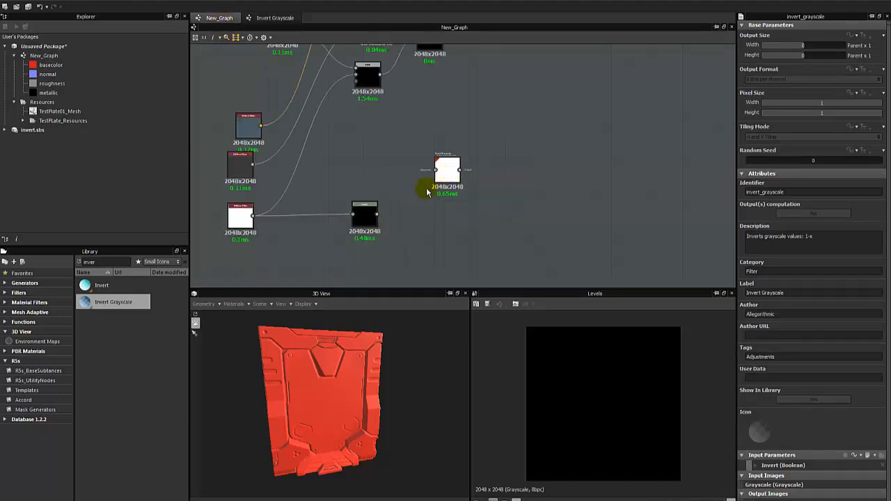
pyautogui.click(376, 216)
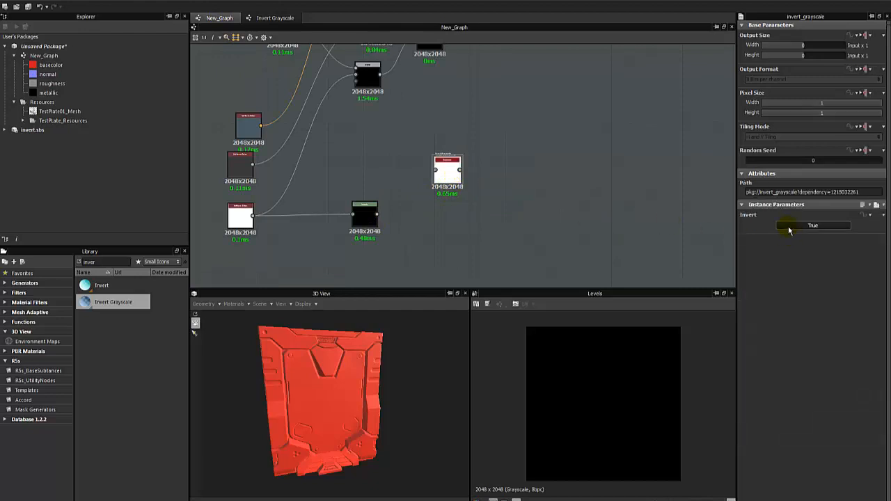
pyautogui.click(787, 227)
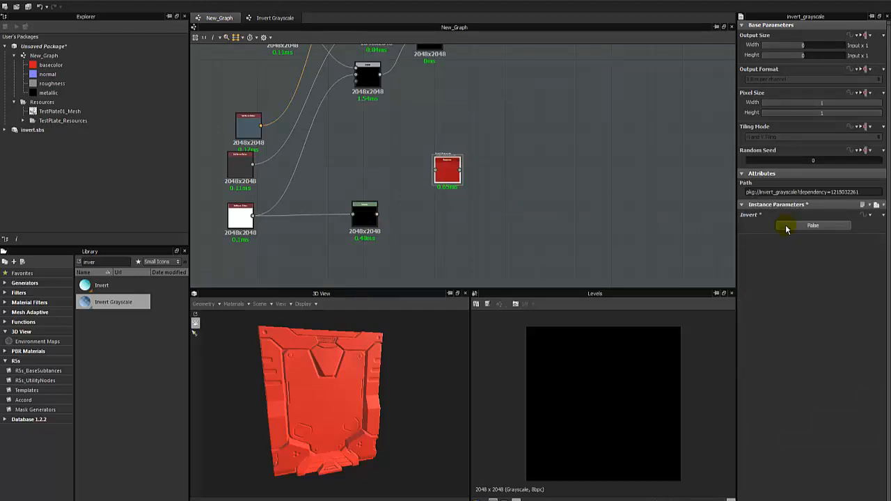
pyautogui.click(787, 227)
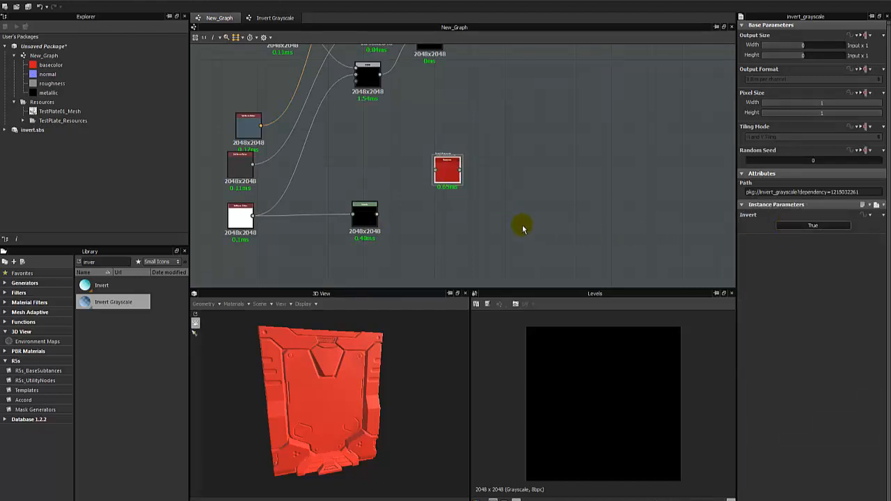
# Delete the Invert Grayscale node and the link between the white metallic node and the Levels node
pyautogui.doubleClick(453, 182)
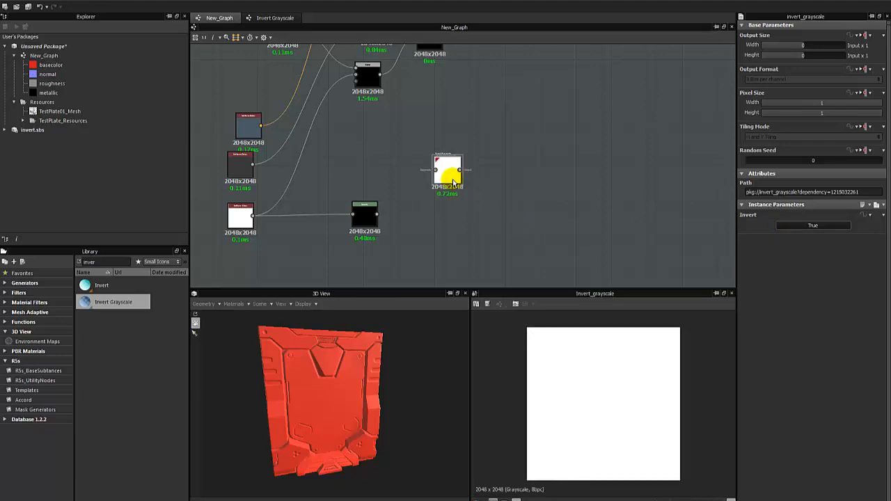
pyautogui.press('Delete')
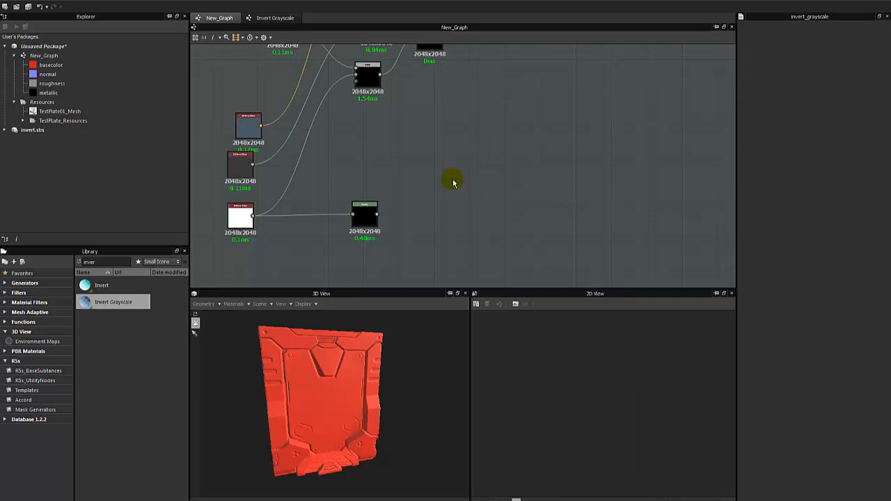
pyautogui.doubleClick(364, 213)
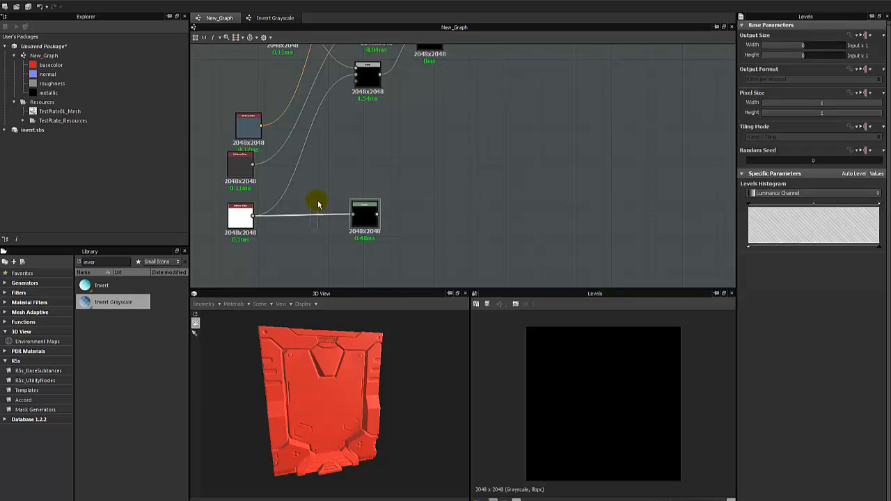
pyautogui.press('Delete')
# Move the Levels node beside the normal map Bitmap node and connect the Bitmap output to its input
pyautogui.moveTo(370, 203); pyautogui.dragTo(476, 255, button='middle')
pyautogui.moveTo(466, 261); pyautogui.dragTo(337, 111)
pyautogui.moveTo(337, 111); pyautogui.dragTo(422, 158, button='middle')
pyautogui.scroll(-2, 422, 159)
pyautogui.moveTo(419, 160); pyautogui.dragTo(413, 96)
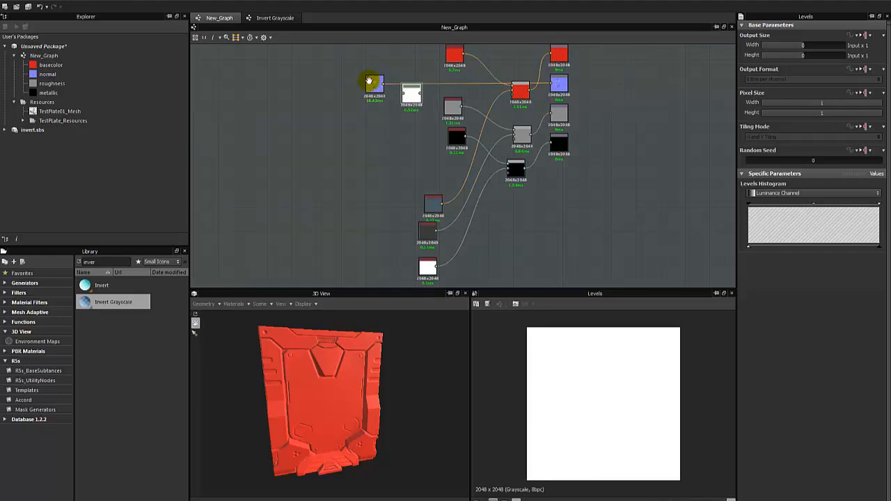
pyautogui.moveTo(369, 81); pyautogui.dragTo(388, 133, button='middle')
pyautogui.scroll(4, 397, 133)
pyautogui.moveTo(383, 133); pyautogui.dragTo(505, 188)
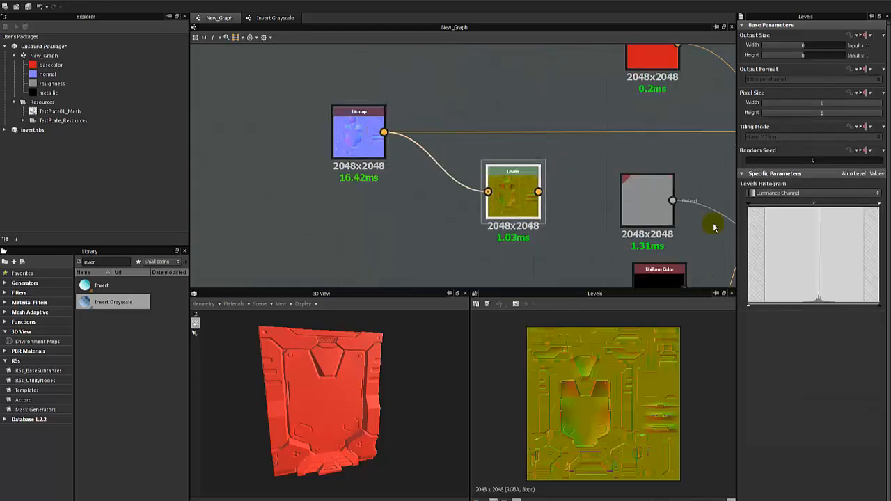
# Show the green channel in the Levels histogram and swap its output black and white limits
pyautogui.click(773, 194)
pyautogui.click(774, 217)
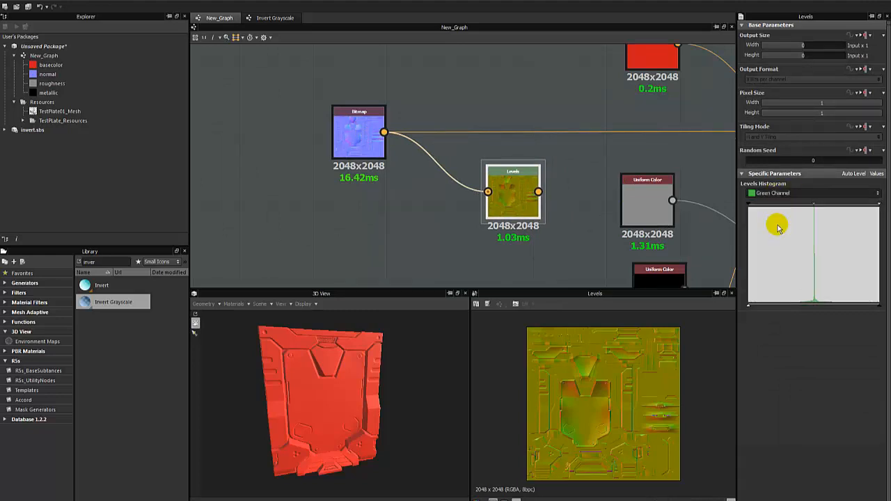
pyautogui.moveTo(750, 307)
pyautogui.mouseDown()
pyautogui.moveTo(860, 301)
pyautogui.moveTo(749, 307)
pyautogui.mouseUp()
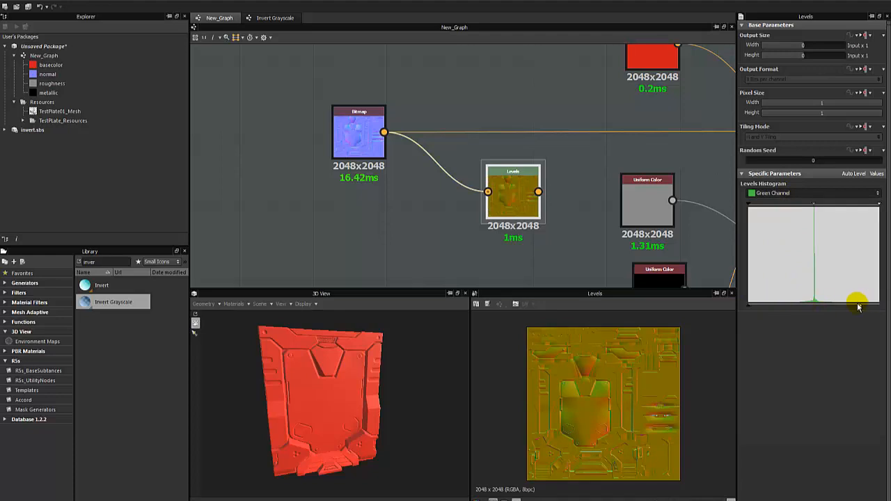
pyautogui.moveTo(860, 304); pyautogui.dragTo(879, 304)
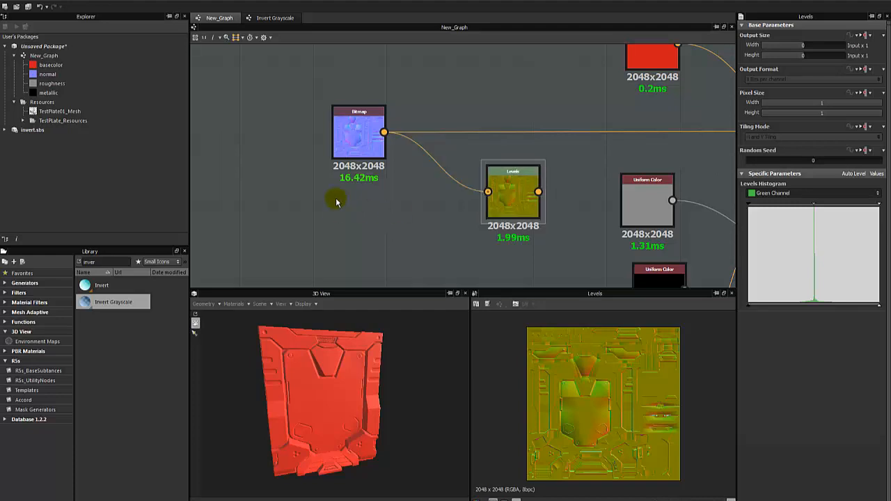
# Show the normal map Bitmap in the 2D view and delete the Levels node connected to it
pyautogui.doubleClick(355, 139)
pyautogui.click(504, 194)
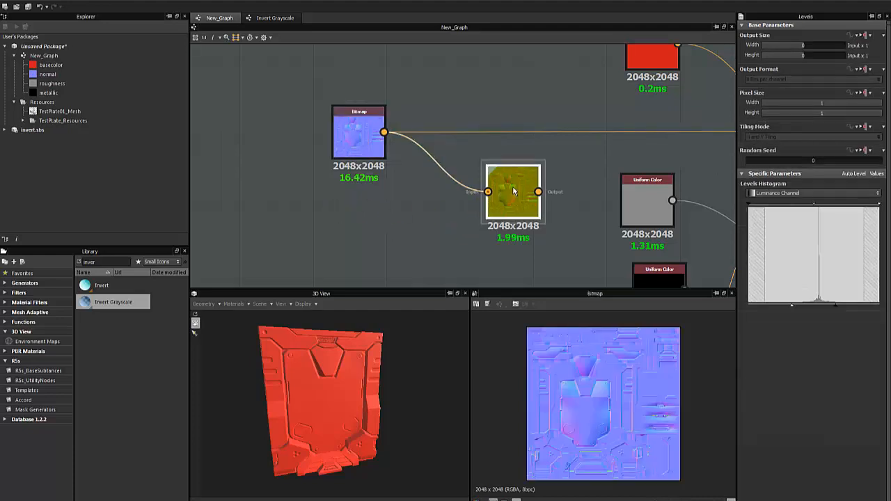
pyautogui.press('Delete')
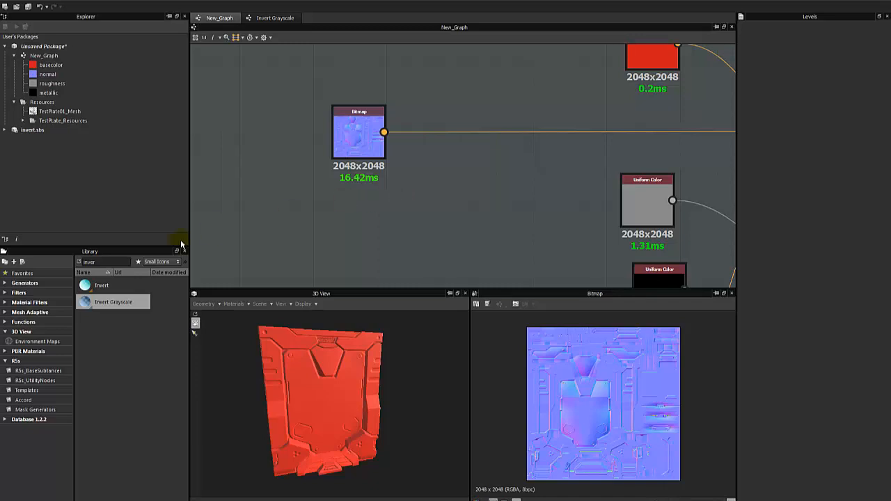
# Move the second set of color nodes slightly closer to the Blend nodes and adjust the position of its base color node
pyautogui.press('f')
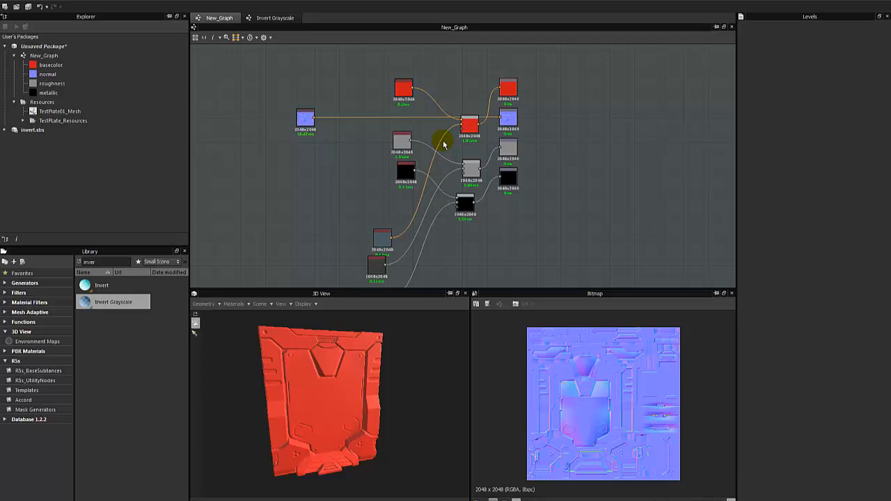
pyautogui.moveTo(423, 140); pyautogui.dragTo(463, 142, button='middle')
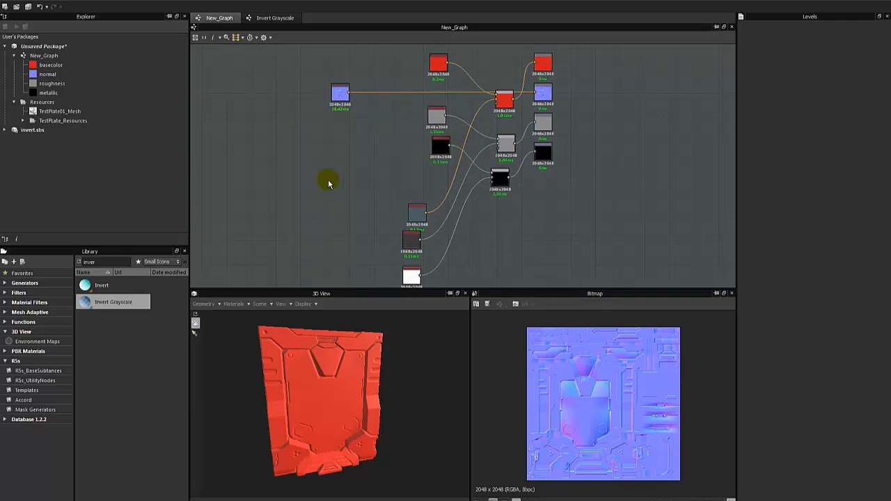
pyautogui.scroll(-2, 341, 171)
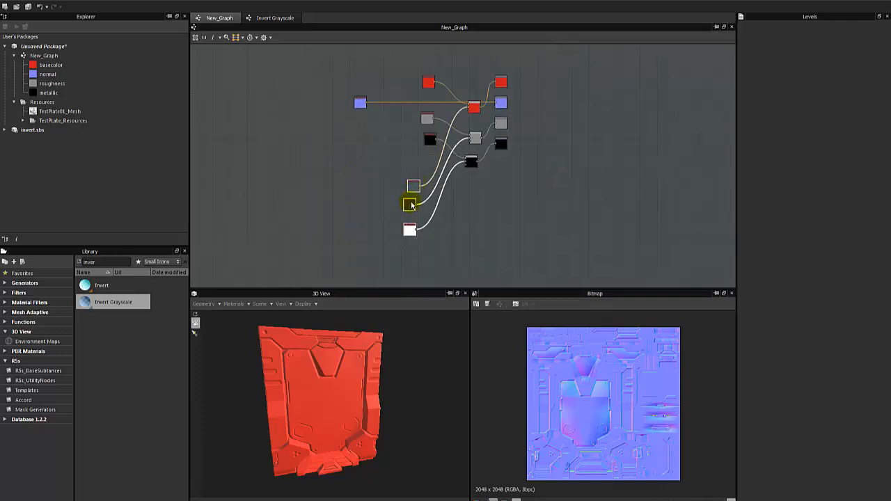
pyautogui.moveTo(411, 206); pyautogui.dragTo(418, 201)
pyautogui.click(394, 174)
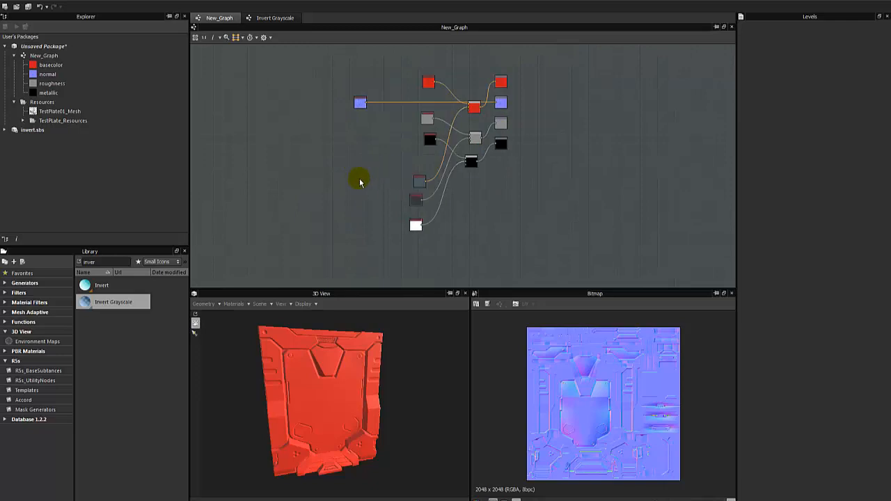
pyautogui.scroll(1, 364, 159)
pyautogui.moveTo(435, 186); pyautogui.dragTo(429, 187)
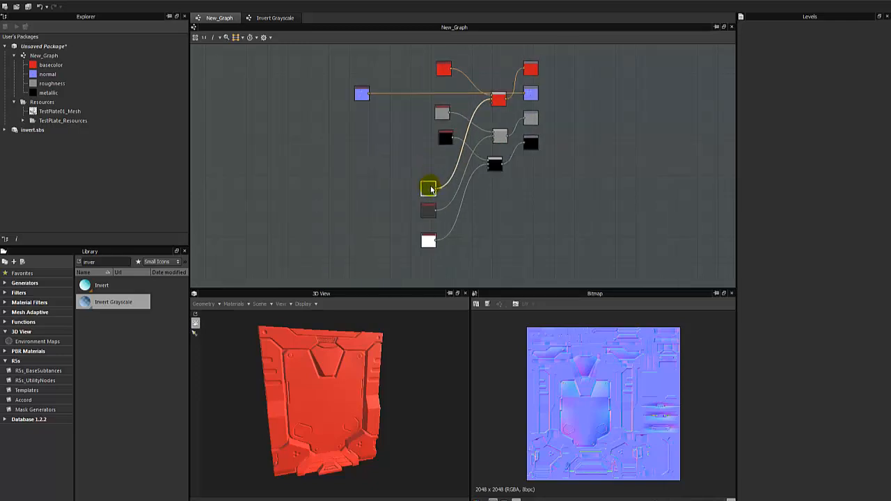
pyautogui.click(413, 210)
# Search the library for "blend" and add a Material Blend node to the graph beside the color nodes
pyautogui.moveTo(478, 107); pyautogui.dragTo(422, 126, button='middle')
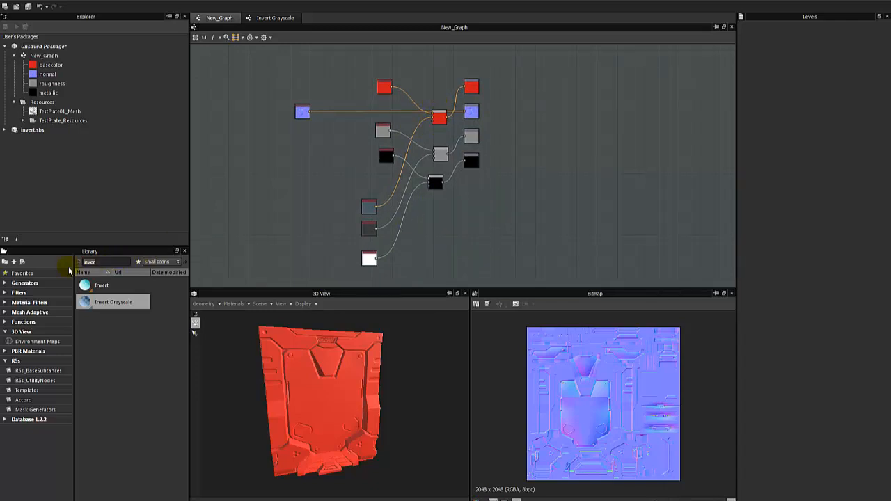
pyautogui.press('BackSpace')
pyautogui.write('bl')
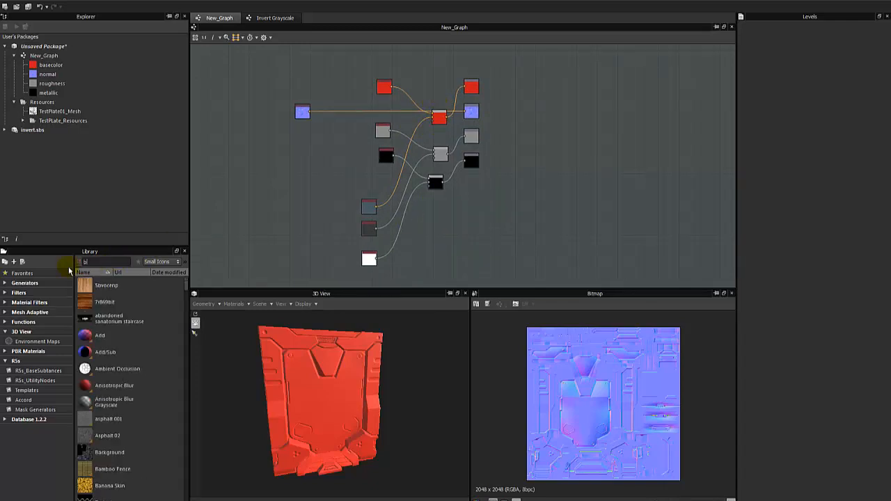
pyautogui.write('end')
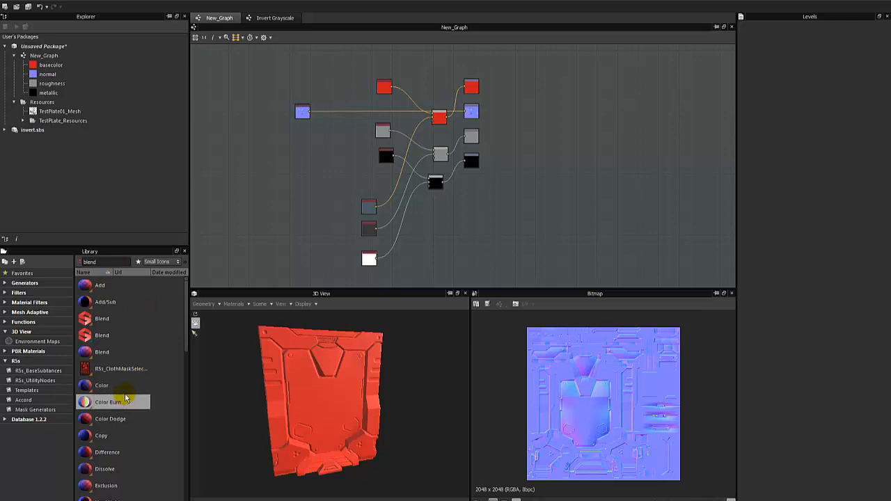
pyautogui.rightClick(278, 235)
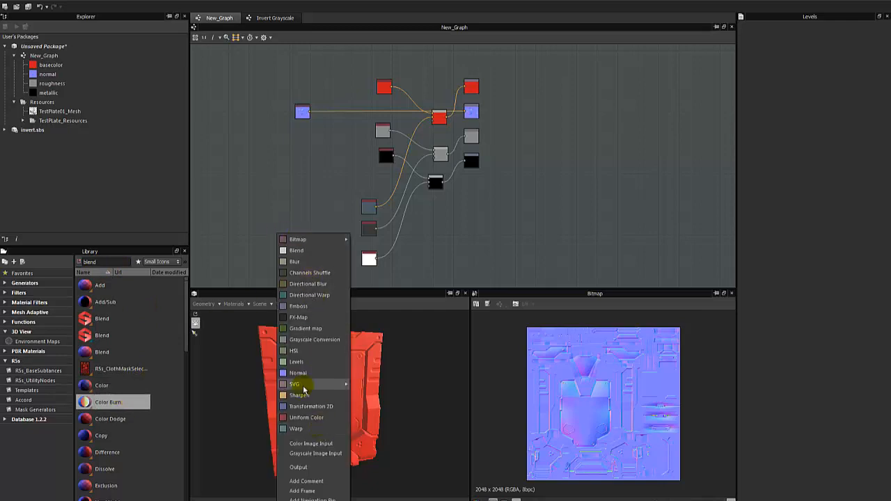
pyautogui.click(246, 179)
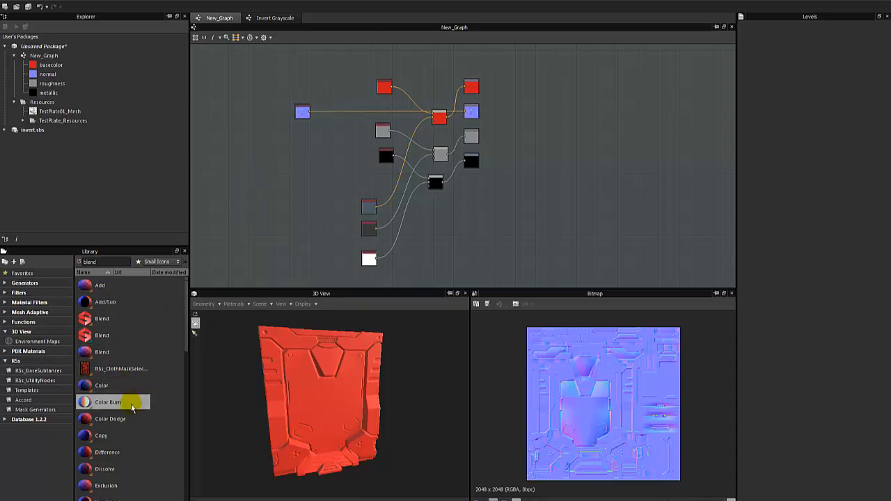
pyautogui.scroll(-1, 128, 438)
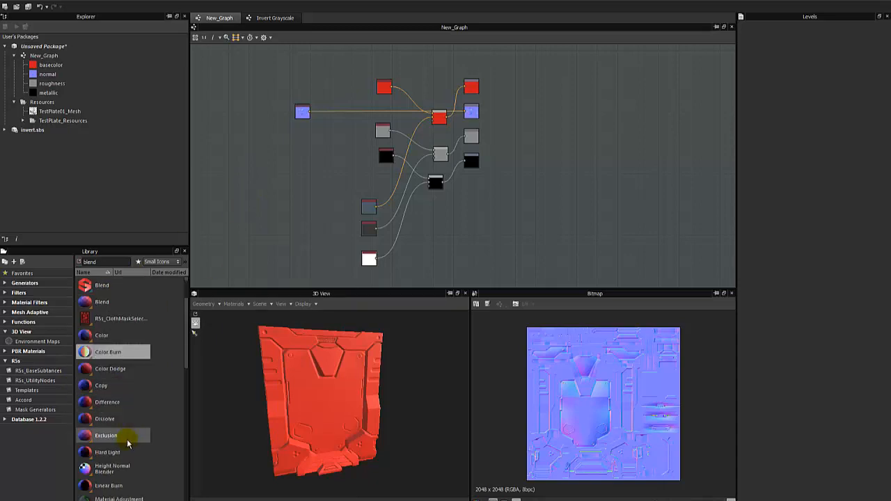
pyautogui.scroll(-1, 129, 444)
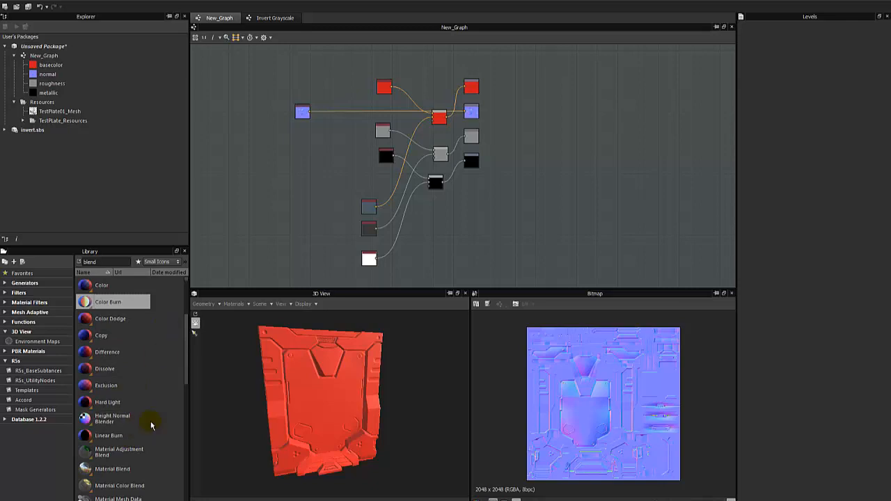
pyautogui.scroll(-2, 151, 425)
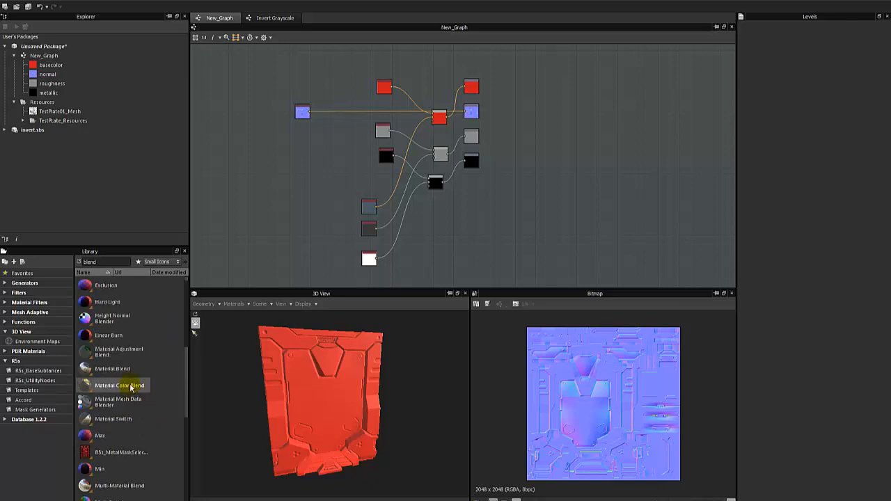
pyautogui.moveTo(122, 368); pyautogui.dragTo(418, 170)
pyautogui.scroll(3, 267, 215)
pyautogui.scroll(-2, 418, 169)
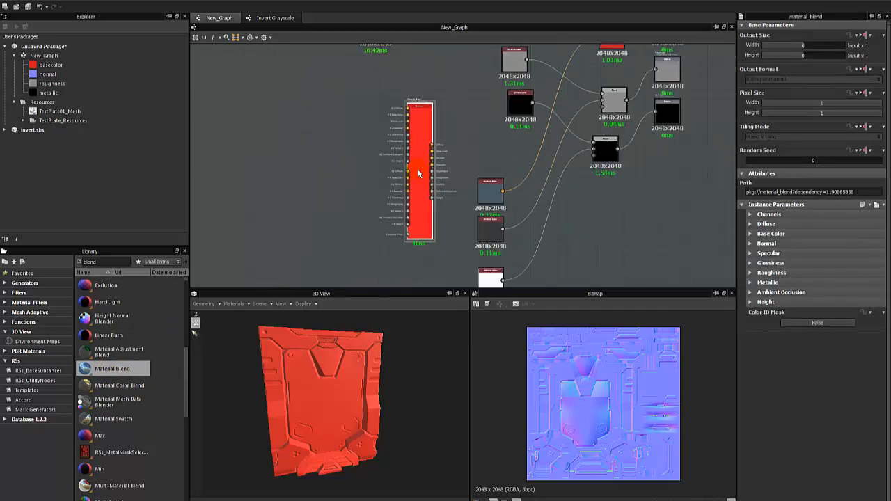
# Turn off the Diffuse, Normal, Specular, Glossiness, Height and Ambient Occlusion channels of the Material Blend node
pyautogui.click(751, 215)
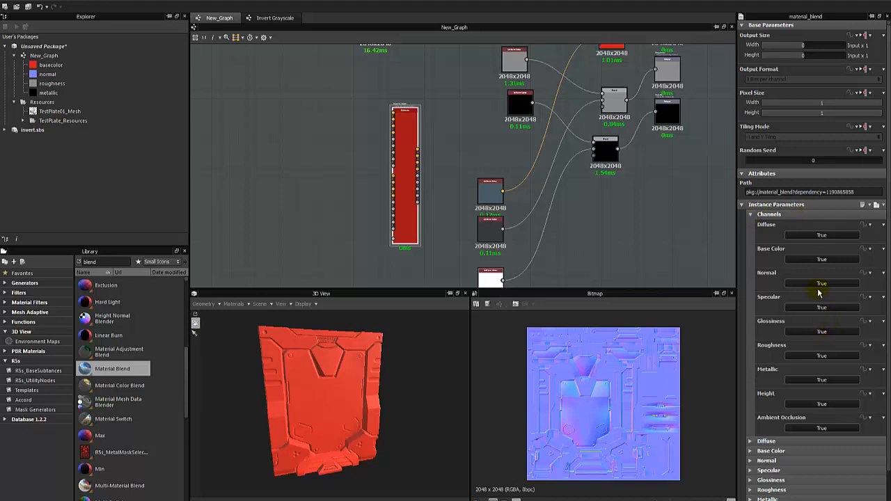
pyautogui.click(822, 235)
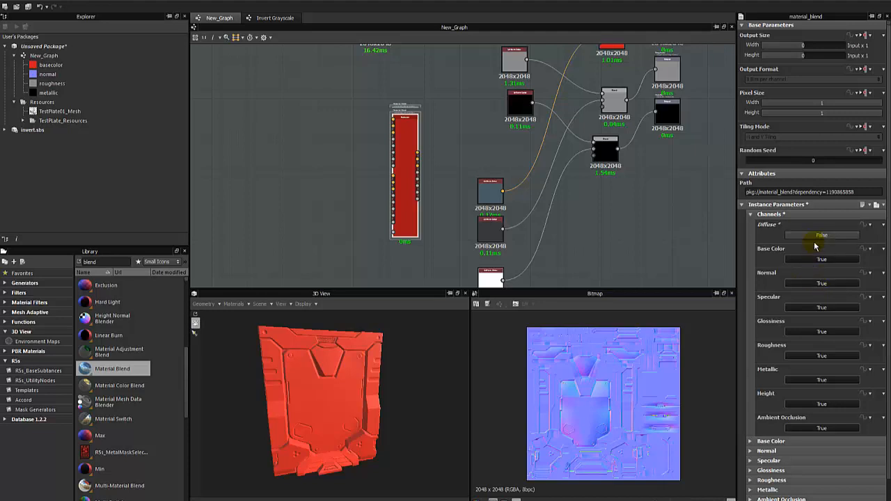
pyautogui.click(813, 285)
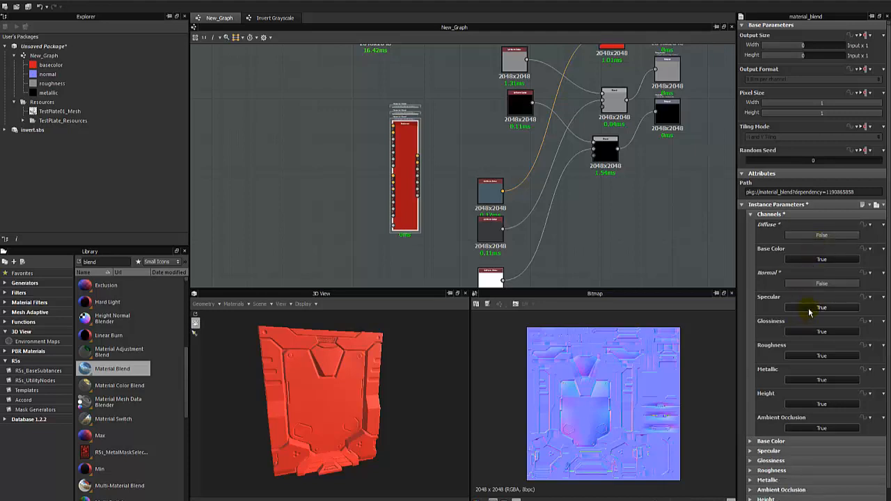
pyautogui.click(808, 309)
pyautogui.click(807, 333)
pyautogui.click(801, 427)
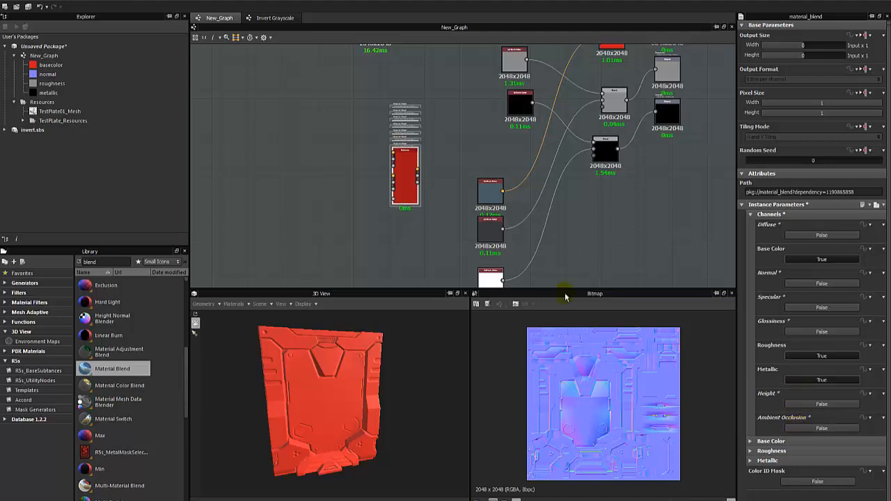
# Delete the three Blend nodes and move the Material Blend node into their place before the output nodes
pyautogui.moveTo(407, 186); pyautogui.dragTo(433, 182)
pyautogui.moveTo(433, 183); pyautogui.dragTo(369, 197, button='middle')
pyautogui.scroll(-2, 370, 197)
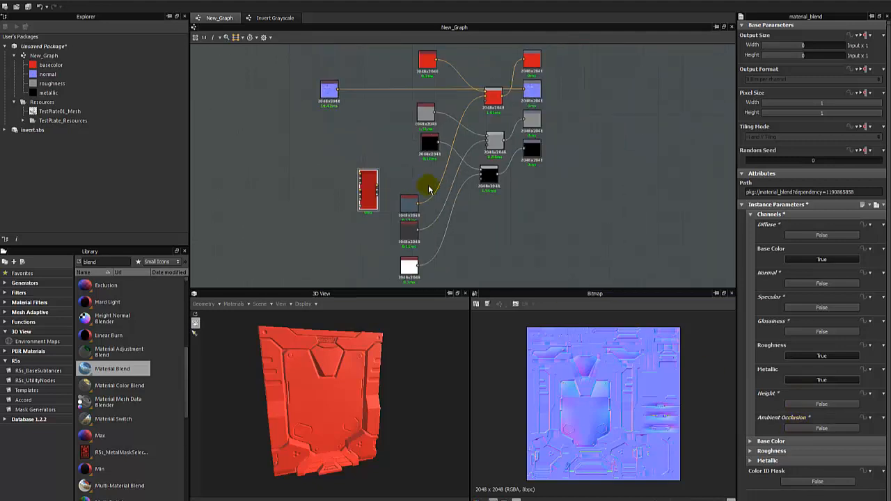
pyautogui.moveTo(476, 221); pyautogui.dragTo(501, 99)
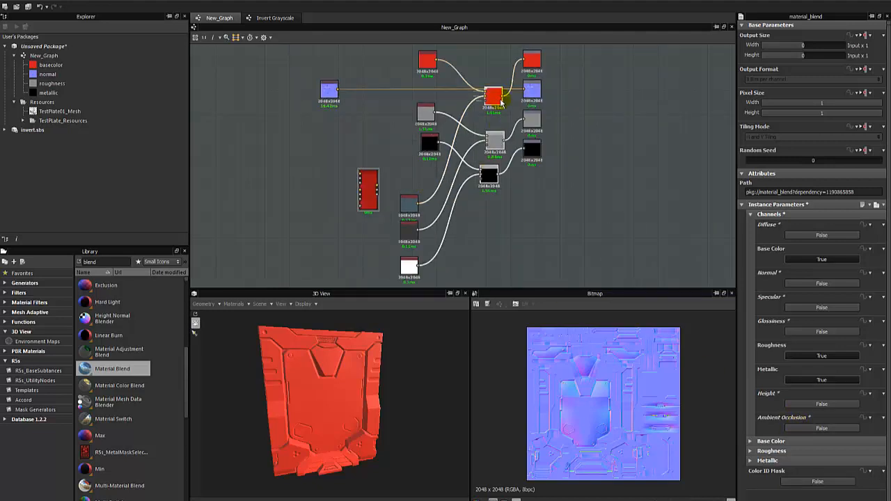
pyautogui.press('Delete')
pyautogui.moveTo(368, 190); pyautogui.dragTo(477, 153)
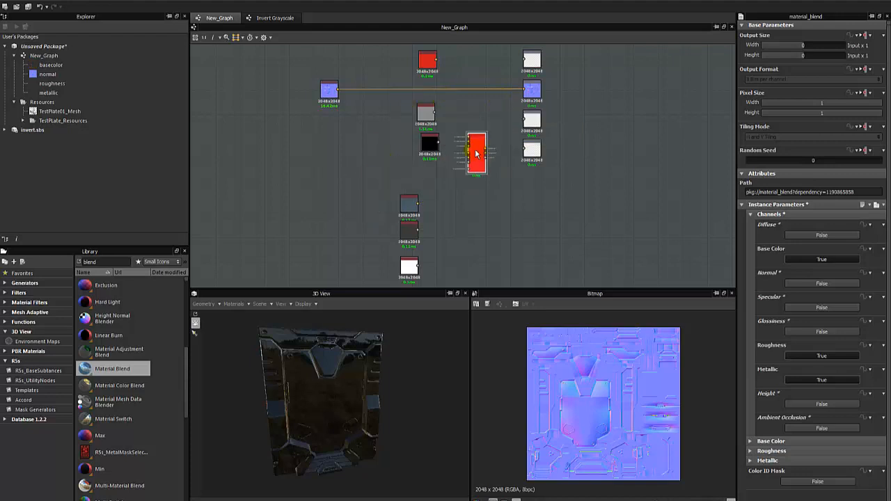
# Connect the red base color, grey roughness and black metallic nodes to the #2 inputs of the Material Blend node
pyautogui.click(425, 143)
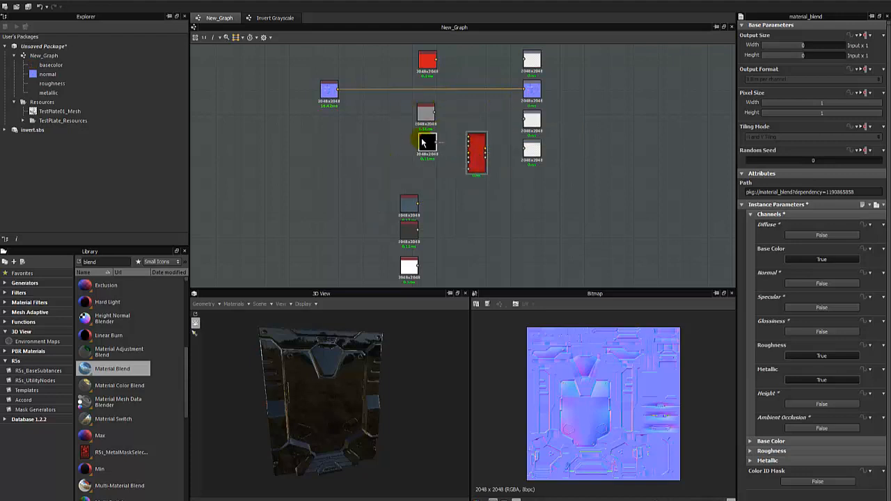
pyautogui.click(476, 149)
pyautogui.moveTo(436, 60); pyautogui.dragTo(468, 139)
pyautogui.scroll(3, 435, 111)
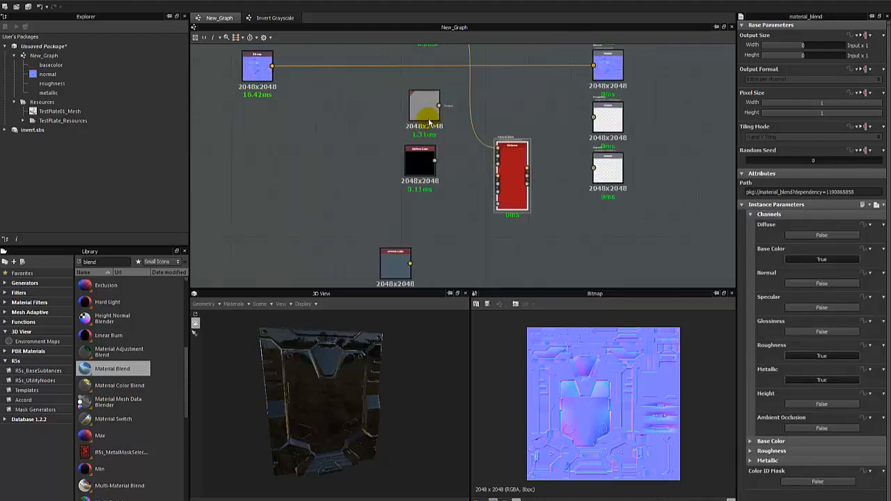
pyautogui.moveTo(438, 106); pyautogui.dragTo(497, 161)
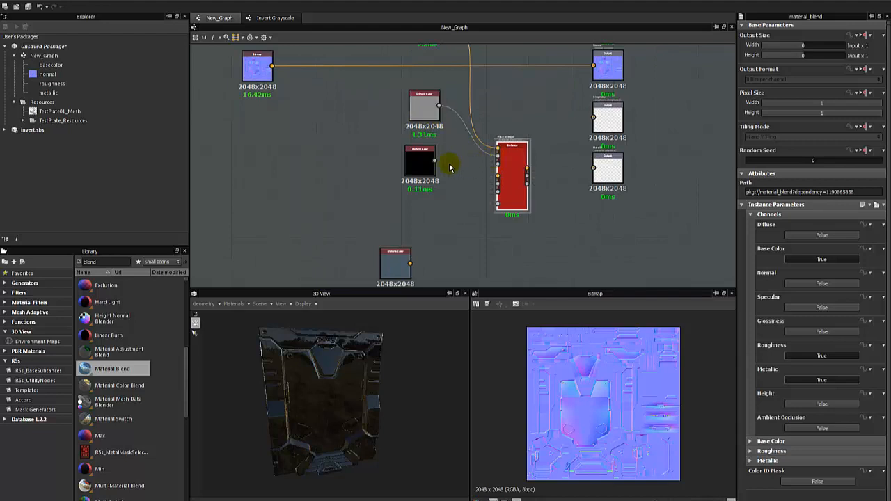
pyautogui.moveTo(435, 161); pyautogui.dragTo(497, 165)
pyautogui.moveTo(487, 179); pyautogui.dragTo(426, 108, button='middle')
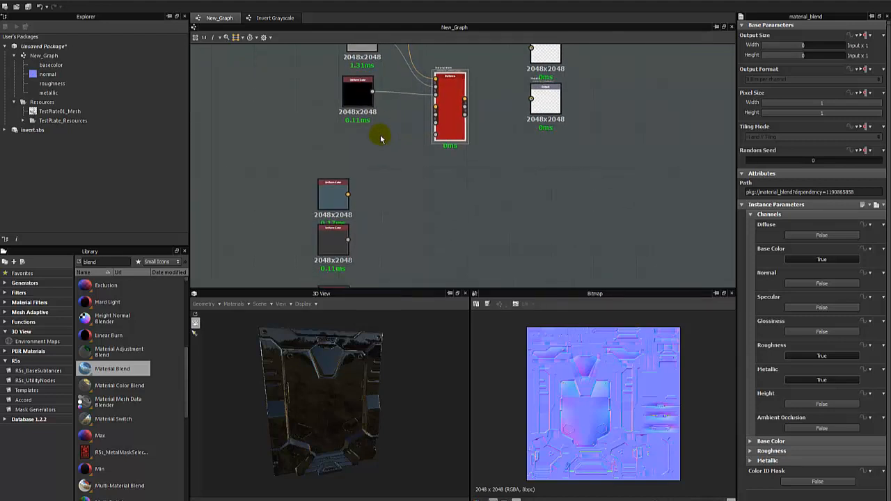
# Connect the blue-grey base color, dark grey roughness and white metallic nodes to the #1 inputs of the Material Blend node
pyautogui.moveTo(348, 194); pyautogui.dragTo(435, 106)
pyautogui.scroll(-2, 428, 132)
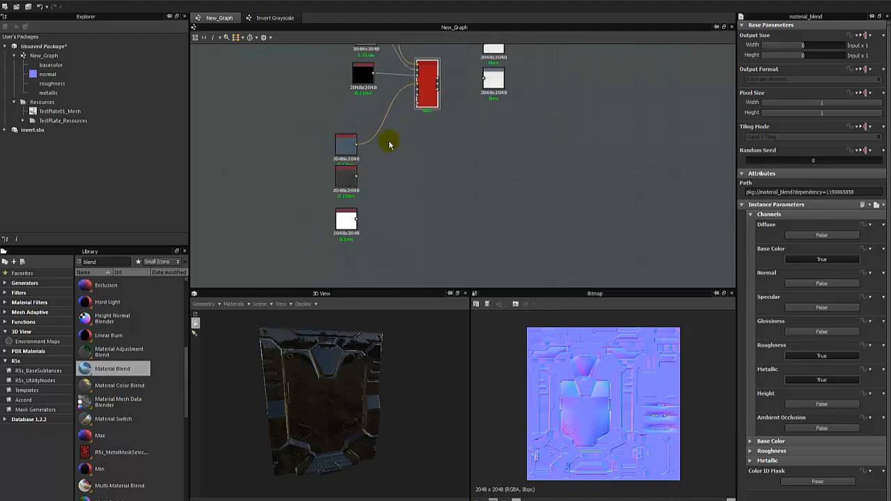
pyautogui.moveTo(356, 176); pyautogui.dragTo(415, 94)
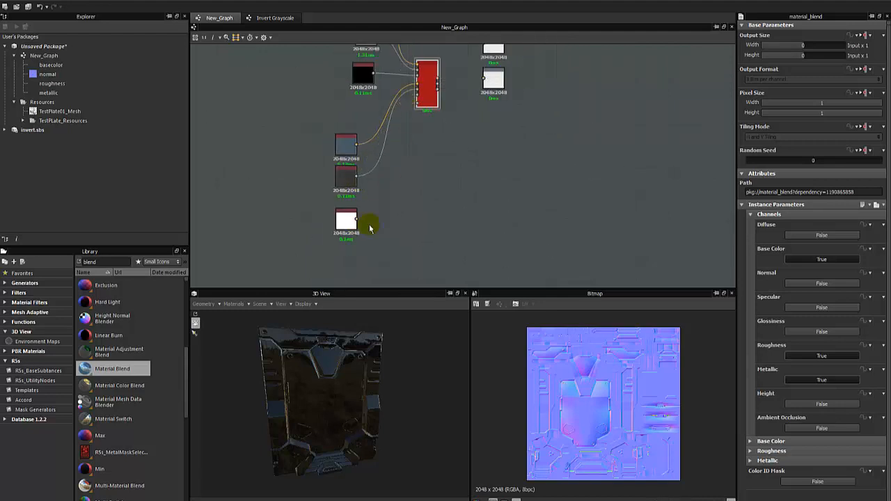
pyautogui.moveTo(356, 218); pyautogui.dragTo(417, 99)
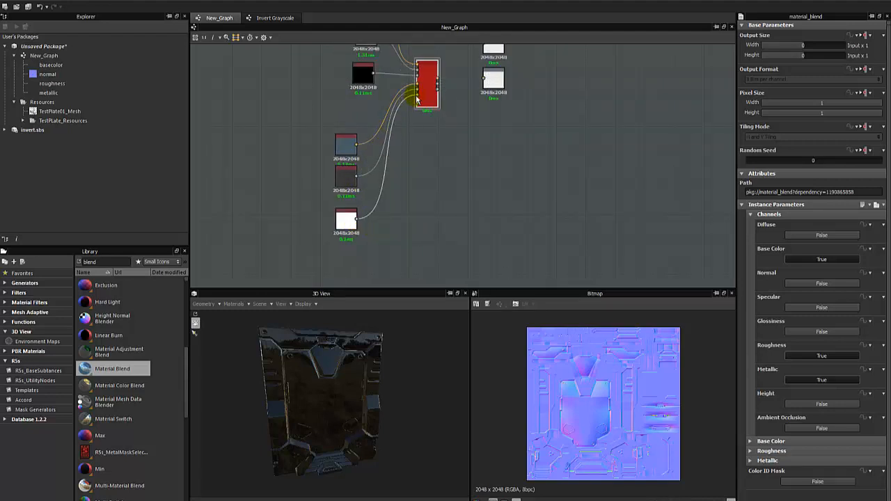
# Connect the Material Blend node's Base Color, Roughness and Metallic outputs to the matching output nodes
pyautogui.moveTo(433, 95); pyautogui.dragTo(369, 227, button='middle')
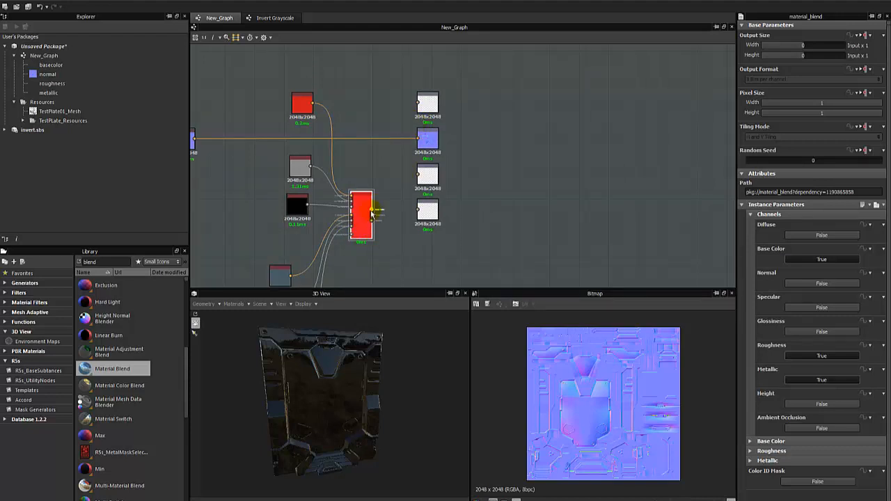
pyautogui.moveTo(372, 209); pyautogui.dragTo(418, 103)
pyautogui.moveTo(432, 112); pyautogui.dragTo(433, 90, button='middle')
pyautogui.scroll(-2, 464, 123)
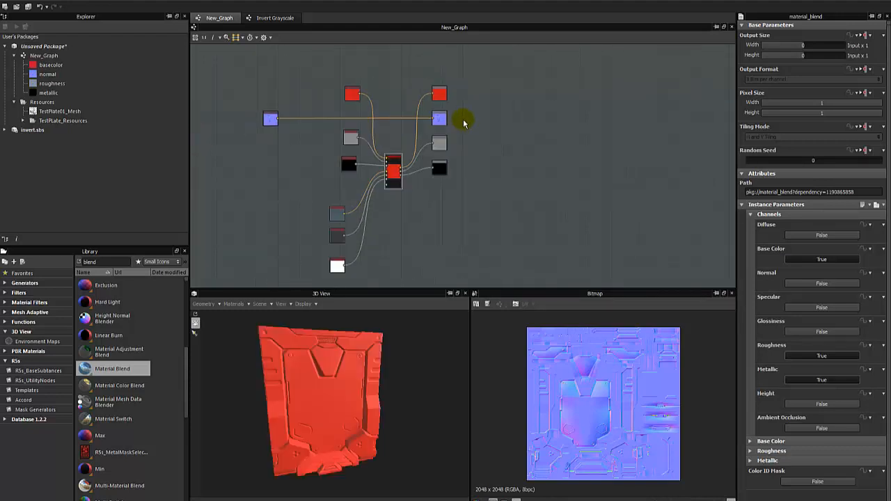
# Show the Material Blend node in the 2D view and open the graph it references
pyautogui.scroll(2, 399, 204)
pyautogui.doubleClick(399, 162)
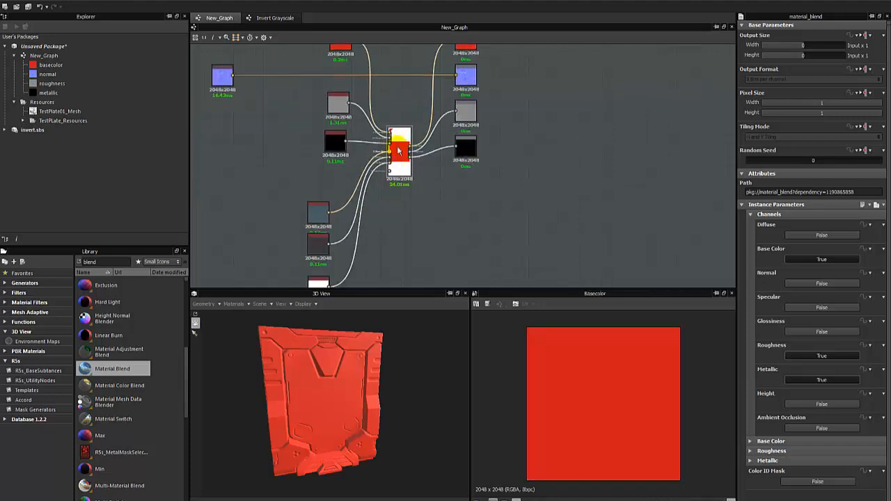
pyautogui.scroll(3, 397, 145)
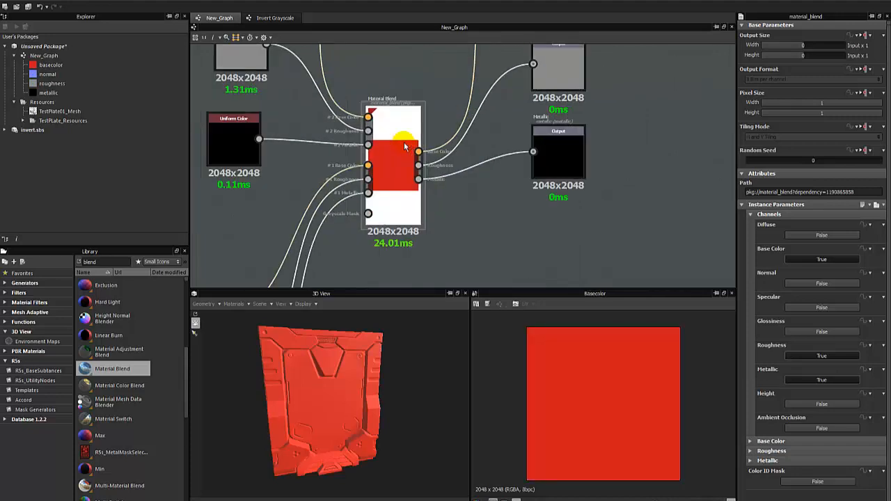
pyautogui.rightClick(391, 184)
pyautogui.click(444, 286)
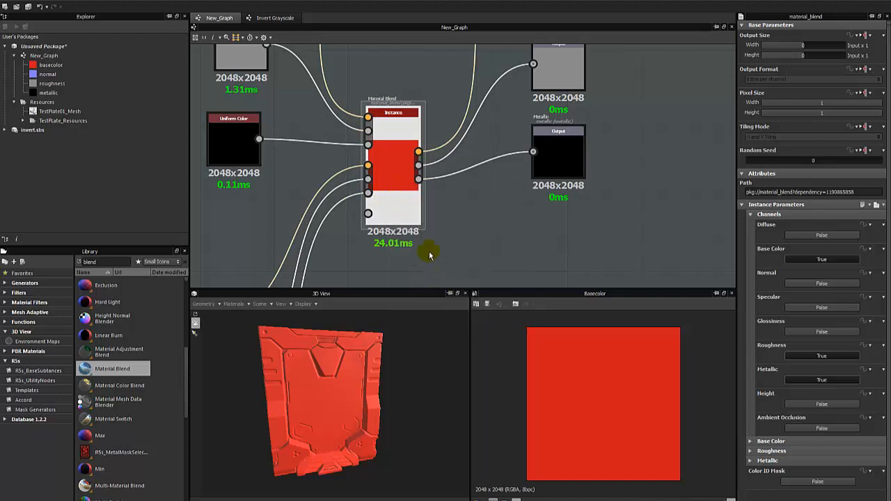
pyautogui.click(439, 264)
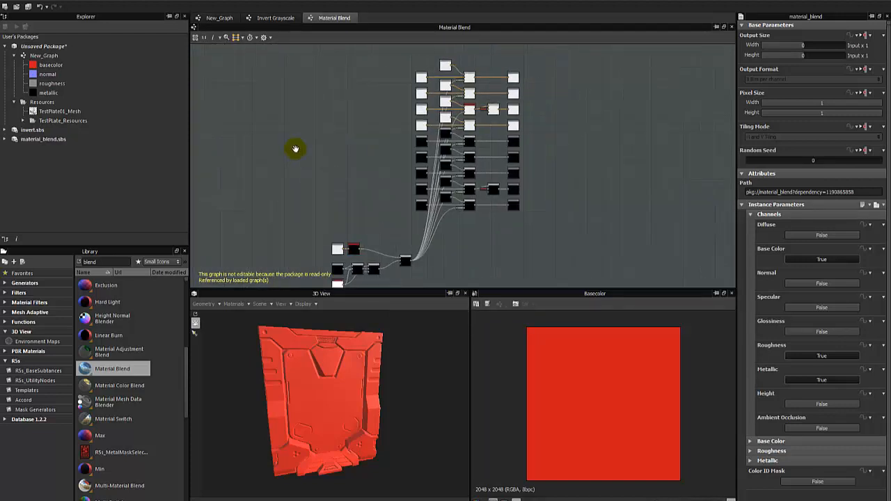
# Examine how the upper rows of the Material Blend graph pair their inputs with Blend nodes and outputs
pyautogui.scroll(8, 348, 144)
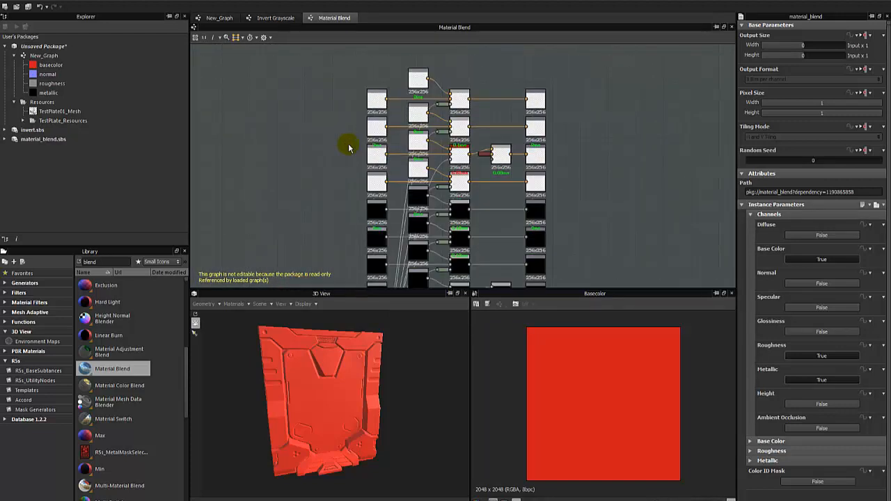
pyautogui.click(461, 80)
pyautogui.moveTo(404, 110); pyautogui.dragTo(371, 165, button='middle')
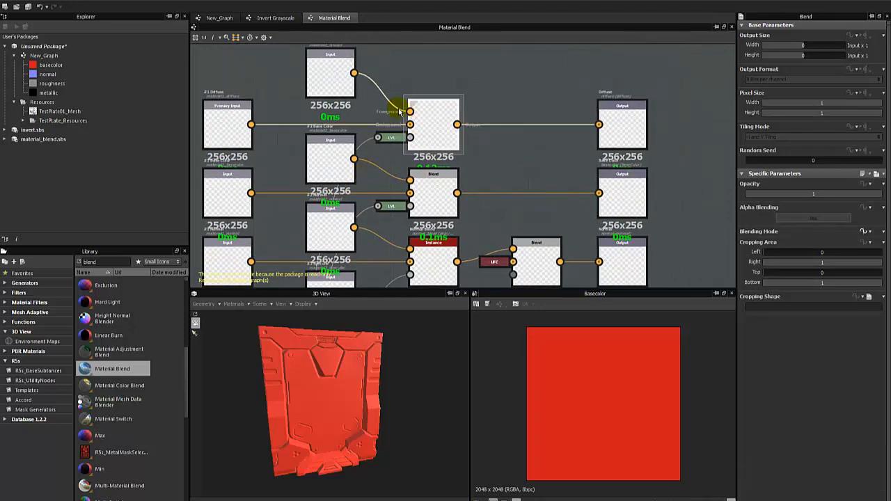
pyautogui.moveTo(259, 87); pyautogui.dragTo(284, 141, button='middle')
pyautogui.moveTo(270, 100); pyautogui.dragTo(485, 192)
pyautogui.moveTo(415, 234); pyautogui.dragTo(424, 98, button='middle')
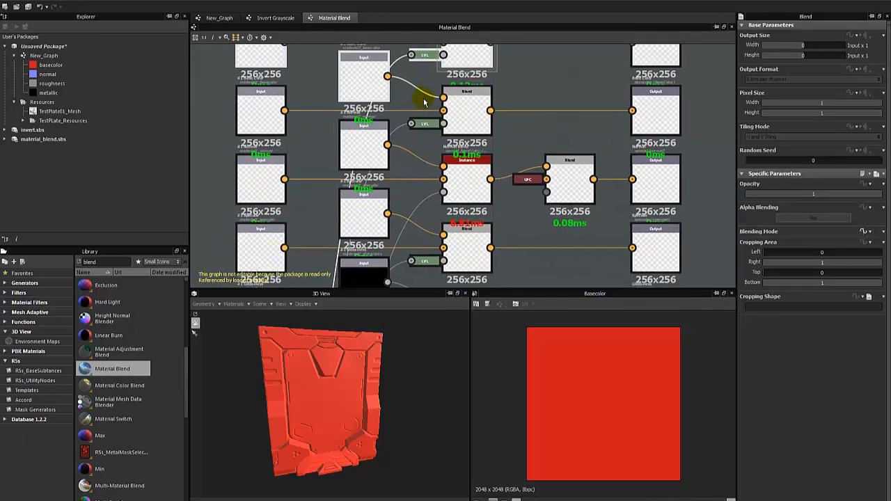
pyautogui.moveTo(213, 107); pyautogui.dragTo(532, 142)
pyautogui.moveTo(438, 129); pyautogui.dragTo(470, 46, button='middle')
# Examine the remaining channel rows and mask nodes of the Material Blend graph and inspect the Levels node feeding the last Blend node
pyautogui.scroll(-3, 470, 47)
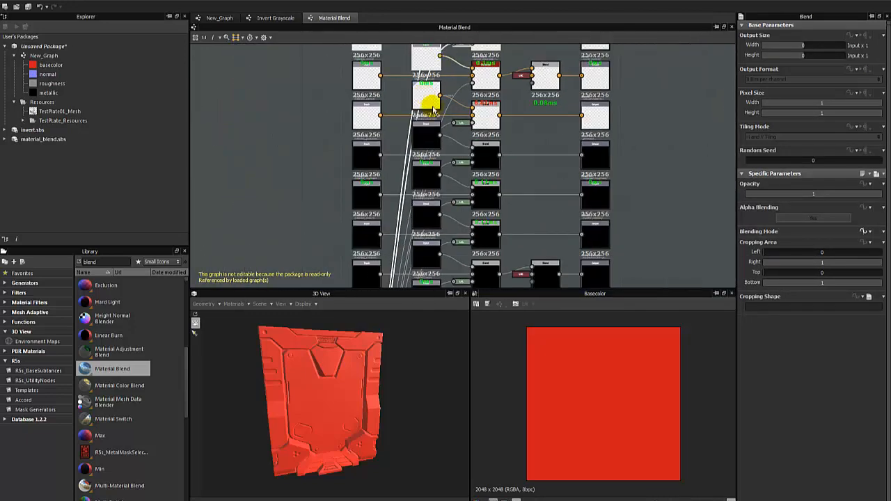
pyautogui.moveTo(485, 194); pyautogui.dragTo(495, 71, button='middle')
pyautogui.scroll(-3, 495, 63)
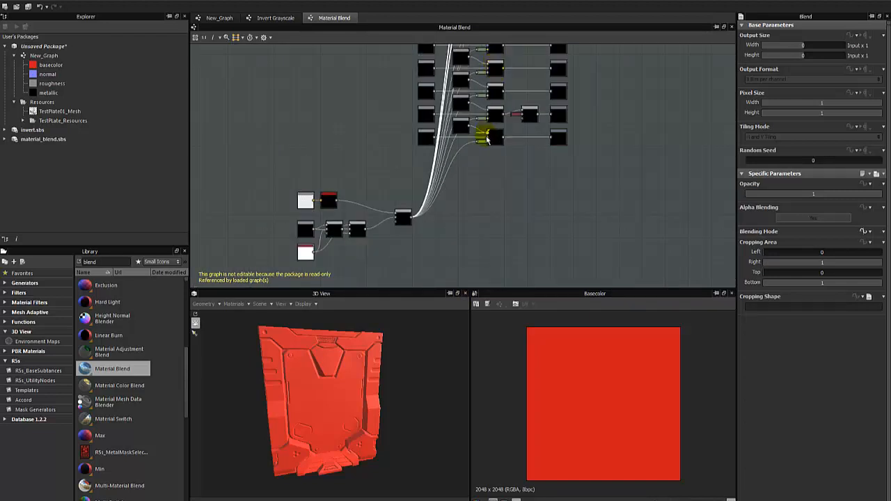
pyautogui.scroll(4, 486, 138)
pyautogui.click(478, 165)
pyautogui.click(477, 150)
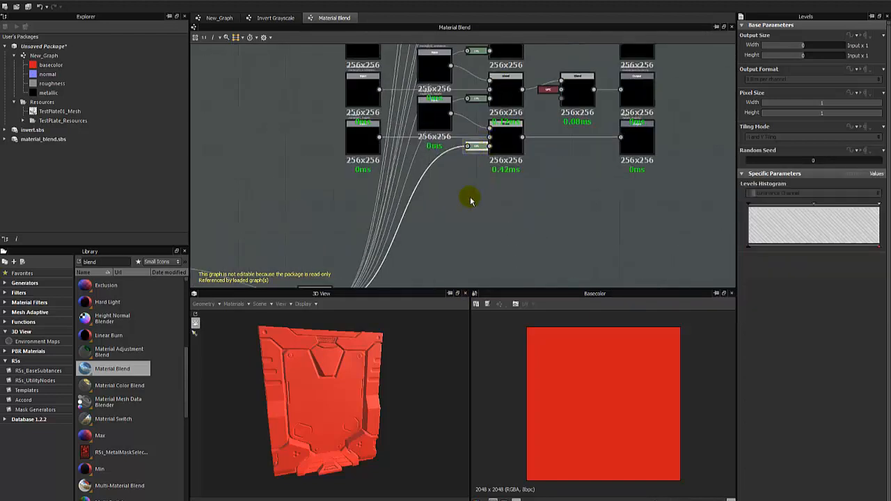
# Return to New_Graph and examine the Greyscale Mask input of the Material Blend node
pyautogui.click(271, 17)
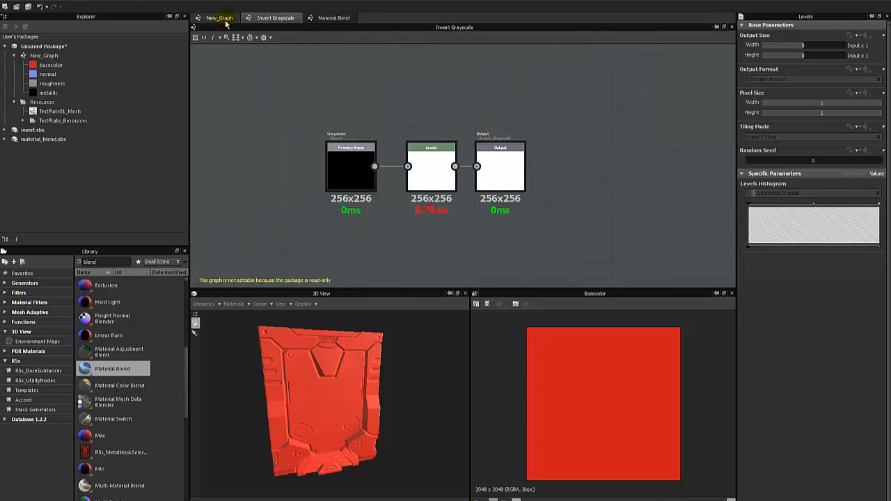
pyautogui.click(218, 18)
pyautogui.scroll(-4, 362, 172)
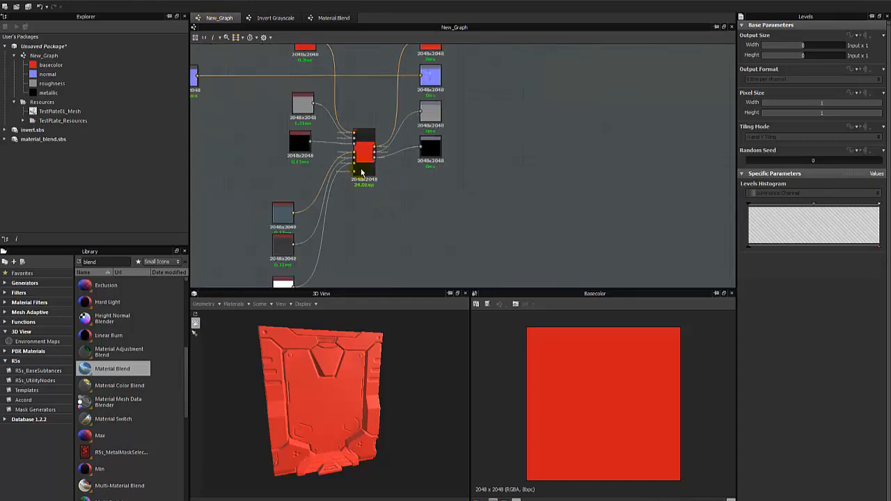
pyautogui.scroll(4, 361, 172)
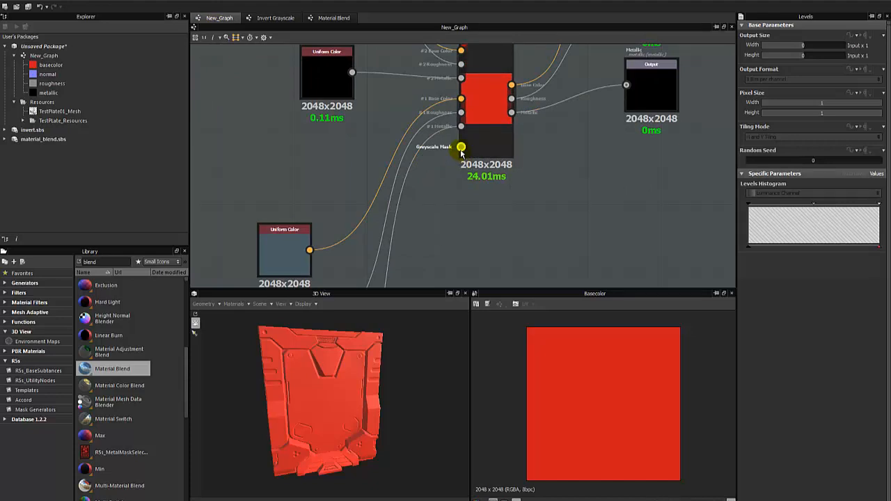
pyautogui.scroll(4, 439, 182)
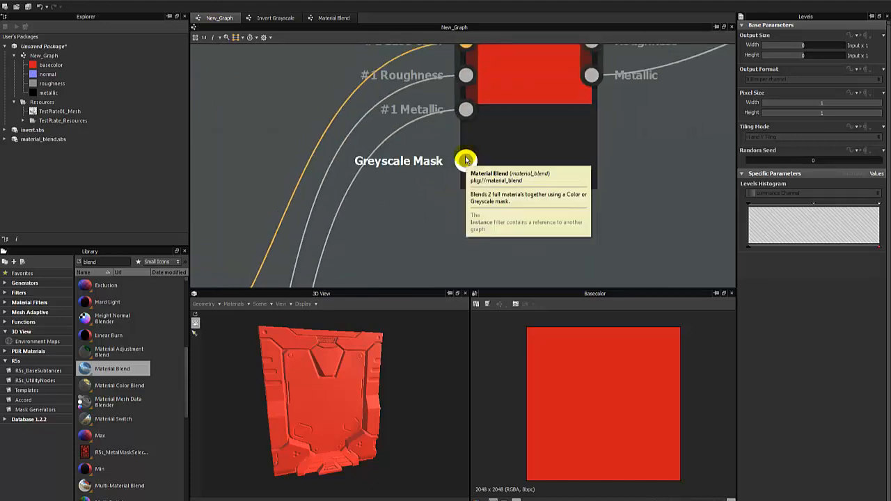
pyautogui.moveTo(403, 192); pyautogui.dragTo(436, 88, button='middle')
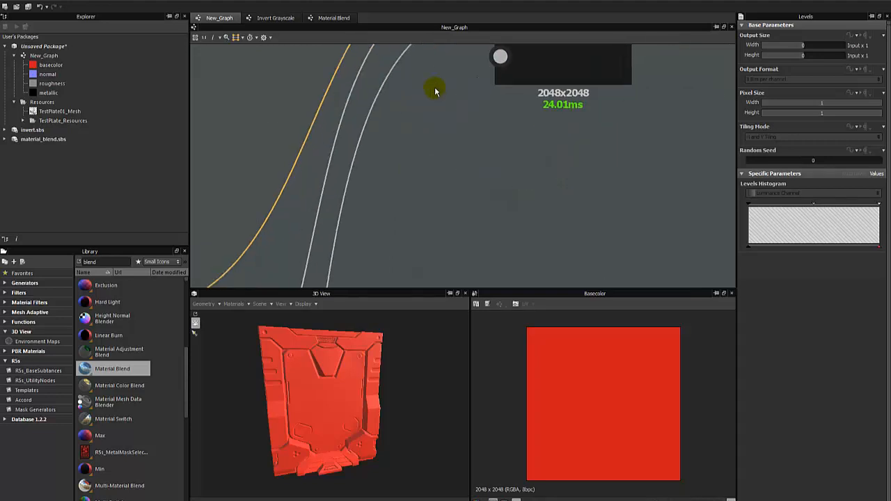
pyautogui.scroll(-5, 436, 88)
# Move the second set of color nodes up closer to the Material Blend node and adjust the Material Blend node's position slightly
pyautogui.moveTo(284, 105); pyautogui.dragTo(382, 173)
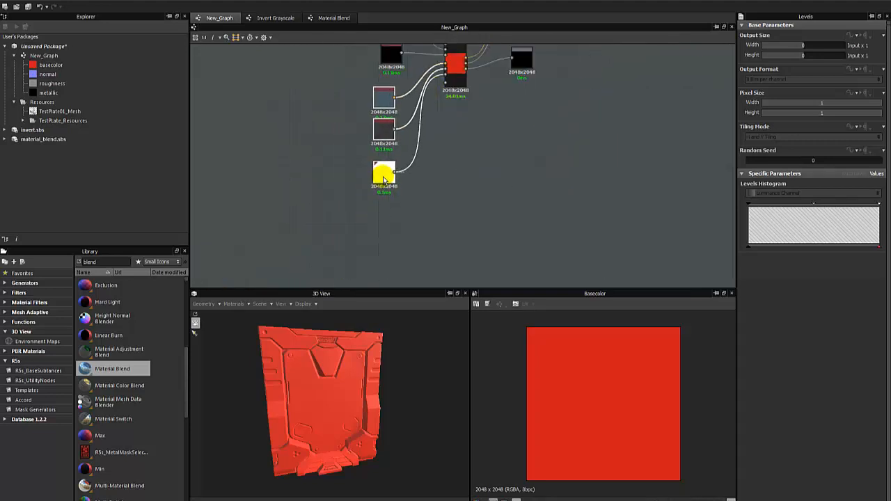
pyautogui.click(462, 104)
pyautogui.moveTo(461, 104); pyautogui.dragTo(390, 179, button='middle')
pyautogui.moveTo(372, 140); pyautogui.dragTo(380, 141)
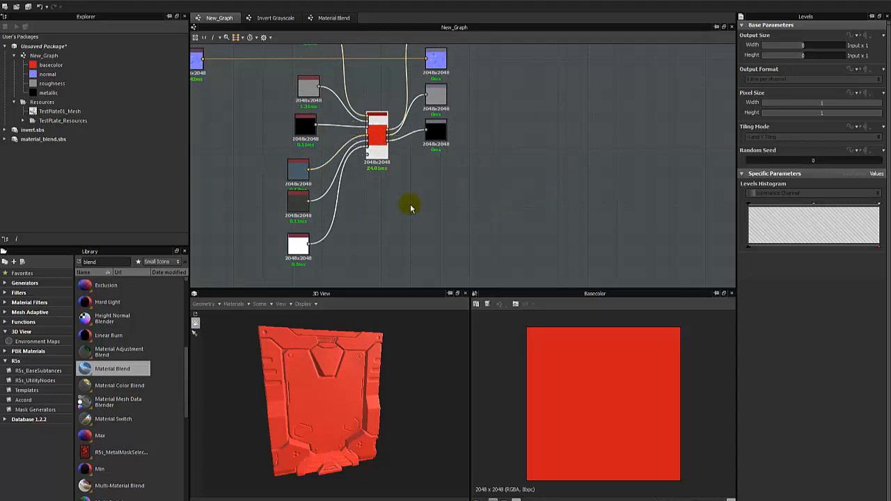
pyautogui.click(412, 206)
# Add a Bitmap node from a new resource below the Material Blend node and select its Untitled_Bitmap resource
pyautogui.moveTo(371, 193); pyautogui.dragTo(392, 189, button='middle')
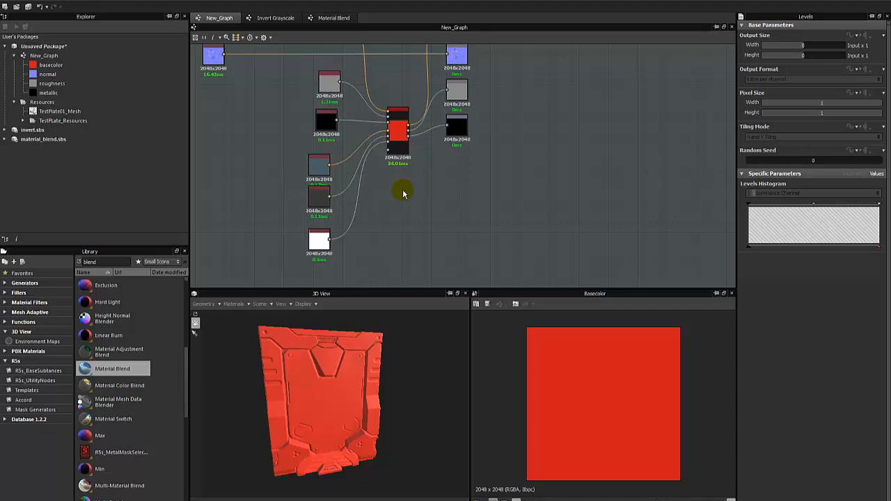
pyautogui.rightClick(403, 194)
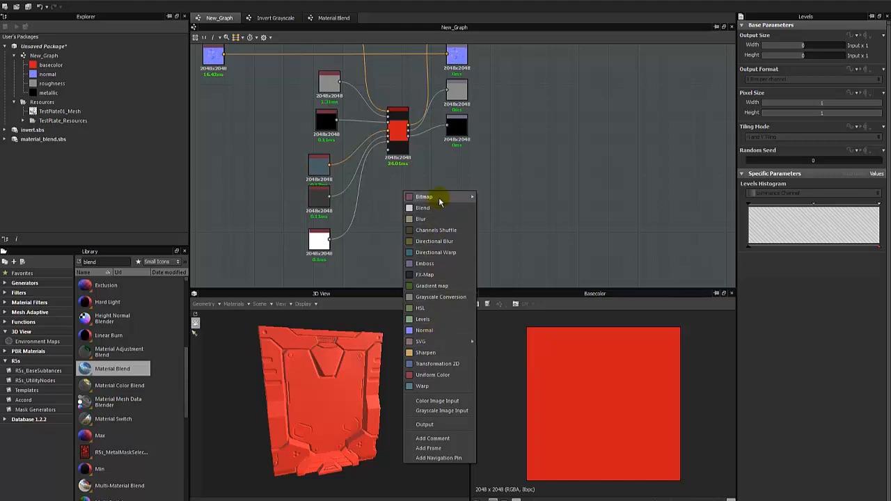
pyautogui.moveTo(439, 200)
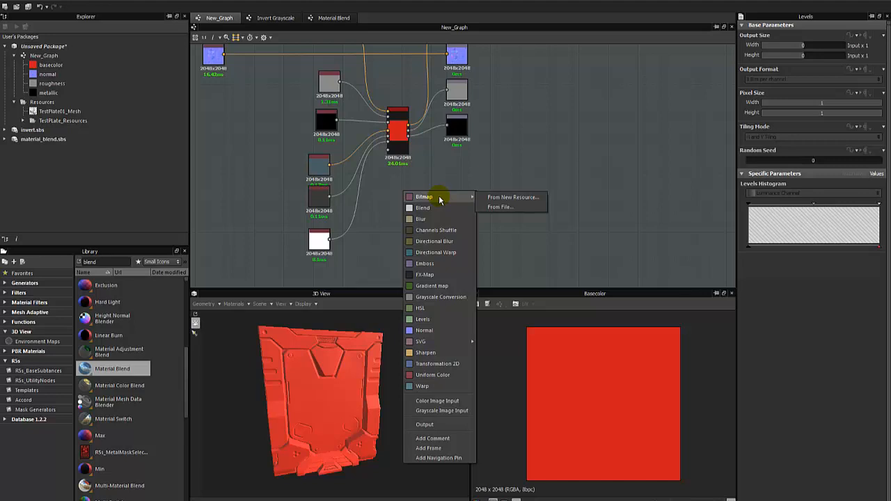
pyautogui.click(508, 199)
pyautogui.click(493, 304)
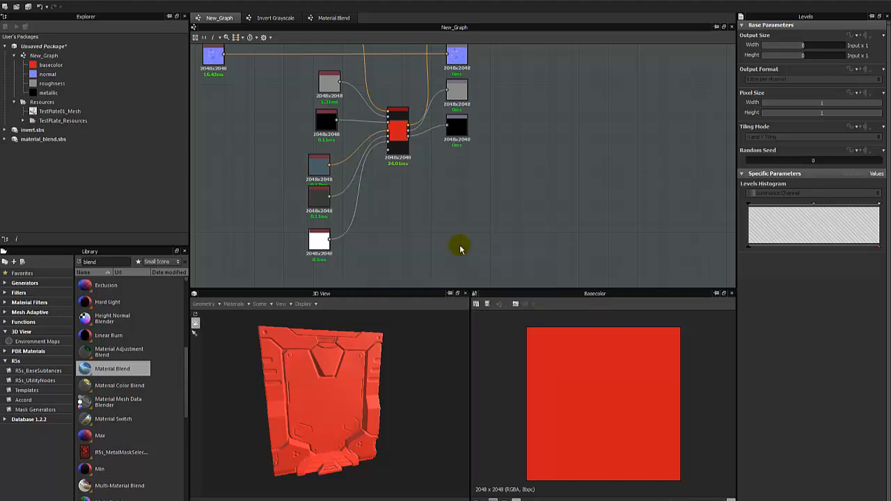
pyautogui.moveTo(409, 197); pyautogui.dragTo(425, 237)
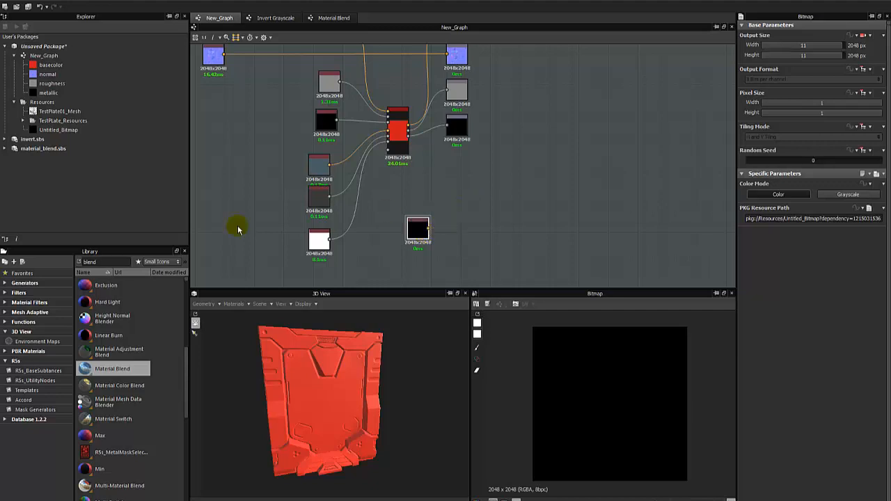
pyautogui.click(68, 131)
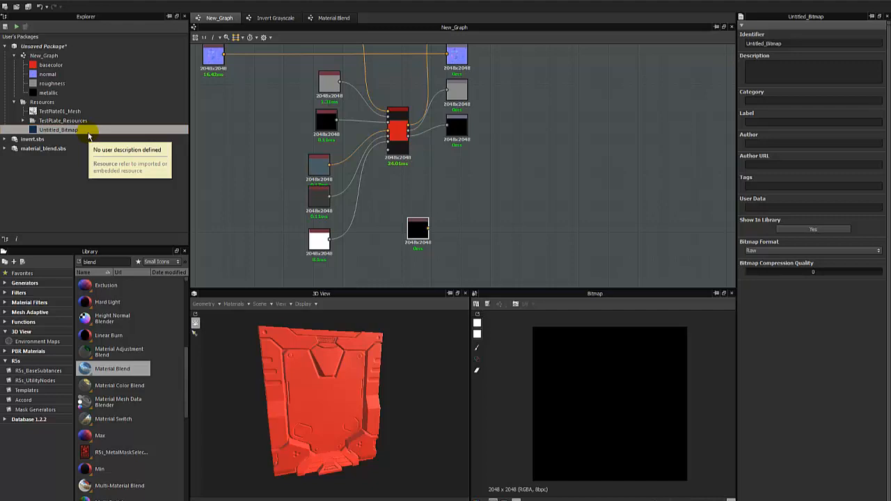
# Reposition the Bitmap node in the graph and open its image in the 2D view for painting
pyautogui.scroll(2, 413, 223)
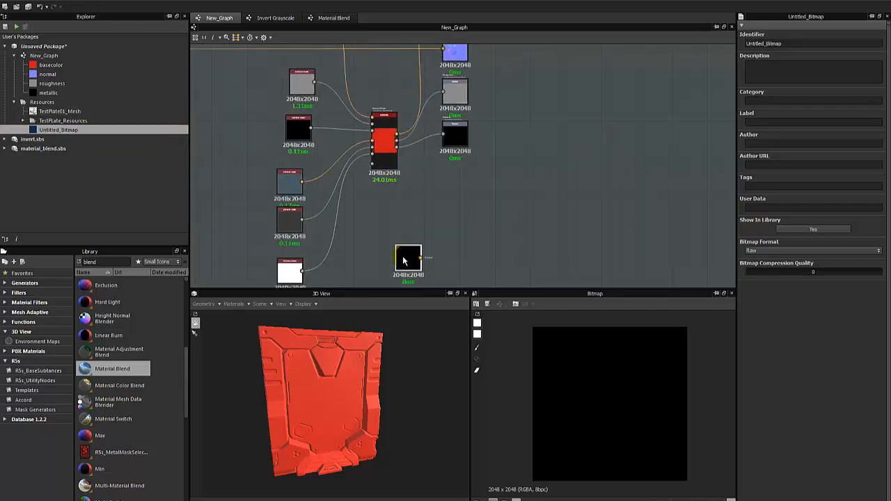
pyautogui.moveTo(402, 256); pyautogui.dragTo(418, 222)
pyautogui.scroll(4, 420, 230)
pyautogui.moveTo(419, 229); pyautogui.dragTo(399, 161, button='middle')
pyautogui.scroll(1, 400, 161)
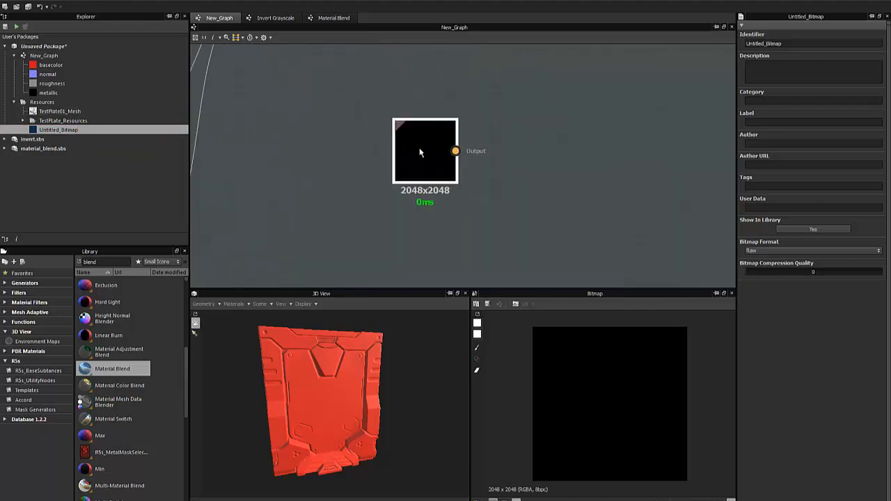
pyautogui.doubleClick(419, 147)
pyautogui.moveTo(419, 148); pyautogui.dragTo(398, 156)
# Try painting strokes on the black bitmap with the current Brush preset and undo them
pyautogui.click(477, 348)
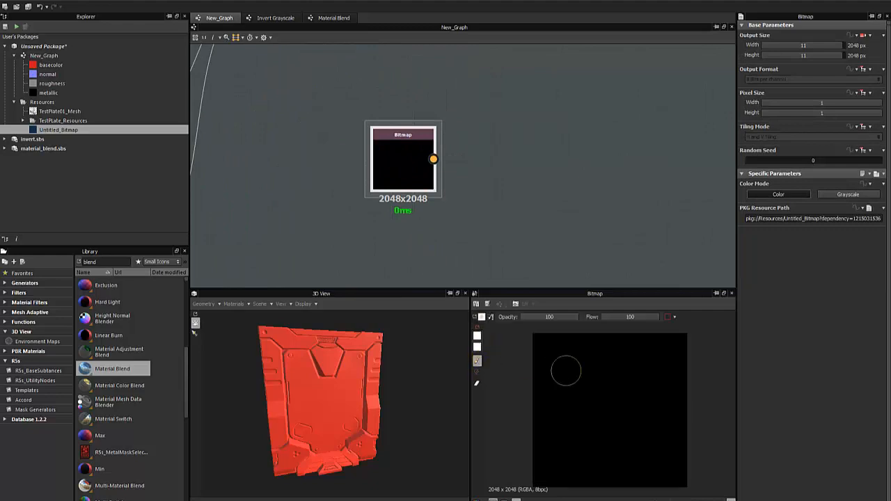
pyautogui.click(569, 360)
pyautogui.moveTo(533, 380)
pyautogui.mouseDown()
pyautogui.moveTo(551, 397)
pyautogui.moveTo(525, 412)
pyautogui.mouseUp()
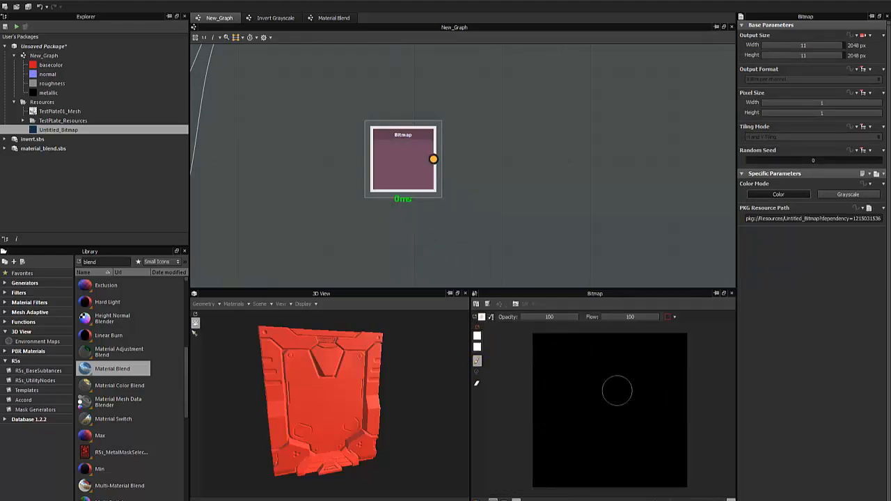
pyautogui.hotkey('ctrl', 'z')
# Choose the Artistic_5 preset in the Brush Editor and close the editor
pyautogui.click(490, 317)
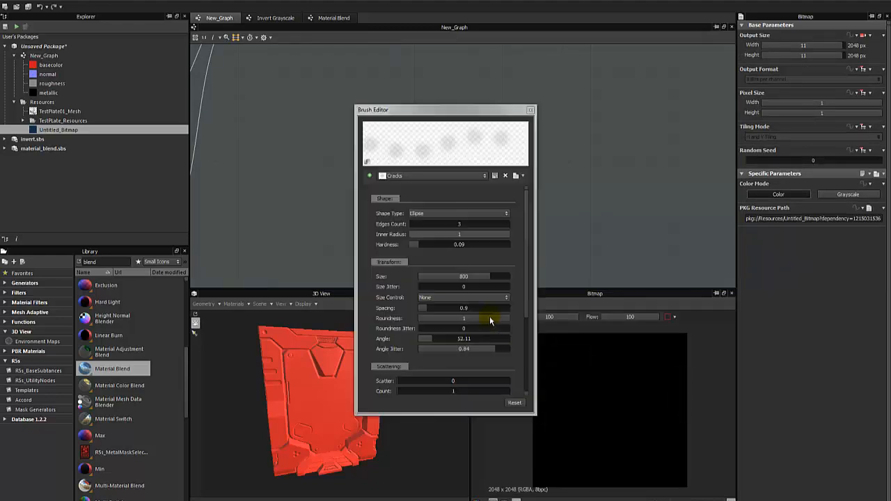
pyautogui.click(414, 177)
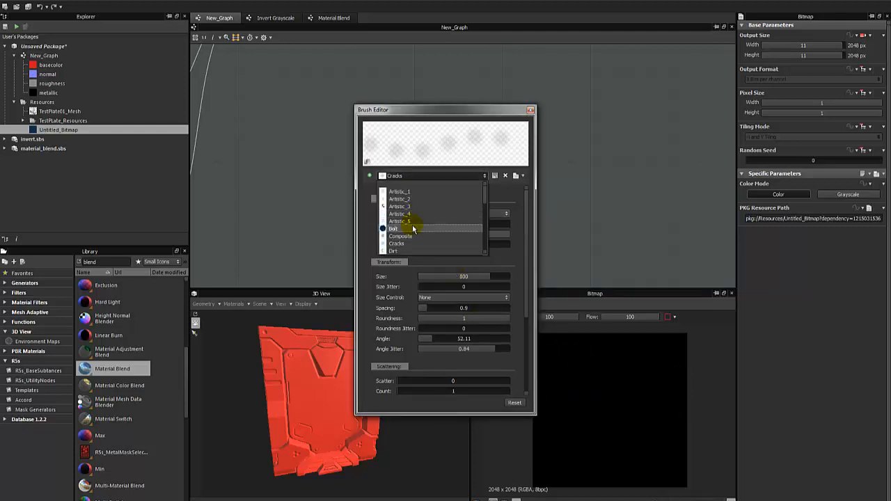
pyautogui.click(411, 221)
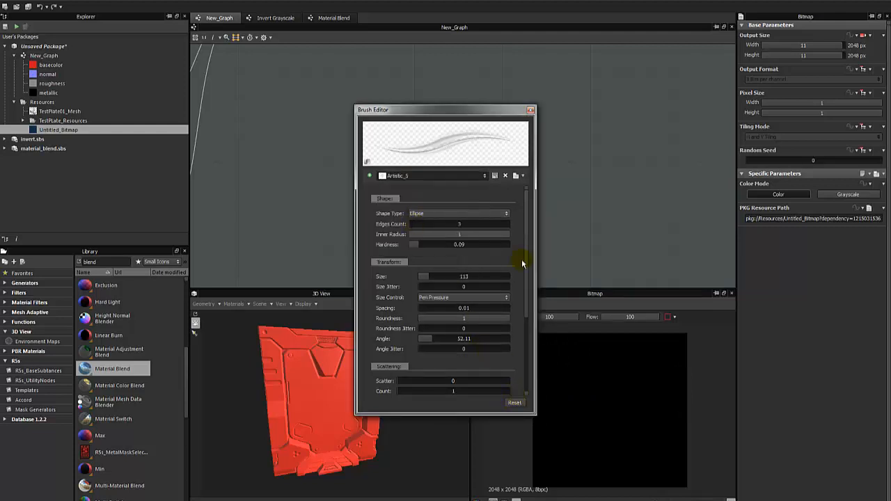
pyautogui.click(530, 110)
# Try painting white test strokes across the bitmap, including past its edges, and undo them all
pyautogui.moveTo(537, 423)
pyautogui.mouseDown()
pyautogui.moveTo(606, 374)
pyautogui.moveTo(635, 397)
pyautogui.mouseUp()
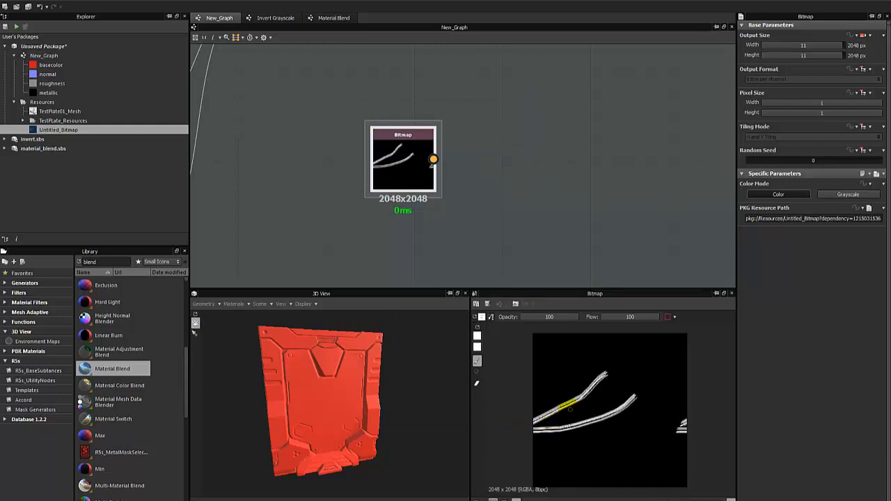
pyautogui.hotkey('ctrl', 'z')
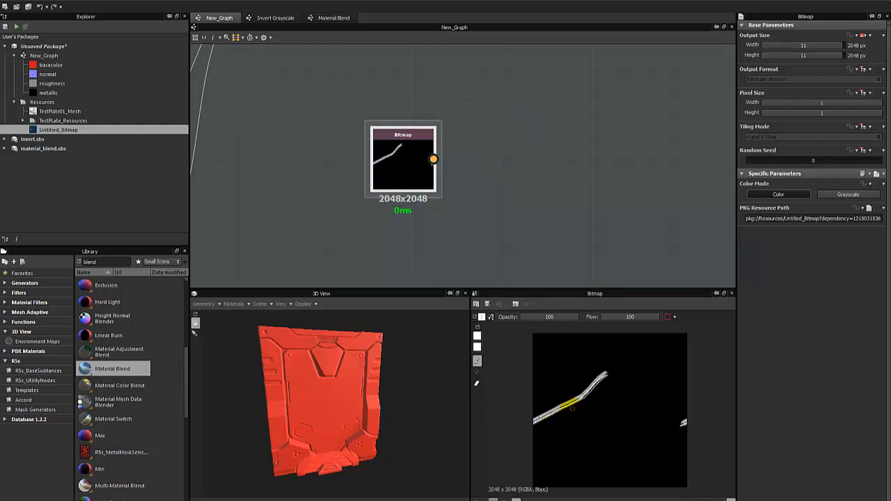
pyautogui.hotkey('ctrl', 'z')
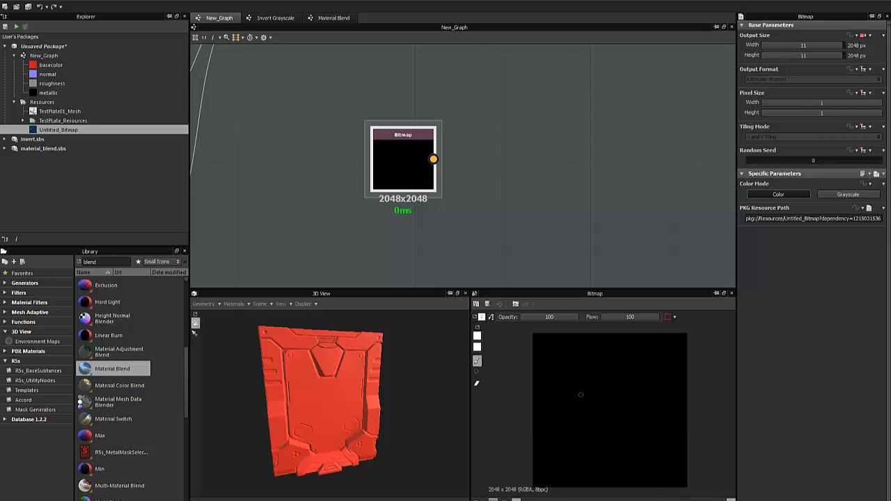
pyautogui.moveTo(581, 395)
pyautogui.mouseDown()
pyautogui.moveTo(521, 402)
pyautogui.moveTo(582, 338)
pyautogui.moveTo(712, 374)
pyautogui.moveTo(630, 440)
pyautogui.moveTo(488, 454)
pyautogui.mouseUp()
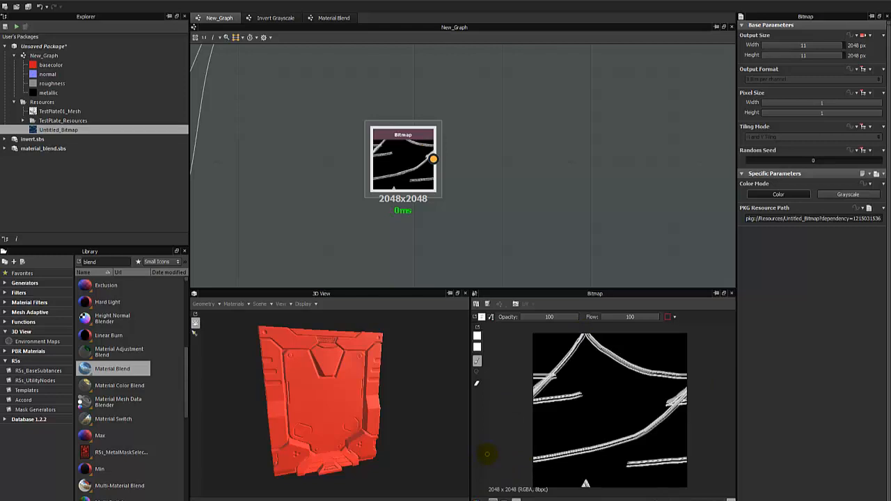
pyautogui.hotkey('ctrl', 'z')
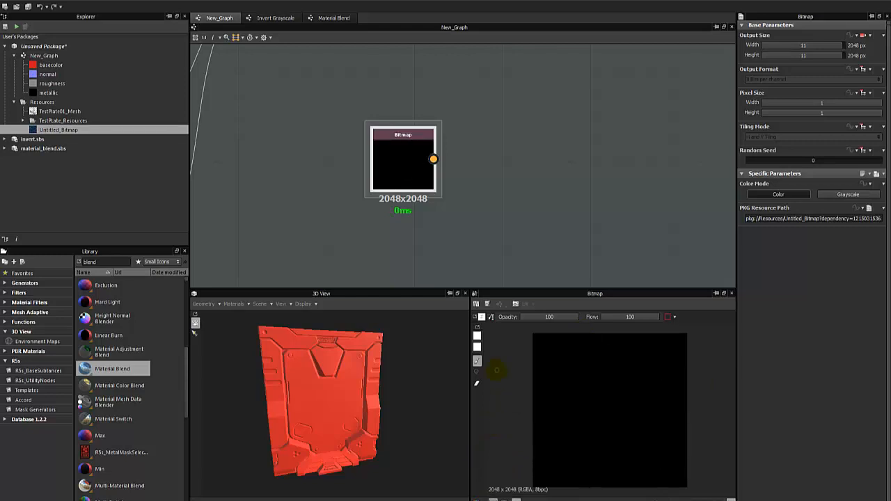
# Paint white strokes on the bitmap, make the second paint color red, and paint red strokes beside them
pyautogui.click(478, 348)
pyautogui.moveTo(507, 378)
pyautogui.mouseDown()
pyautogui.moveTo(559, 396)
pyautogui.moveTo(585, 359)
pyautogui.moveTo(582, 408)
pyautogui.moveTo(609, 425)
pyautogui.mouseUp()
pyautogui.click(723, 349)
pyautogui.press('x')
pyautogui.moveTo(614, 376)
pyautogui.mouseDown()
pyautogui.moveTo(604, 392)
pyautogui.moveTo(653, 478)
pyautogui.moveTo(652, 386)
pyautogui.moveTo(561, 439)
pyautogui.mouseUp()
pyautogui.hotkey('ctrl', 'z')
pyautogui.hotkey('ctrl', 'y')
pyautogui.press('x')
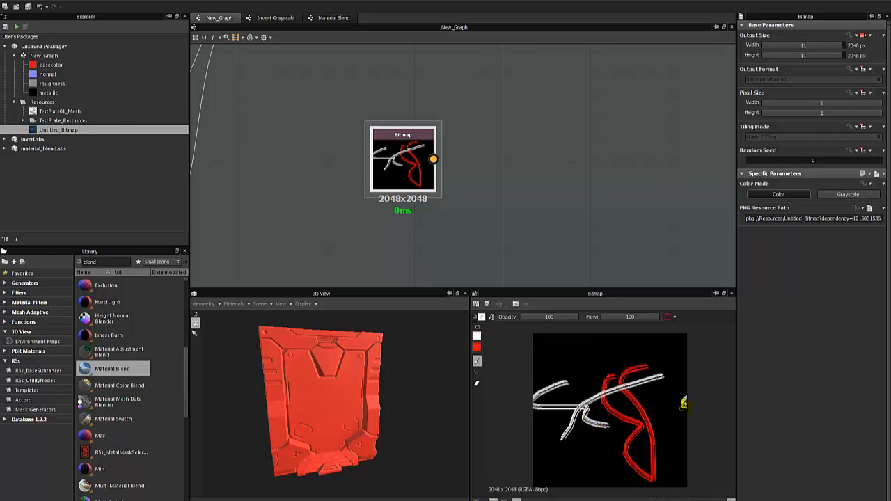
# Work over the white and red strokes with the Eraser and the stamp tool to try both out
pyautogui.click(477, 382)
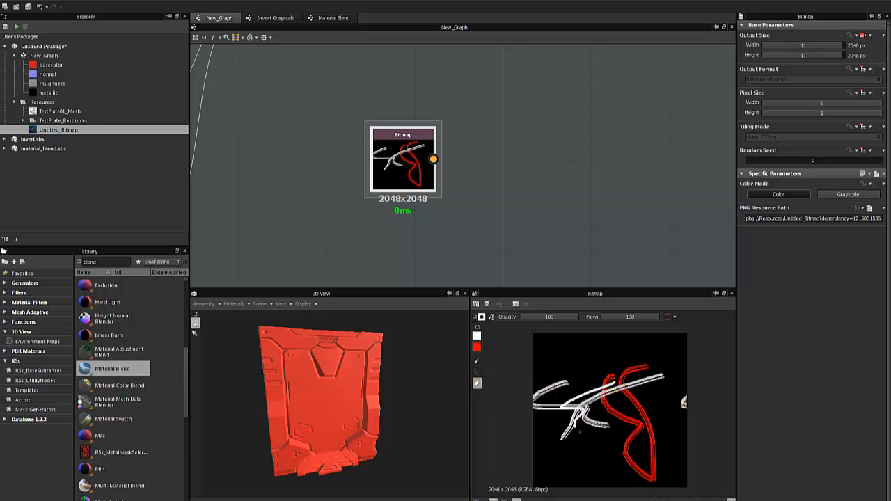
pyautogui.click(477, 362)
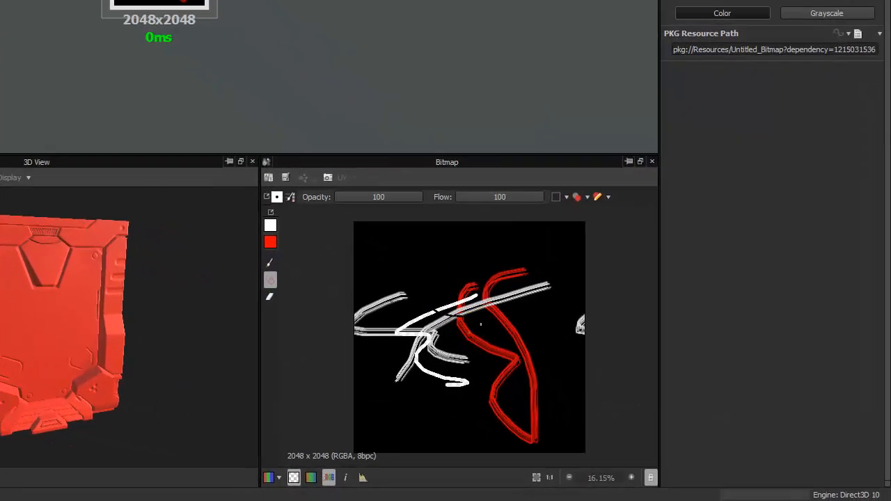
pyautogui.moveTo(481, 324)
pyautogui.mouseDown()
pyautogui.moveTo(427, 354)
pyautogui.moveTo(483, 327)
pyautogui.moveTo(503, 376)
pyautogui.mouseUp()
pyautogui.click(270, 280)
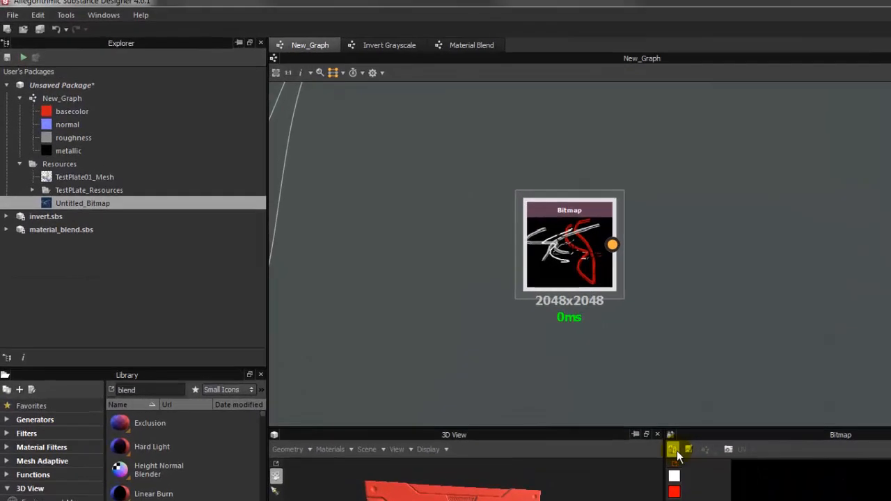
# Open and dismiss the Load Background Image dialog, and delete the Bitmap node from the graph
pyautogui.click(501, 324)
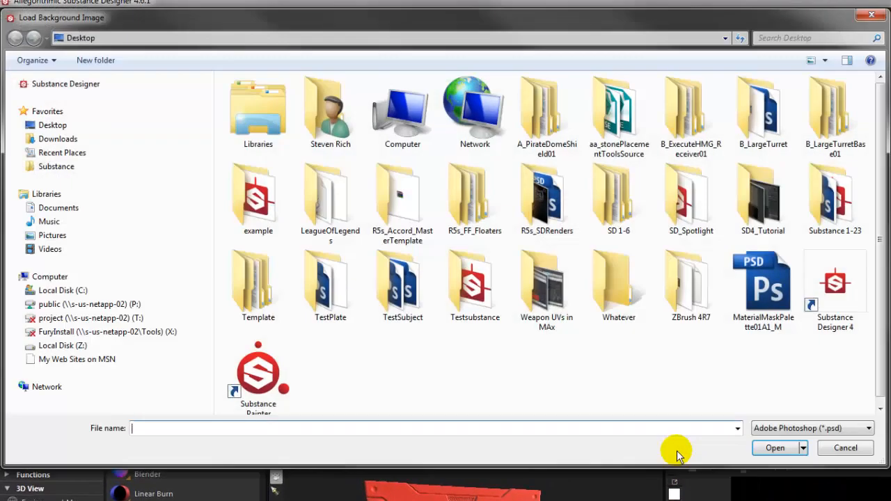
pyautogui.click(774, 448)
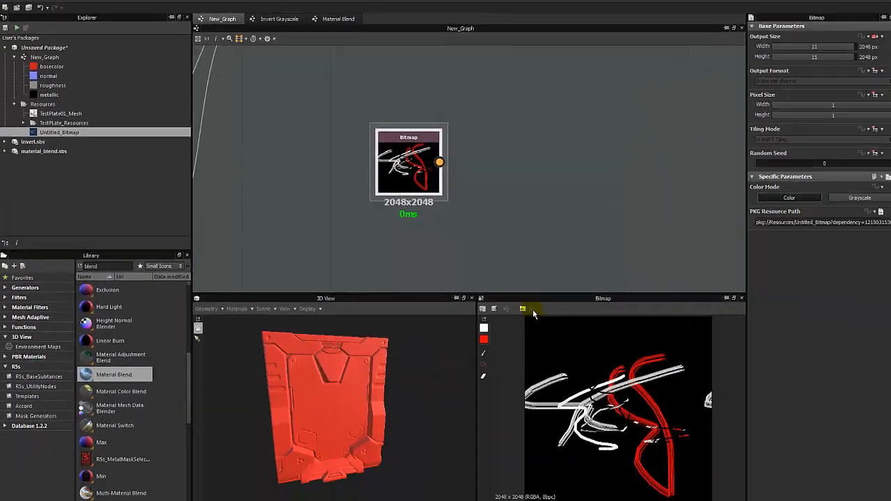
pyautogui.scroll(-3, 418, 201)
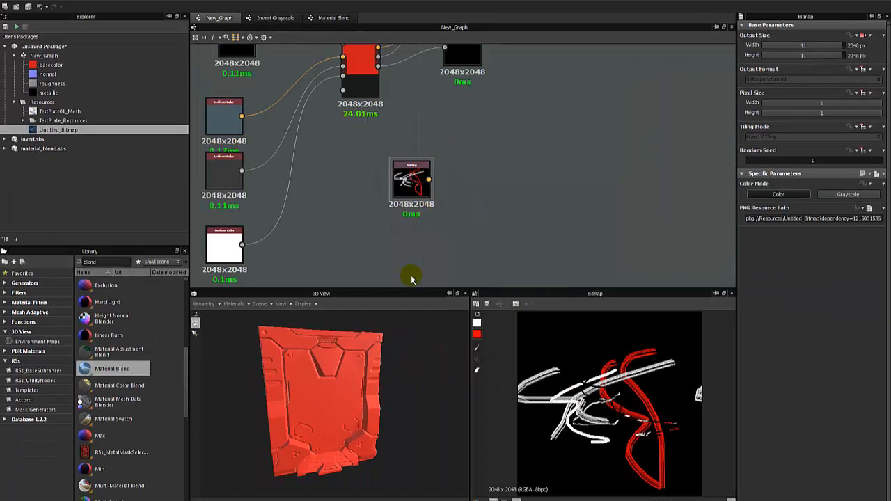
pyautogui.scroll(-2, 421, 200)
pyautogui.click(422, 200)
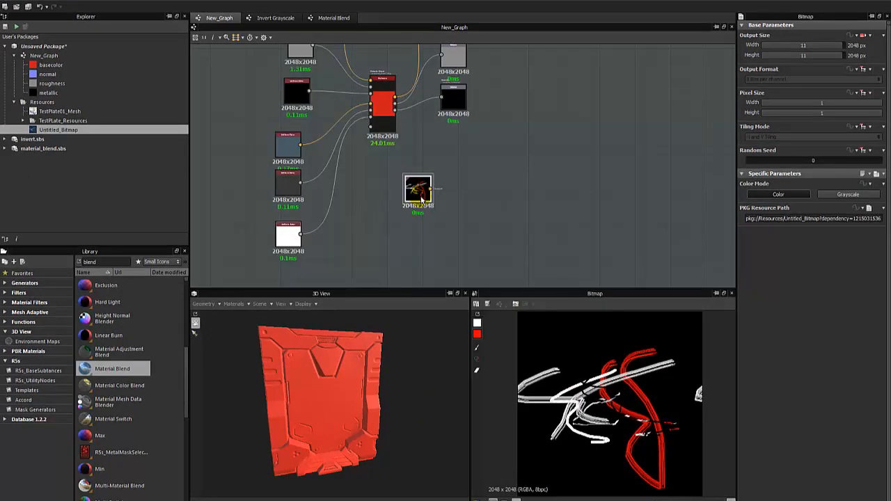
pyautogui.press('Delete')
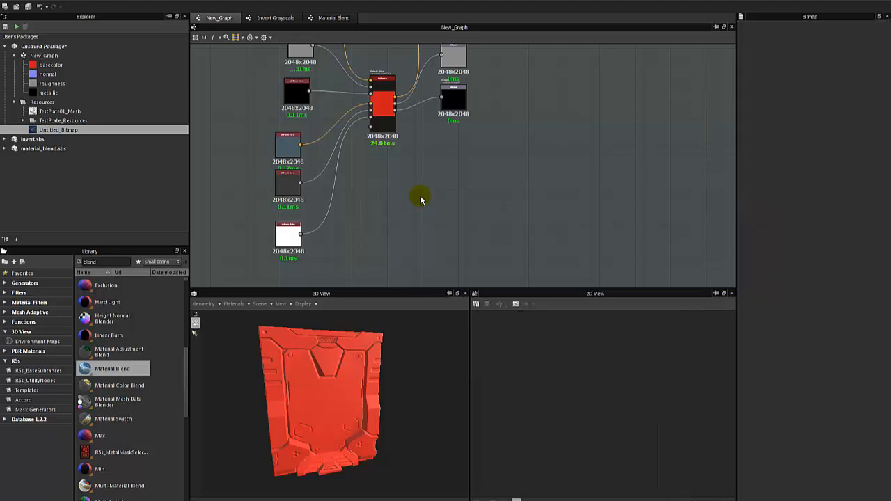
# Add an SVG node from a new resource below the Material Blend node and adjust its position slightly
pyautogui.rightClick(417, 199)
pyautogui.moveTo(460, 345)
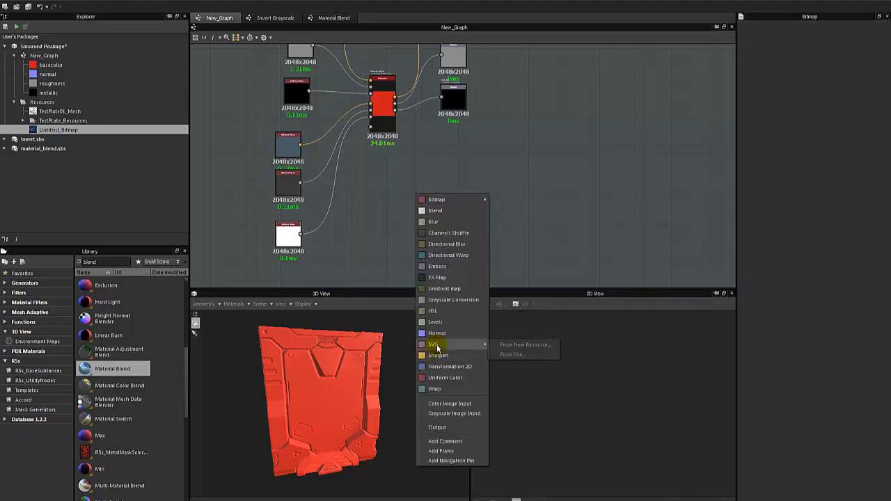
pyautogui.click(515, 345)
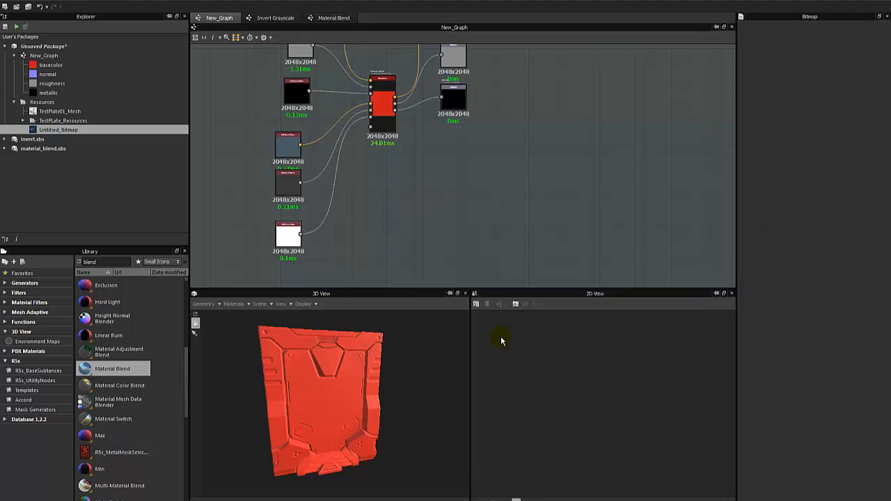
pyautogui.click(501, 297)
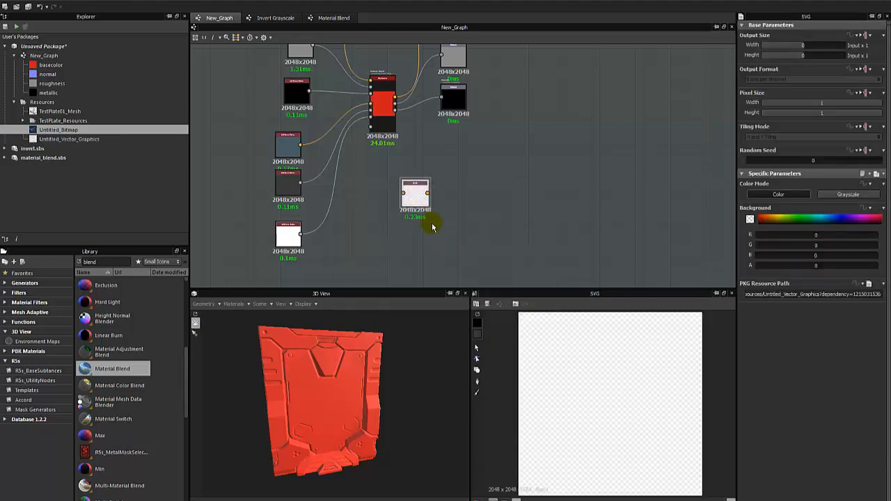
pyautogui.click(415, 198)
pyautogui.moveTo(416, 199); pyautogui.dragTo(423, 200)
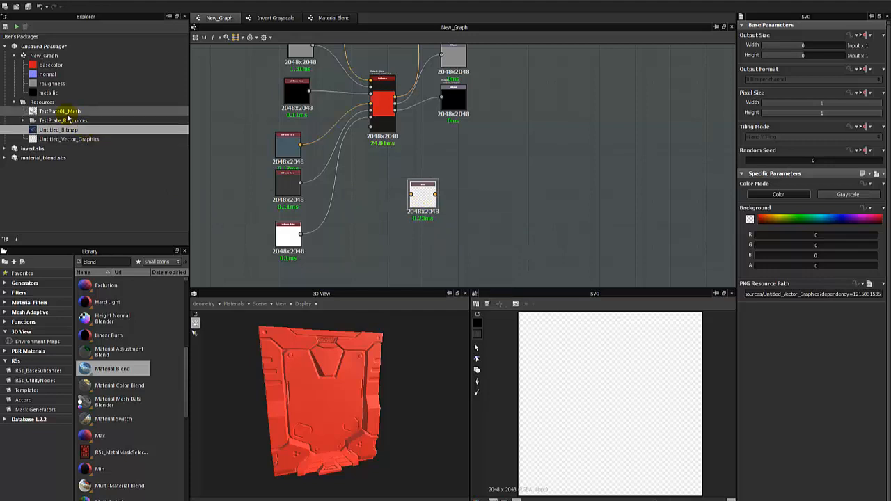
# Try to bring TestPlate01_Mesh into the SVG canvas, and draw a large test shape there and delete it
pyautogui.moveTo(66, 111); pyautogui.dragTo(612, 445)
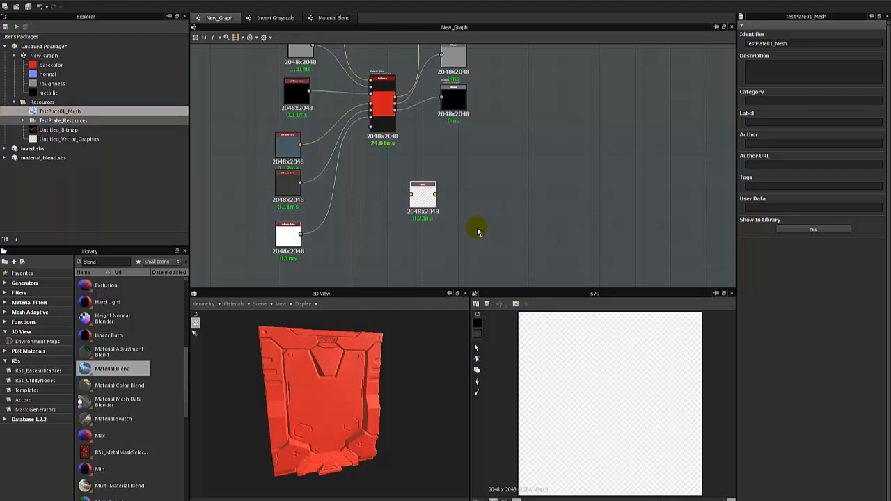
pyautogui.scroll(2, 455, 233)
pyautogui.click(477, 373)
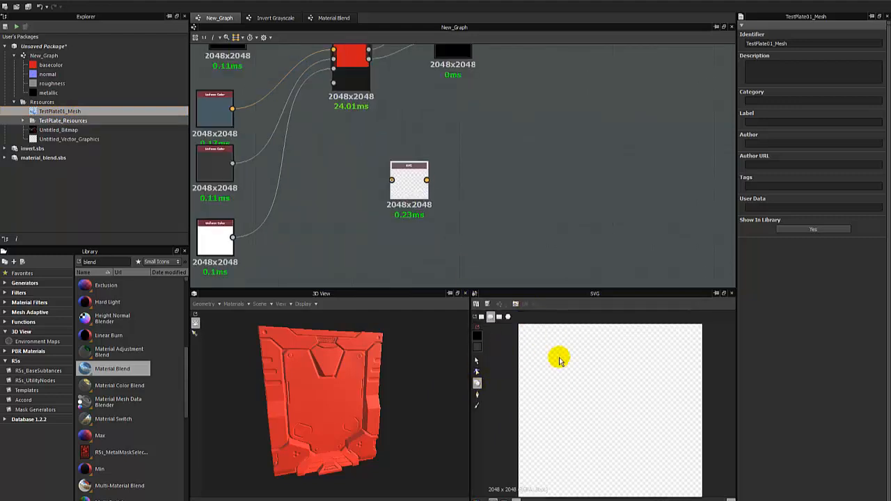
pyautogui.moveTo(546, 348); pyautogui.dragTo(642, 443)
pyautogui.press('Delete')
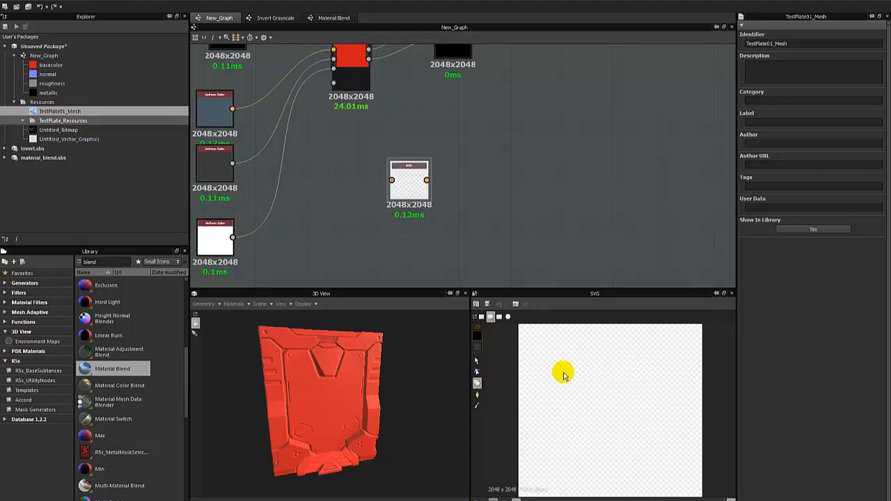
pyautogui.moveTo(360, 174); pyautogui.dragTo(389, 201, button='middle')
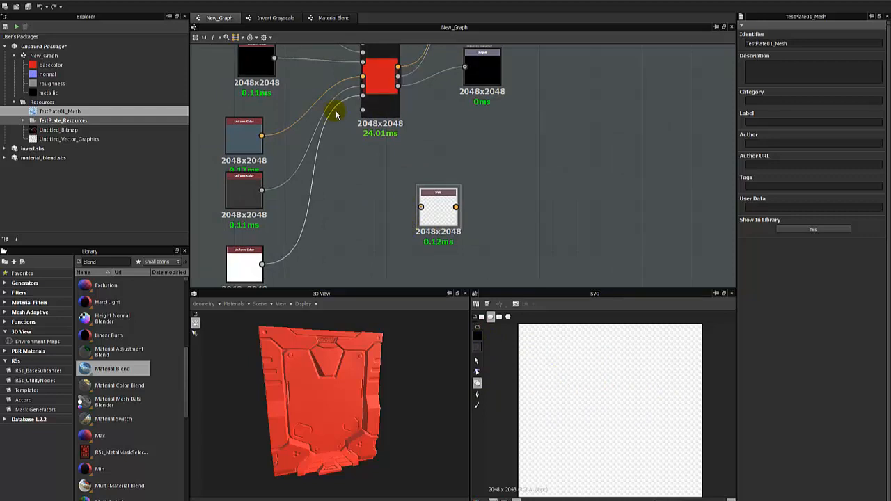
# Set the SVG node's background to opaque white, with R, G, B and A all at 255
pyautogui.click(430, 209)
pyautogui.click(527, 379)
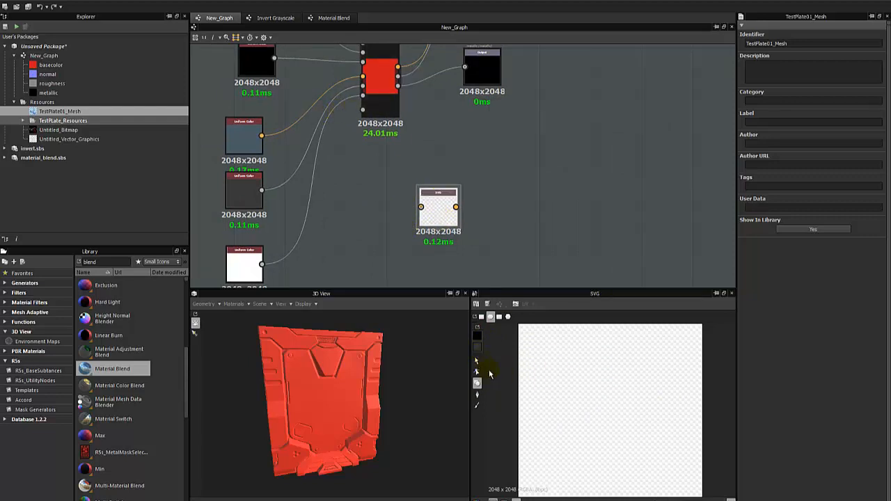
pyautogui.click(547, 391)
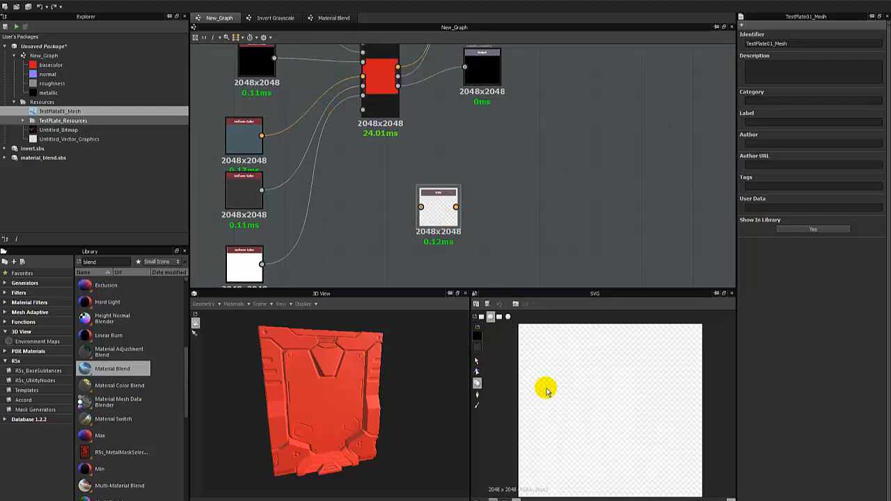
pyautogui.click(436, 207)
pyautogui.click(750, 221)
pyautogui.moveTo(528, 236); pyautogui.dragTo(497, 199)
pyautogui.click(726, 198)
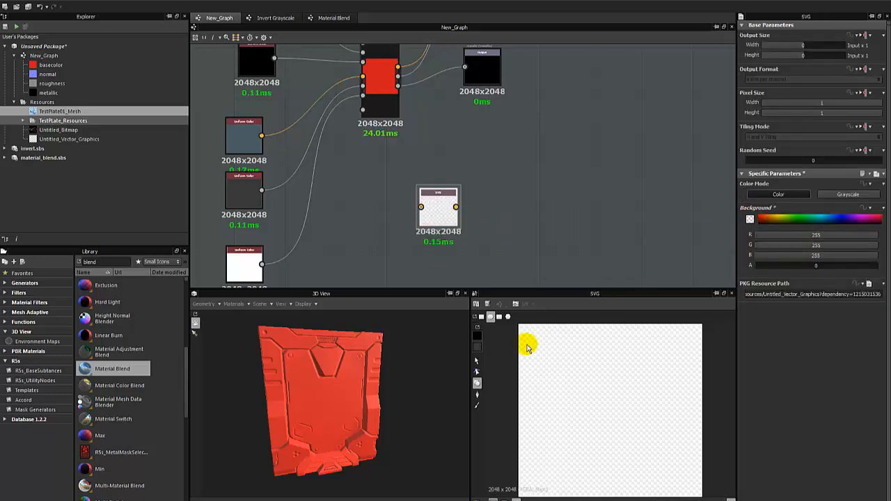
pyautogui.moveTo(762, 265); pyautogui.dragTo(878, 265)
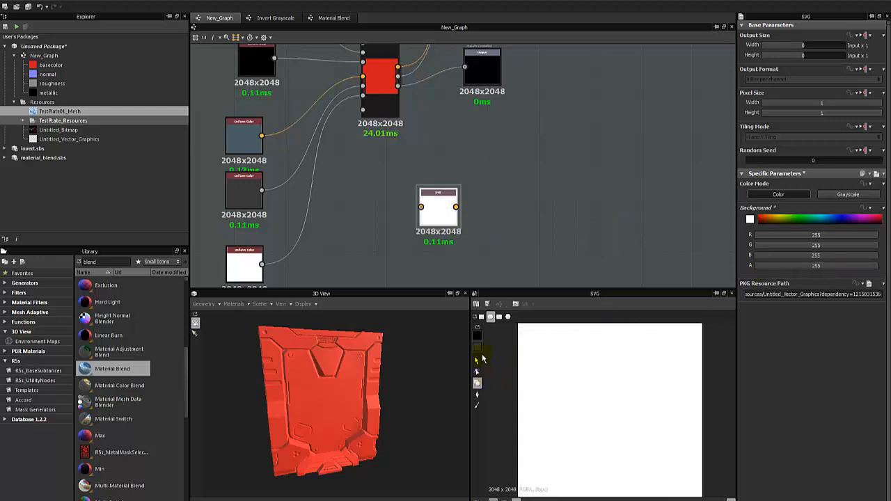
# Draw a large black circle on the SVG canvas, feed the SVG node into the Material Blend mask input and inspect the plate
pyautogui.moveTo(576, 365); pyautogui.dragTo(676, 462)
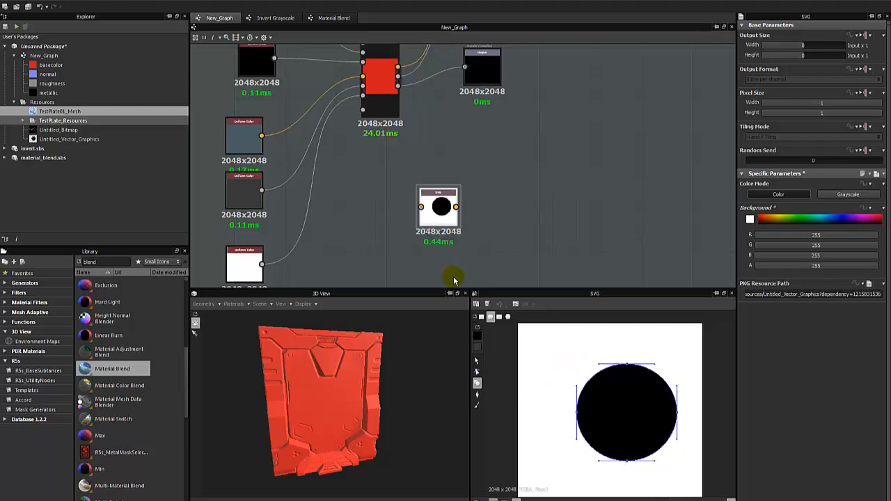
pyautogui.moveTo(443, 205); pyautogui.dragTo(360, 109)
pyautogui.moveTo(418, 129); pyautogui.dragTo(408, 205, button='middle')
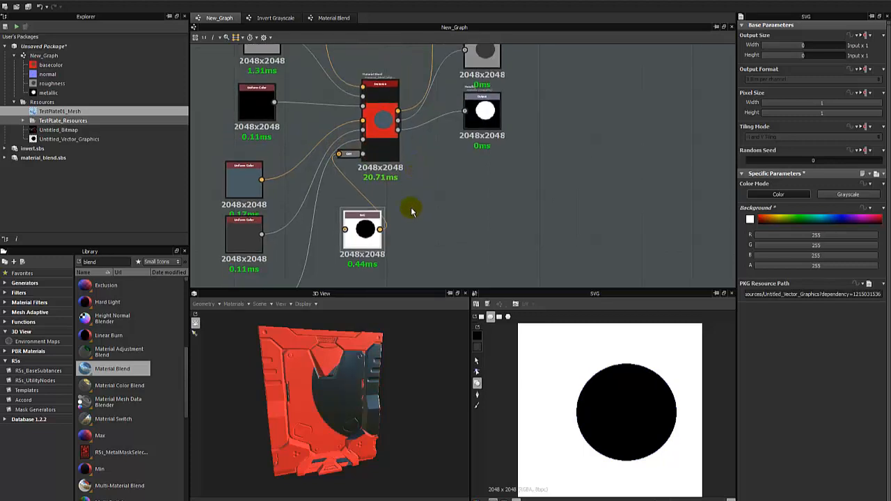
pyautogui.scroll(4, 378, 393)
pyautogui.moveTo(370, 394); pyautogui.dragTo(344, 390)
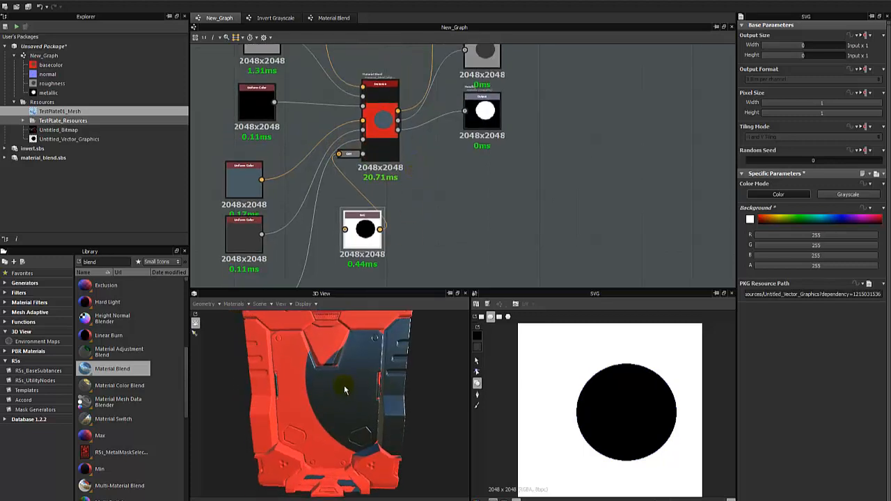
pyautogui.scroll(1, 348, 388)
pyautogui.scroll(1, 313, 396)
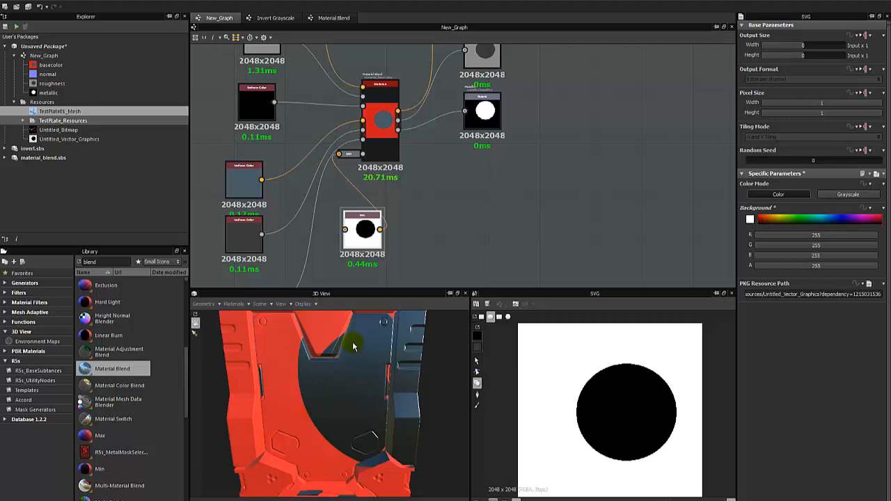
pyautogui.scroll(-3, 484, 183)
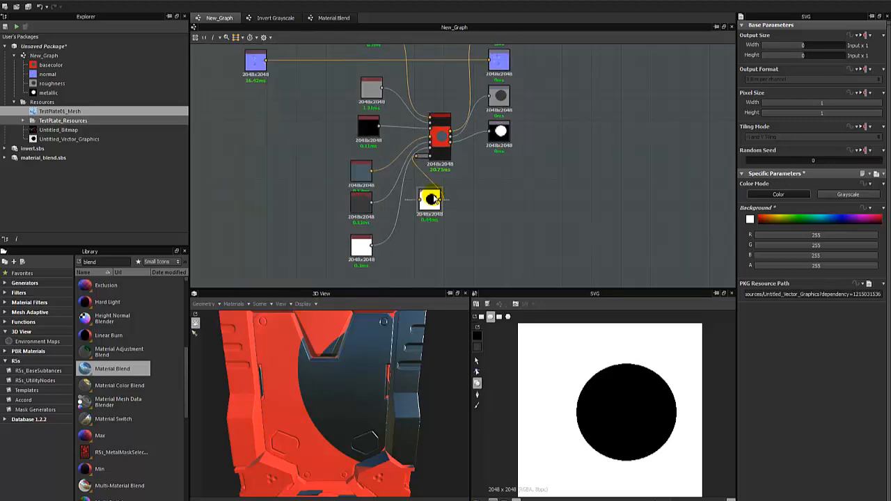
# Preview the Material Blend output, and delete the circle SVG node and the leftover conversion node at the mask input
pyautogui.click(427, 223)
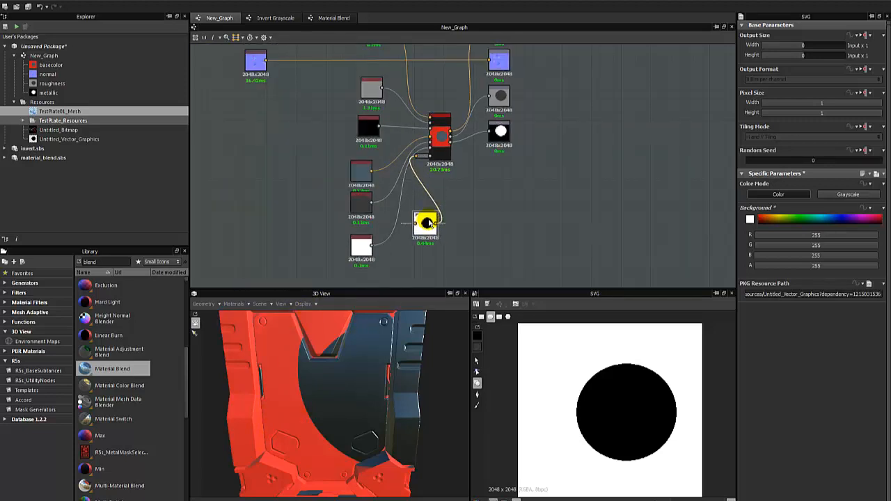
pyautogui.doubleClick(440, 153)
pyautogui.click(481, 204)
pyautogui.doubleClick(426, 223)
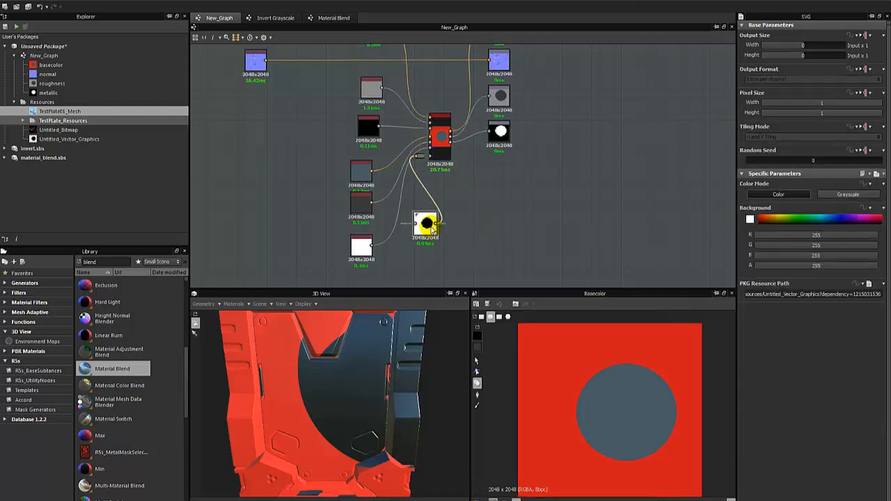
pyautogui.press('Delete')
pyautogui.doubleClick(435, 152)
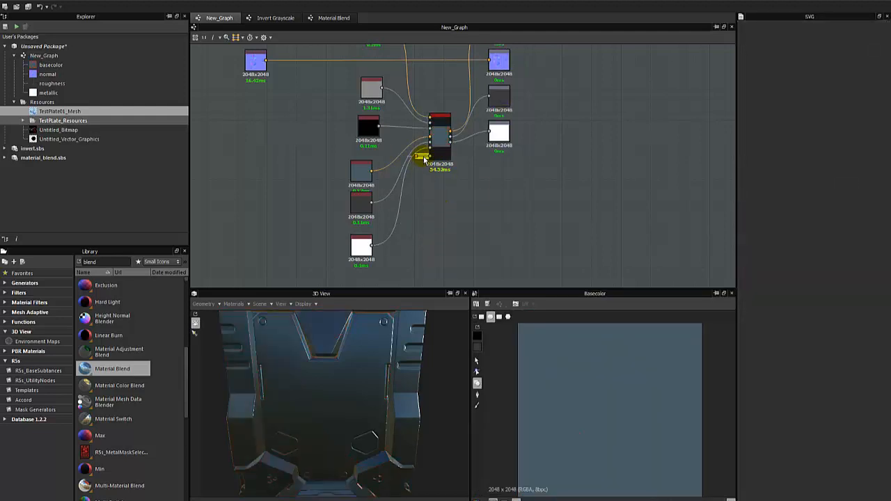
# Add an SVG node from a new 2048 x 2048 px resource and place it below the Material Blend node
pyautogui.rightClick(454, 232)
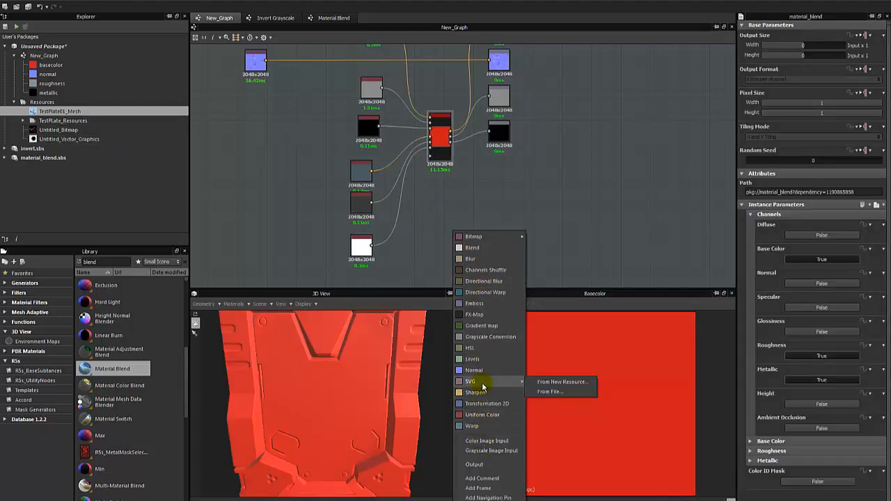
pyautogui.click(561, 383)
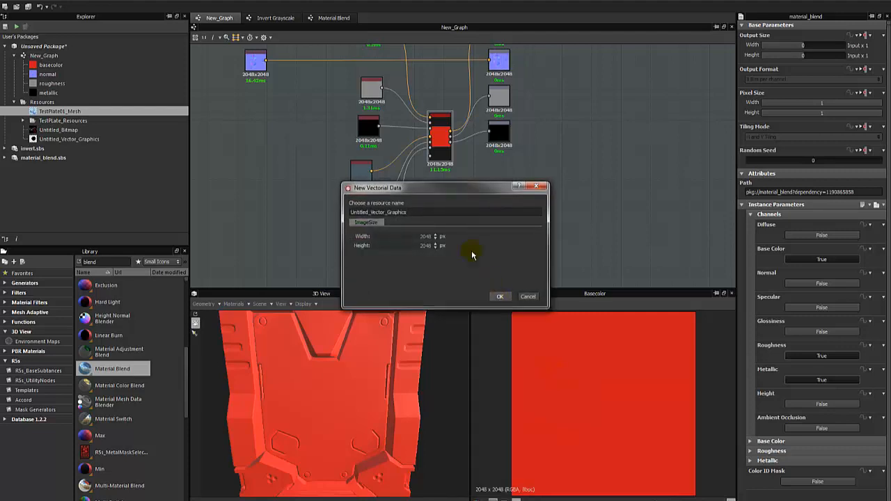
pyautogui.press('Return')
pyautogui.scroll(2, 453, 230)
pyautogui.moveTo(456, 237); pyautogui.dragTo(418, 207)
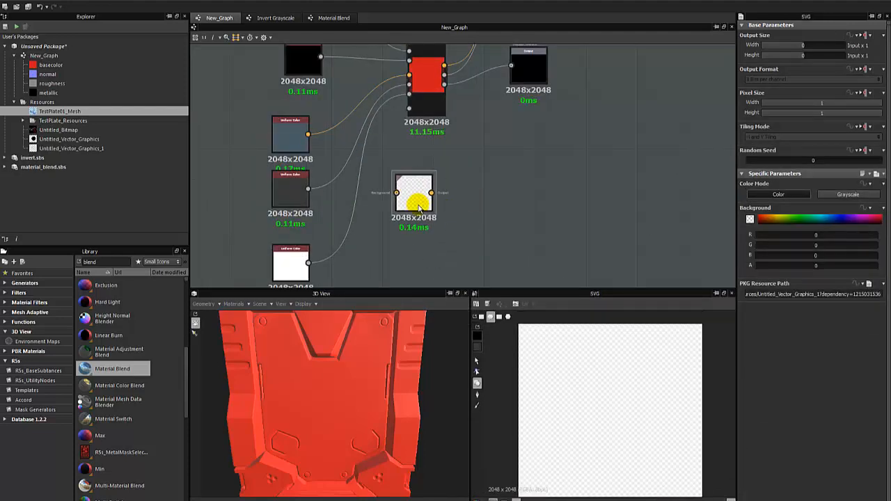
# Connect the normal map node to the new SVG node's Background input as a drawing guide
pyautogui.scroll(-3, 424, 223)
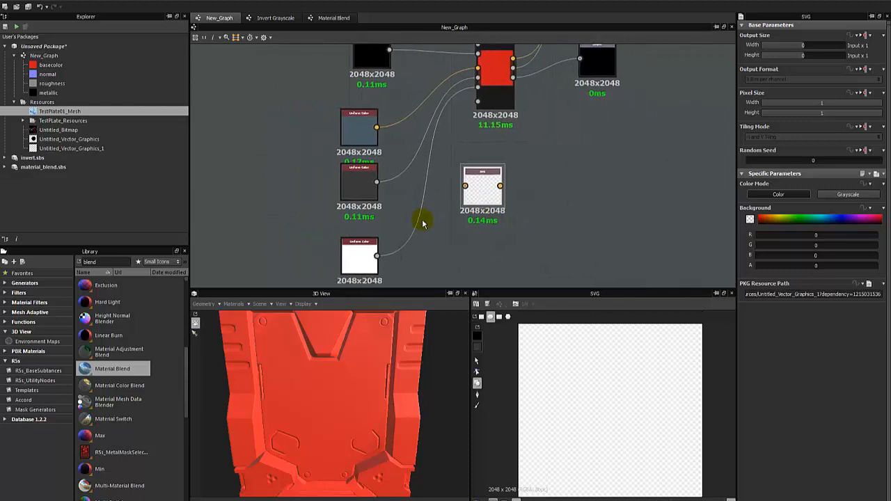
pyautogui.scroll(-2, 463, 197)
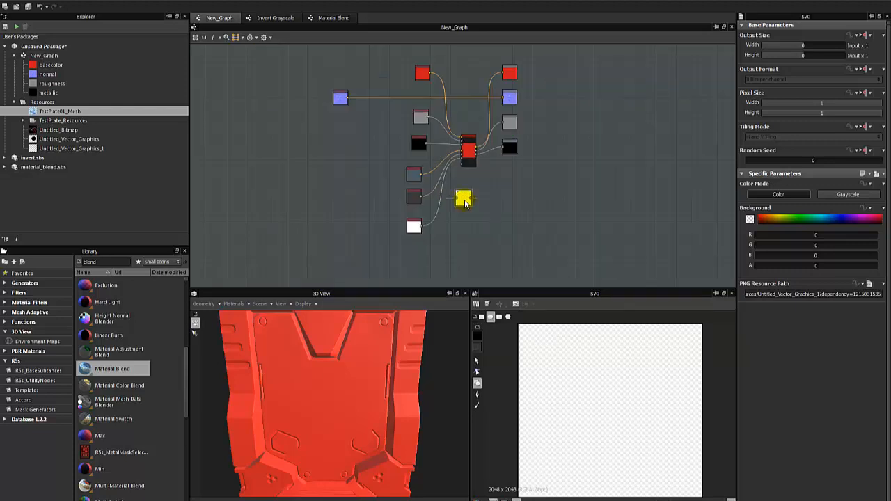
pyautogui.moveTo(463, 197); pyautogui.dragTo(388, 134)
pyautogui.moveTo(351, 102); pyautogui.dragTo(399, 151)
pyautogui.moveTo(420, 180); pyautogui.dragTo(476, 223)
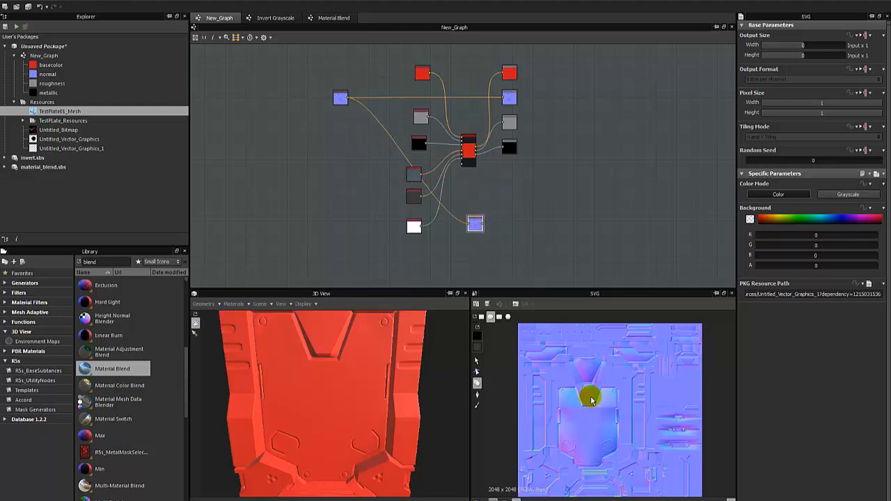
# Trace the outline of the central plate panel, including its V-shaped notch, as a closed black path with the Path tool
pyautogui.scroll(3, 591, 394)
pyautogui.scroll(2, 571, 417)
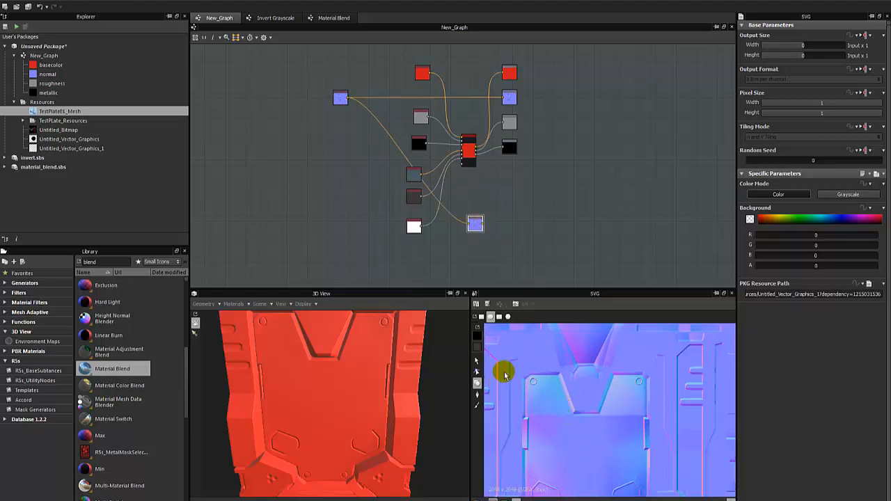
pyautogui.click(478, 394)
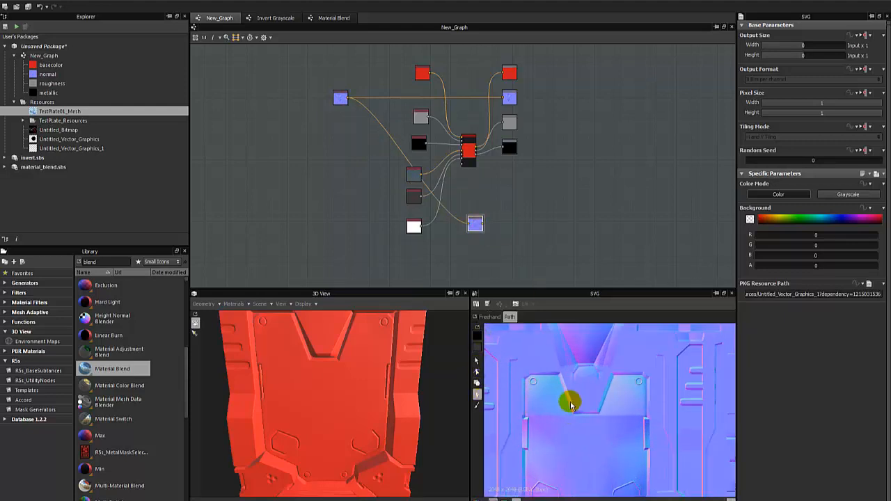
pyautogui.scroll(-3, 569, 401)
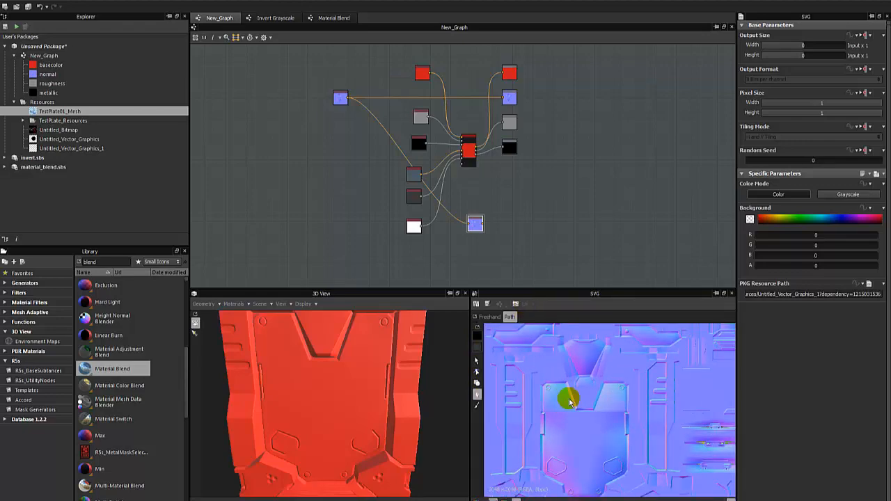
pyautogui.scroll(-2, 562, 398)
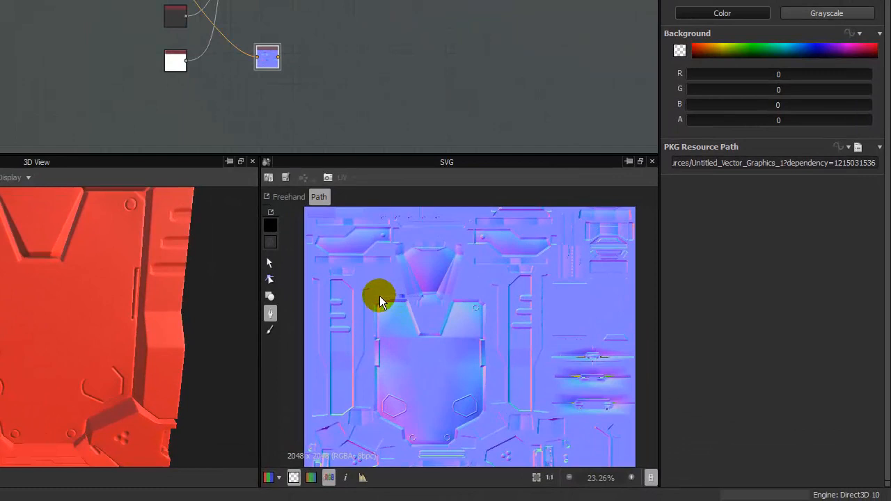
pyautogui.click(403, 296)
pyautogui.click(372, 412)
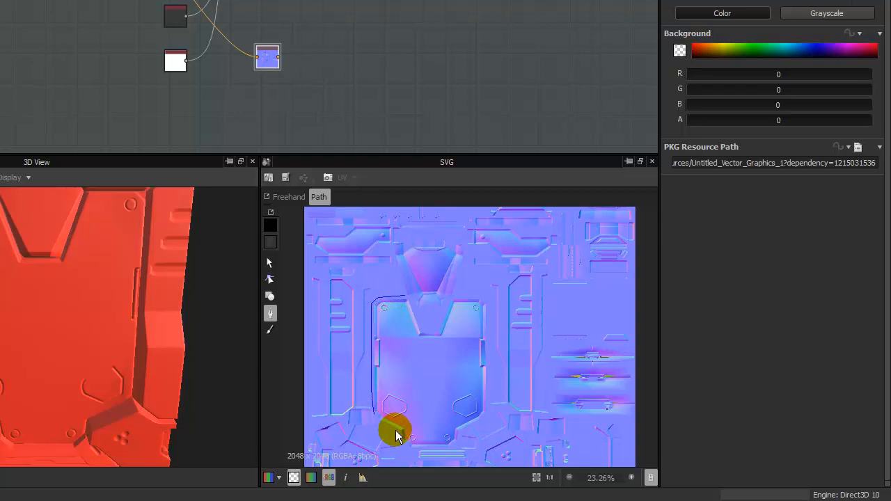
pyautogui.click(451, 444)
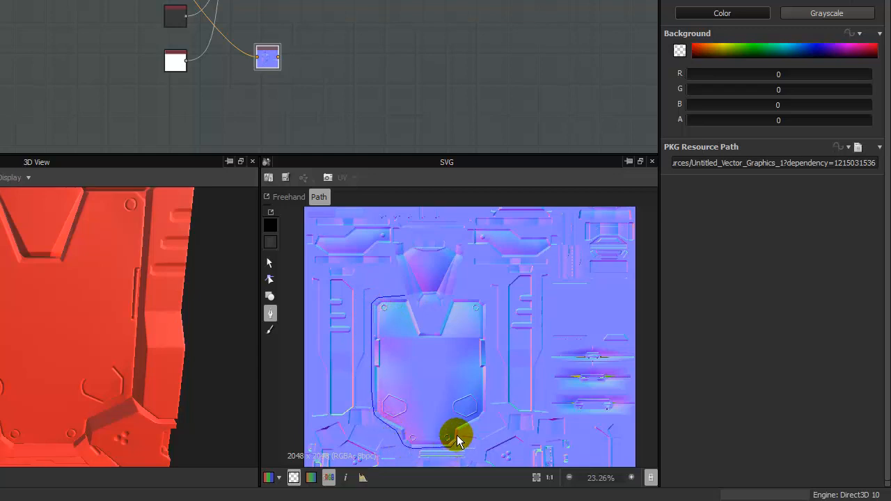
pyautogui.click(482, 412)
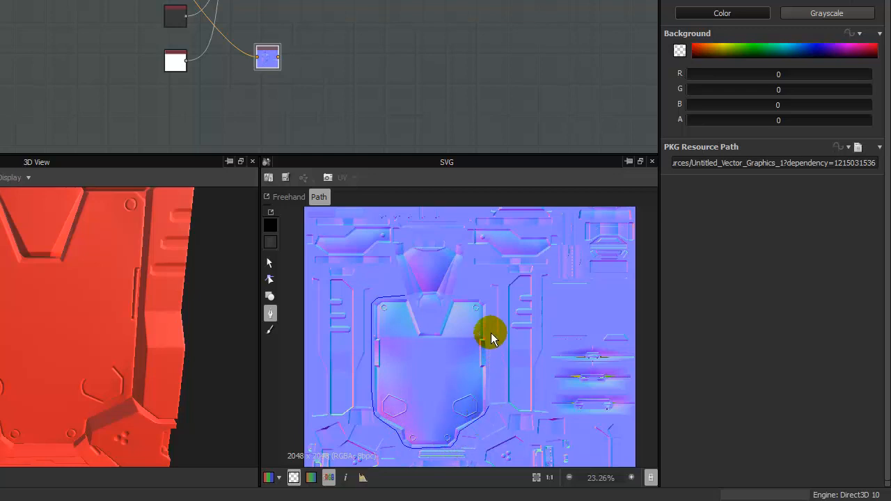
pyautogui.click(482, 304)
pyautogui.click(450, 299)
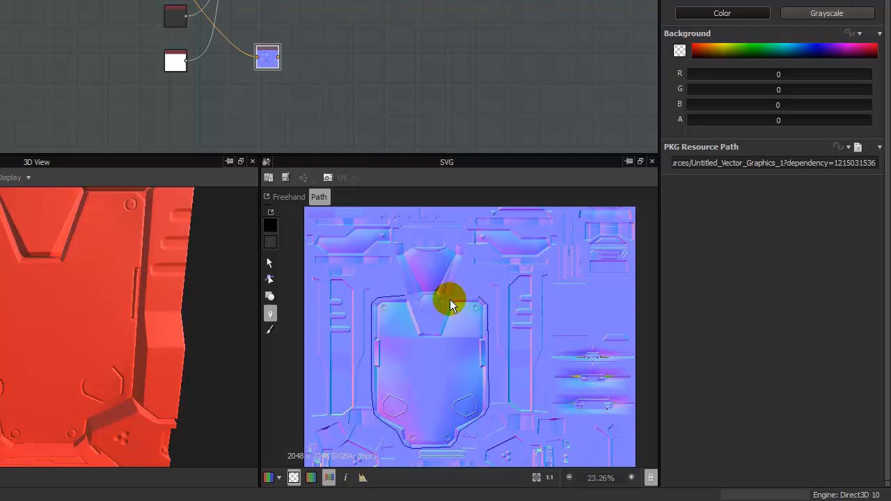
pyautogui.click(439, 328)
pyautogui.click(422, 328)
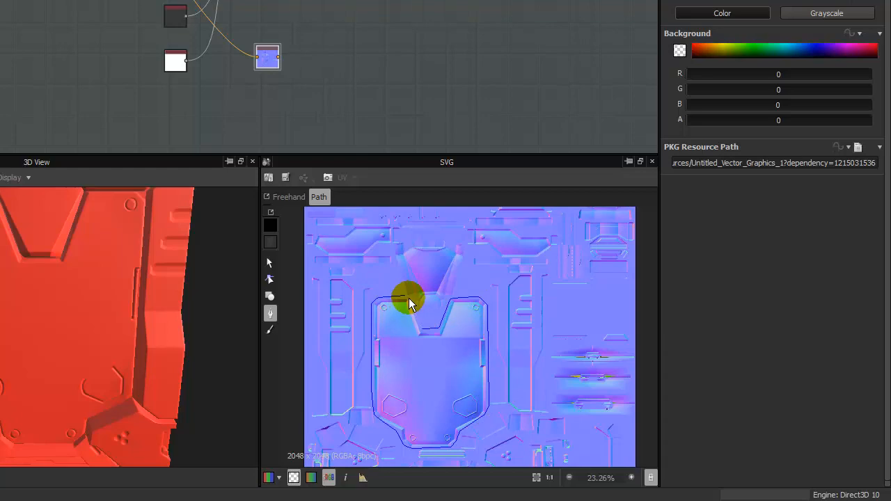
pyautogui.click(407, 297)
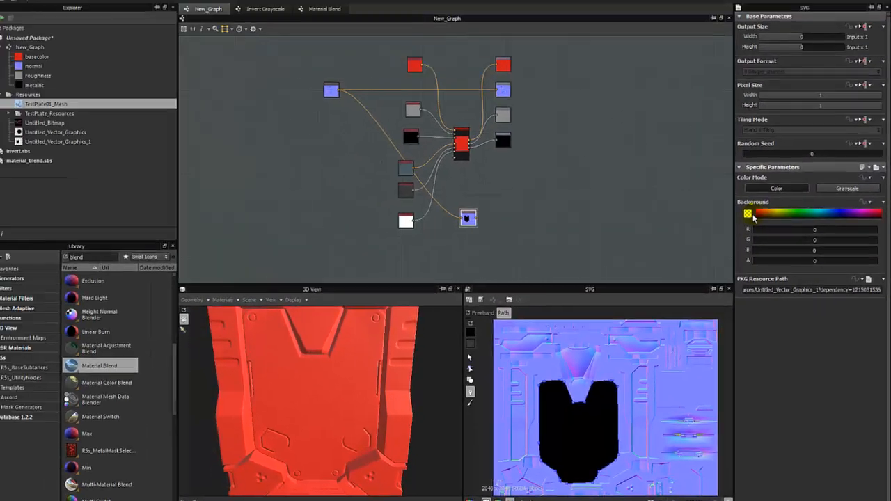
# Set the SVG node's background to opaque white, with all channels at 255, and disconnect the normal map from it
pyautogui.click(680, 50)
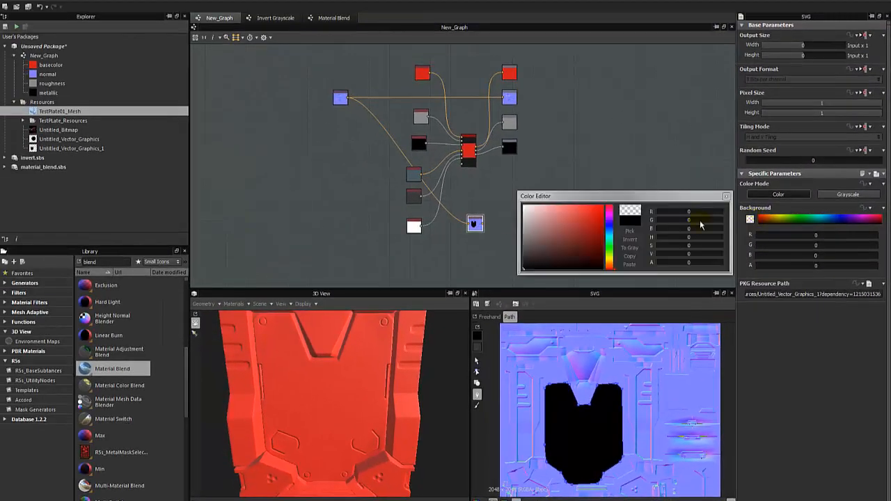
pyautogui.moveTo(534, 215); pyautogui.dragTo(514, 188)
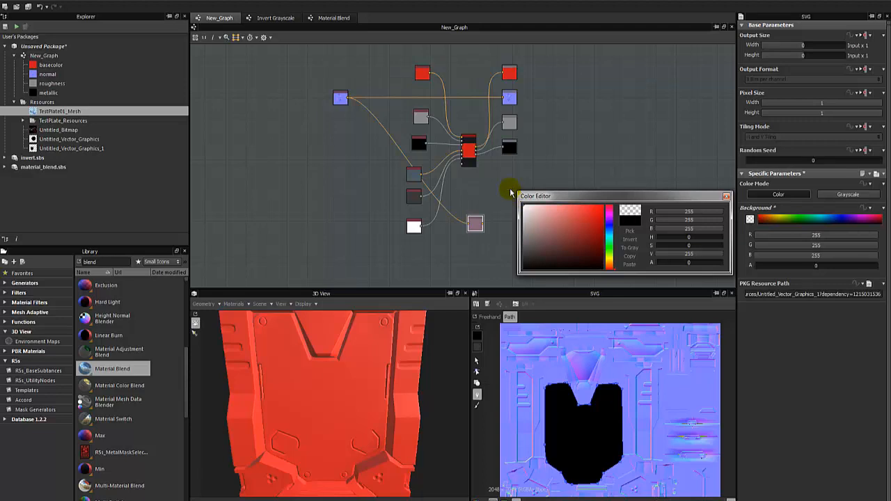
pyautogui.click(727, 198)
pyautogui.moveTo(771, 265); pyautogui.dragTo(888, 267)
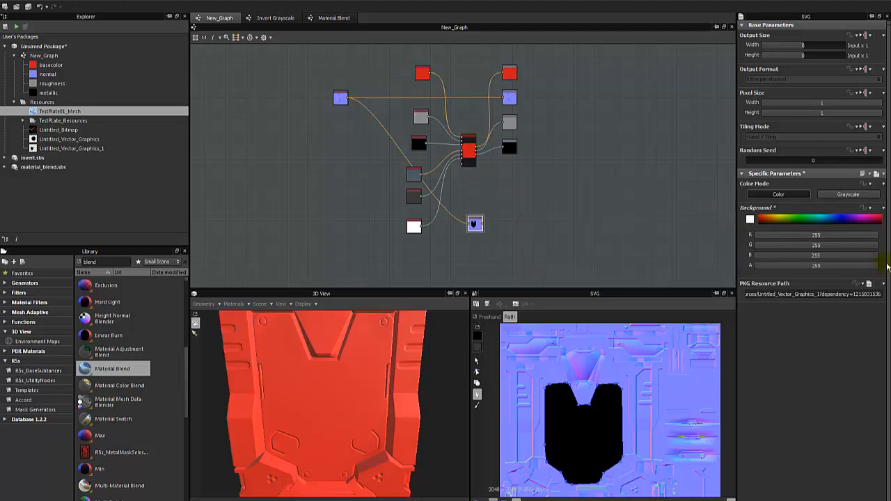
pyautogui.click(393, 122)
pyautogui.press('Delete')
# Move the SVG node closer to the Material Blend node, connect it to the mask input and inspect the blended plate
pyautogui.moveTo(475, 224); pyautogui.dragTo(457, 204)
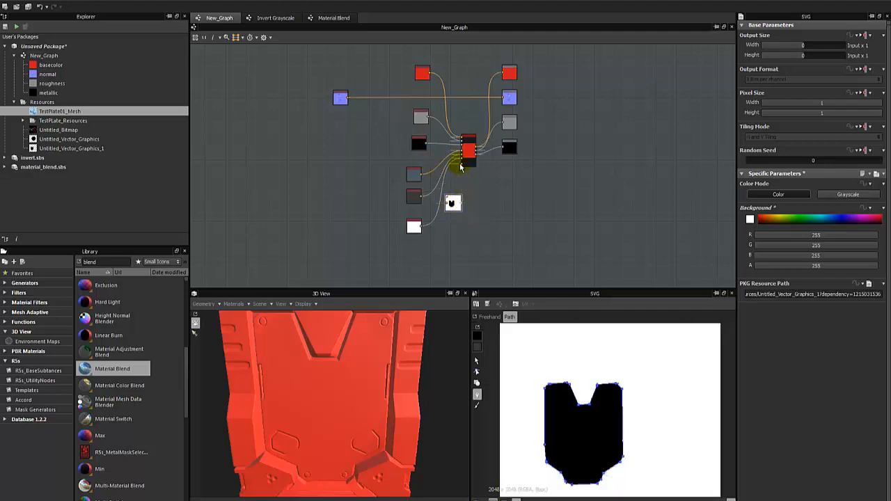
pyautogui.doubleClick(468, 149)
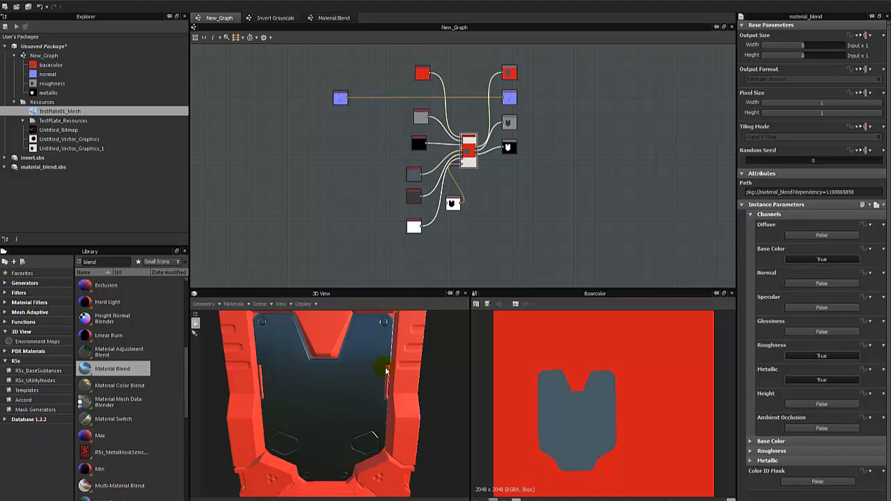
pyautogui.scroll(-3, 386, 371)
pyautogui.moveTo(362, 414); pyautogui.dragTo(363, 404)
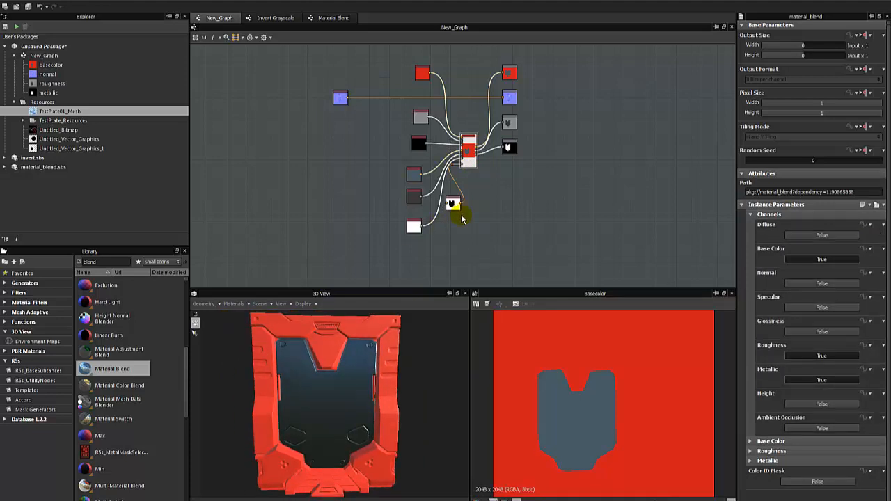
pyautogui.scroll(3, 460, 213)
pyautogui.click(482, 185)
pyautogui.moveTo(475, 108)
pyautogui.mouseDown()
pyautogui.moveTo(477, 141)
pyautogui.moveTo(478, 114)
pyautogui.mouseUp()
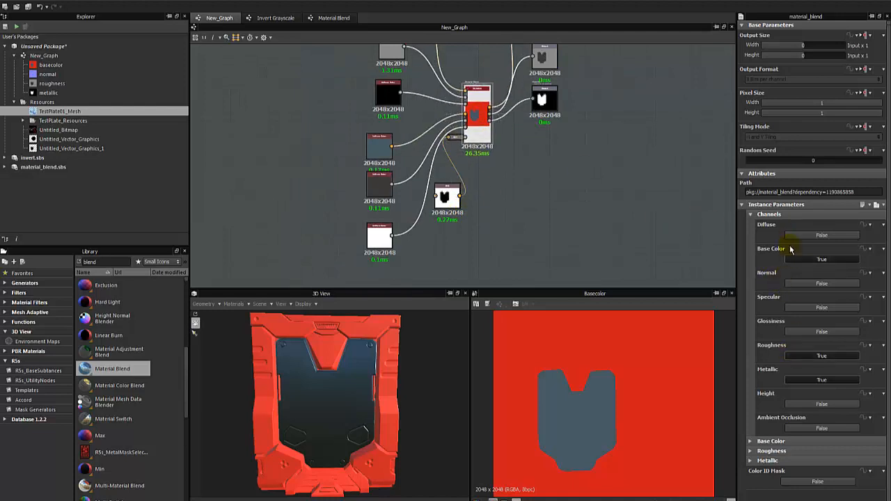
# Examine the internal node network of the Material Blend graph, then return to New_Graph
pyautogui.click(326, 17)
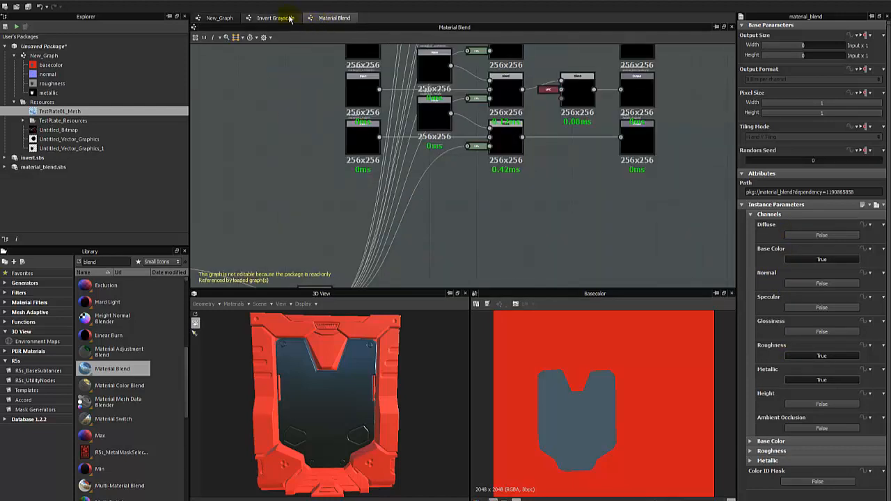
pyautogui.scroll(-8, 402, 160)
pyautogui.moveTo(420, 154); pyautogui.dragTo(428, 187, button='middle')
pyautogui.scroll(1, 427, 186)
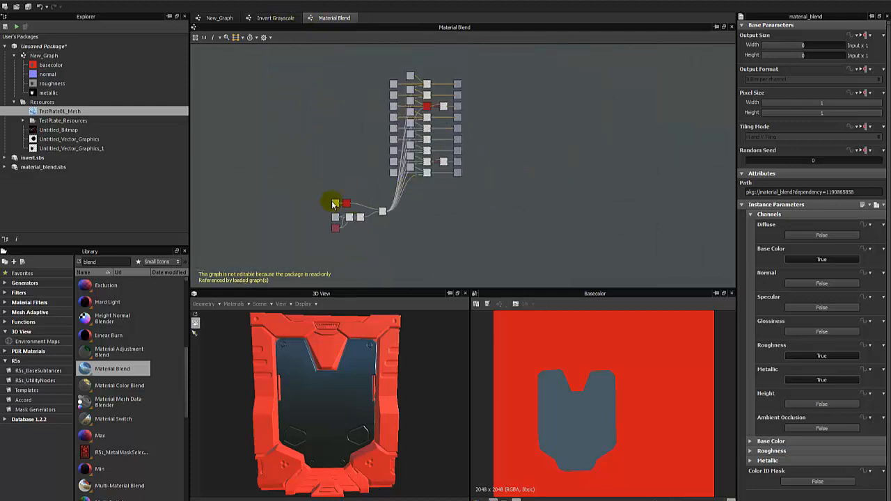
pyautogui.click(211, 18)
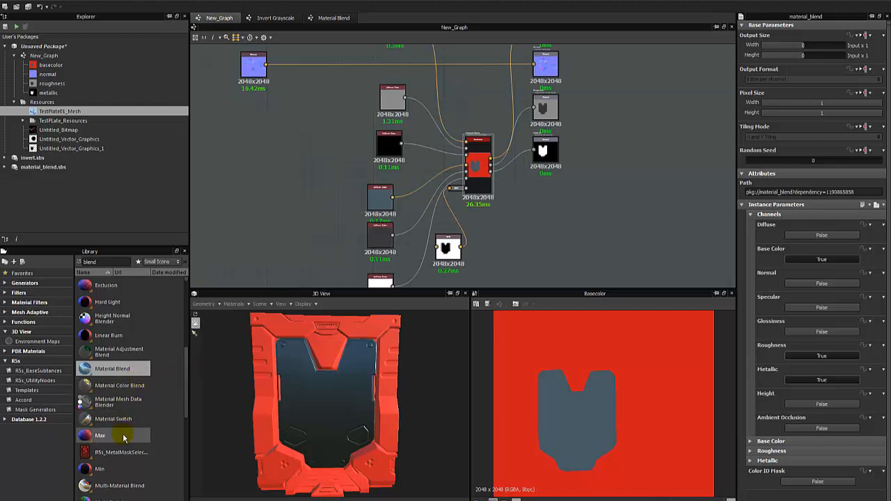
# Add a Multi-Material Blend node beyond the output nodes and set its Materials count to 16
pyautogui.scroll(-2, 126, 421)
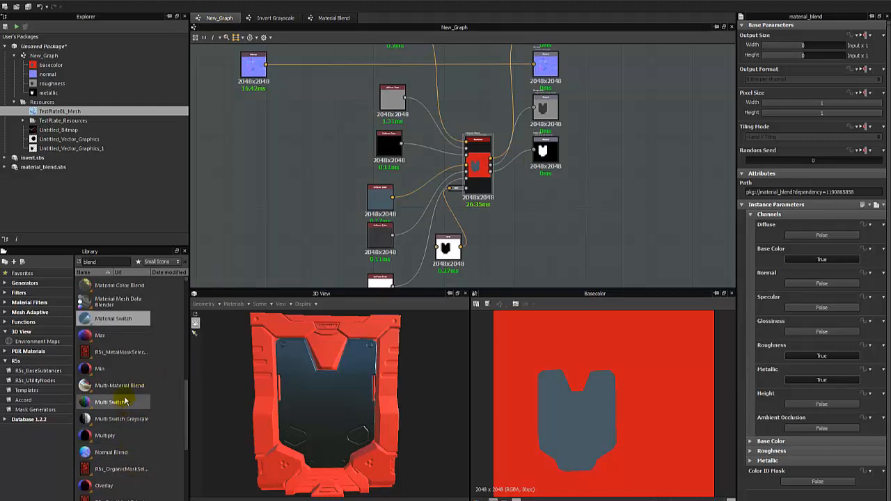
pyautogui.moveTo(112, 393); pyautogui.dragTo(639, 172)
pyautogui.moveTo(638, 172); pyautogui.dragTo(463, 144, button='middle')
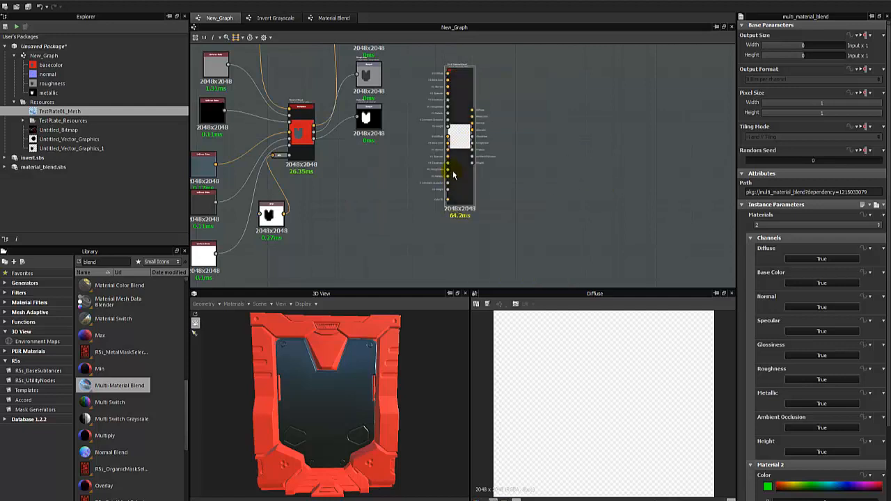
pyautogui.moveTo(461, 168); pyautogui.dragTo(484, 185)
pyautogui.click(766, 224)
pyautogui.scroll(-2, 792, 255)
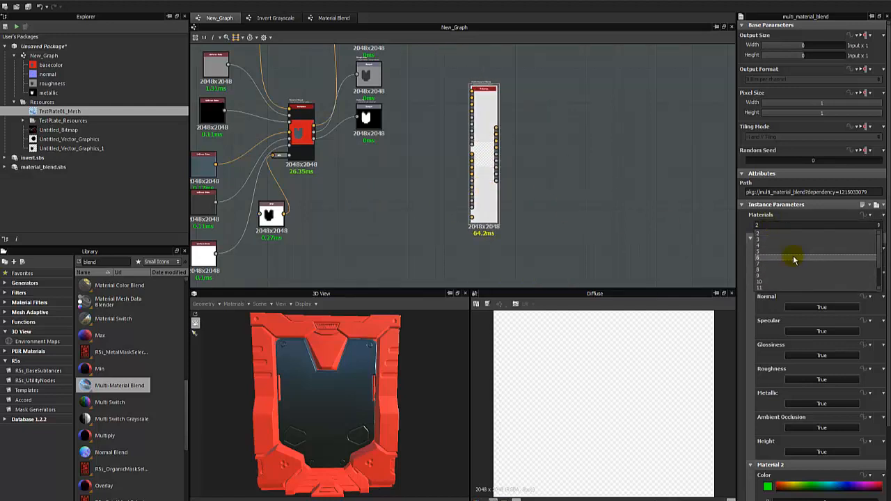
pyautogui.click(770, 288)
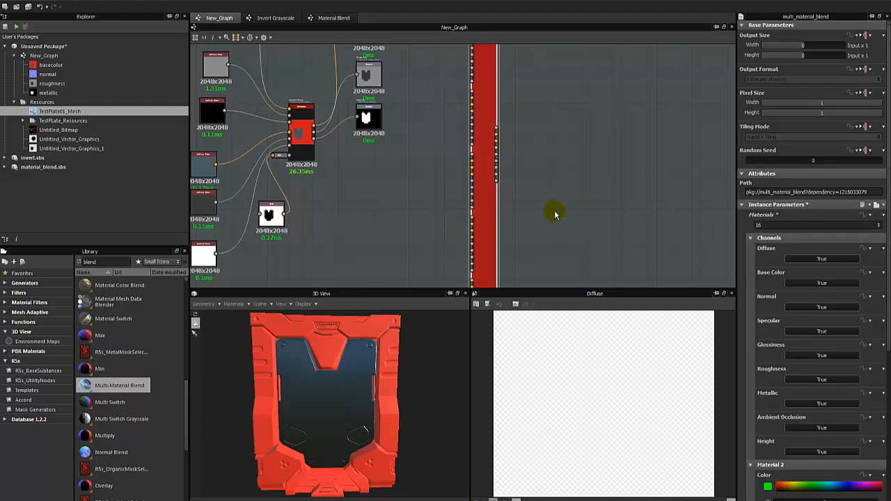
# Switch the graph to compact material links and reposition the Multi-Material Blend and Material Blend nodes
pyautogui.scroll(-3, 488, 216)
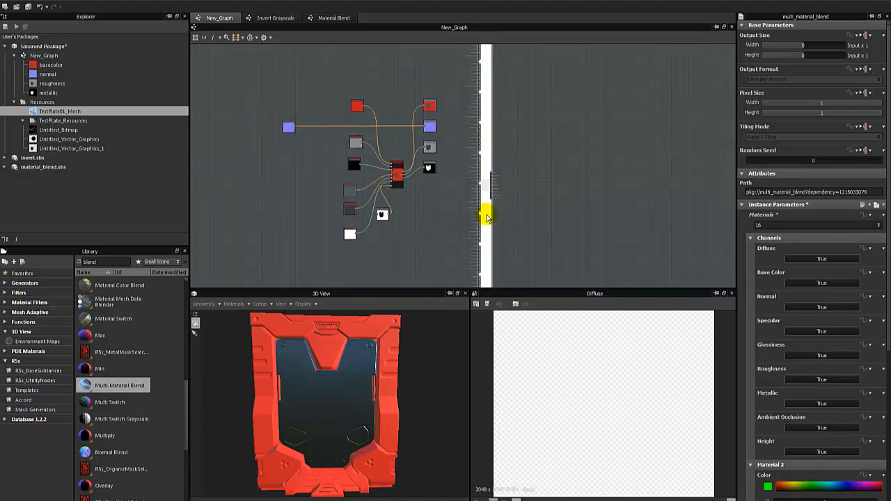
pyautogui.scroll(-2, 487, 218)
pyautogui.scroll(5, 487, 218)
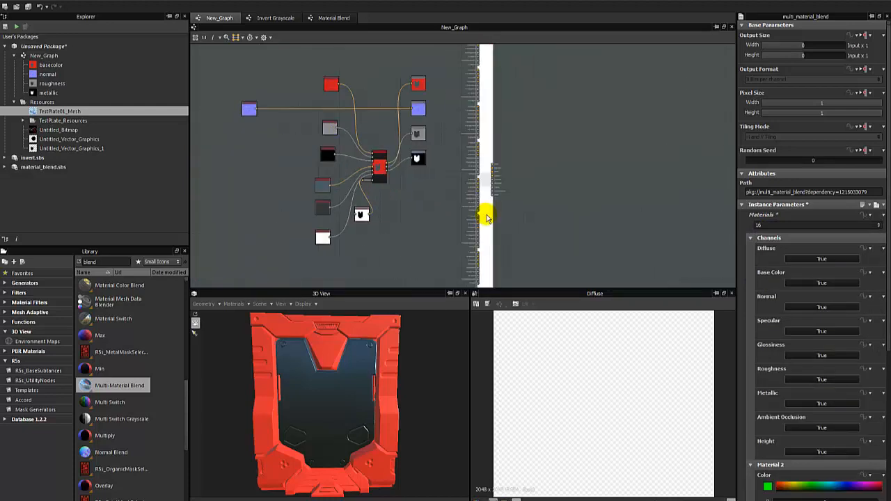
pyautogui.press('3')
pyautogui.scroll(2, 485, 216)
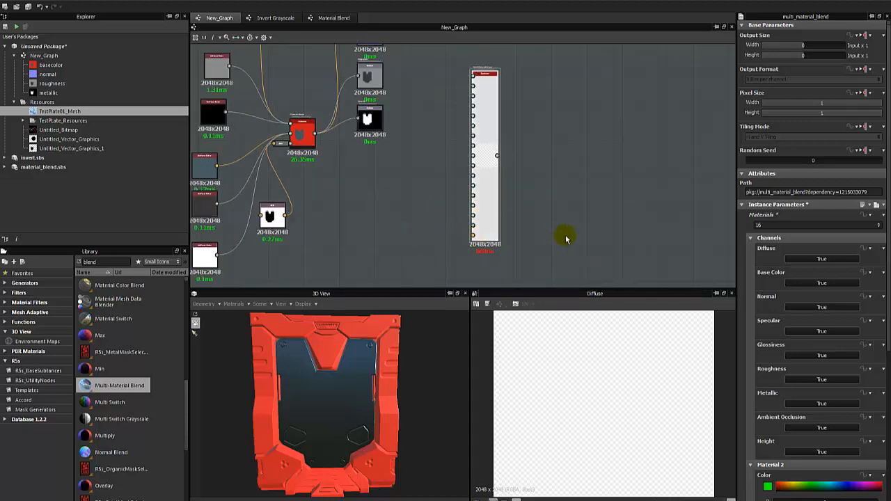
pyautogui.moveTo(483, 186); pyautogui.dragTo(539, 204)
pyautogui.moveTo(433, 172); pyautogui.dragTo(443, 183, button='middle')
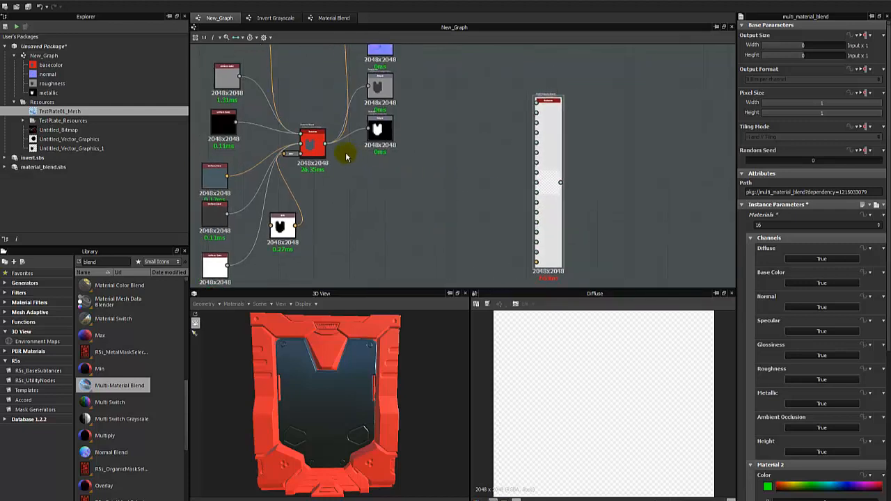
pyautogui.moveTo(315, 147)
pyautogui.mouseDown()
pyautogui.moveTo(319, 174)
pyautogui.moveTo(321, 143)
pyautogui.mouseUp()
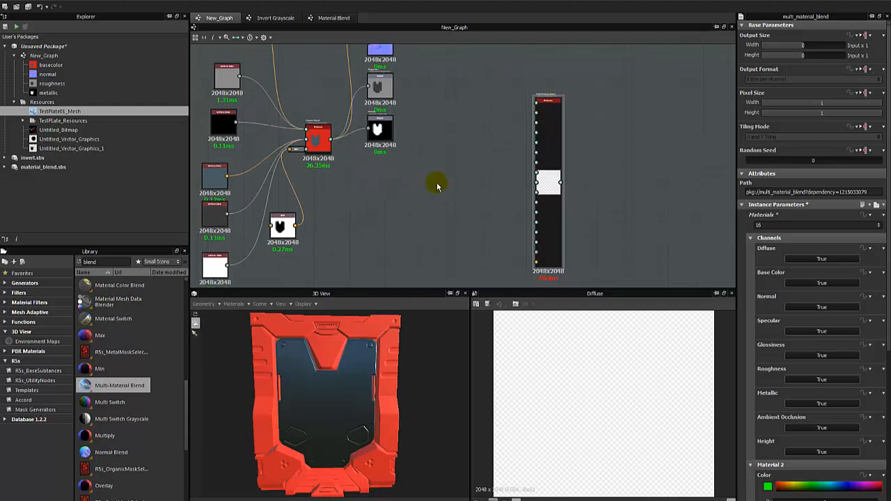
pyautogui.moveTo(559, 208); pyautogui.dragTo(518, 162)
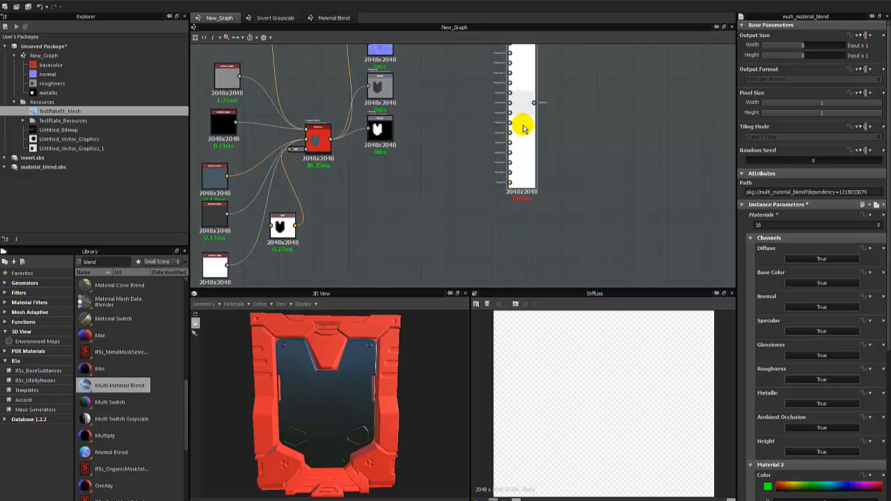
# Examine the Multi-Material Blend node's colour mask input and the mask colour settings of Material 2
pyautogui.scroll(5, 521, 214)
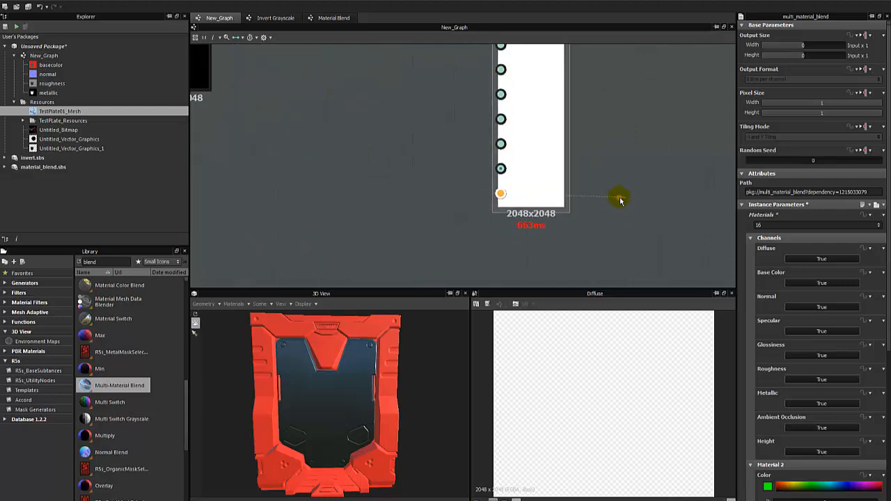
pyautogui.scroll(-5, 620, 199)
pyautogui.scroll(-6, 748, 417)
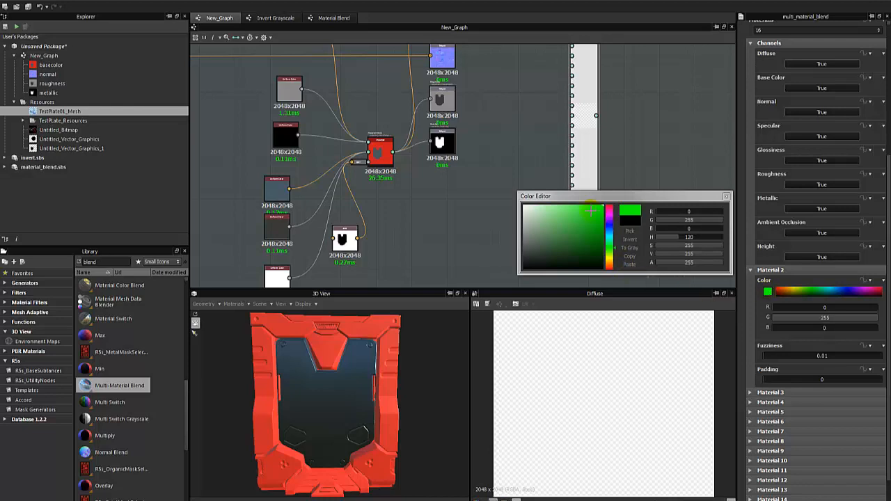
pyautogui.click(727, 197)
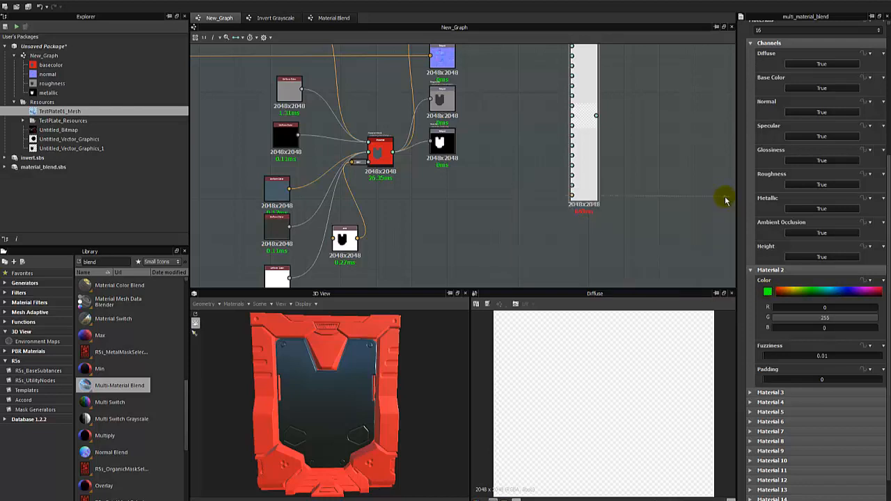
pyautogui.scroll(1, 699, 202)
pyautogui.rightClick(519, 243)
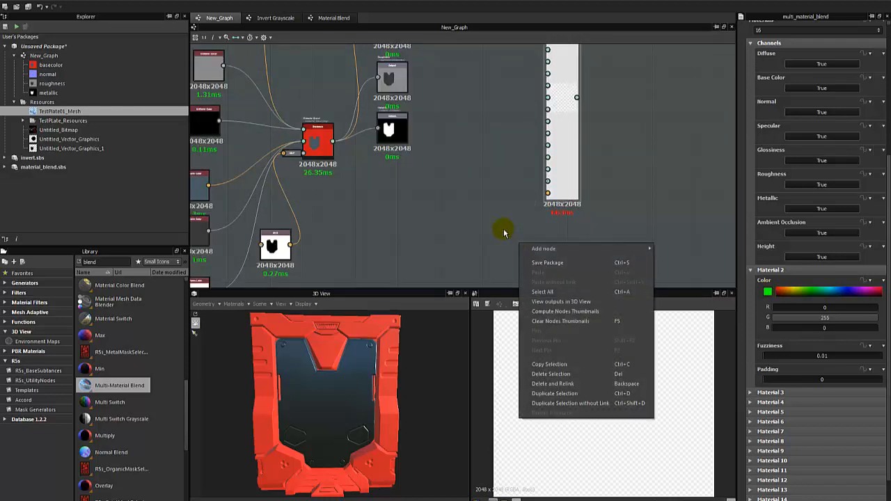
pyautogui.click(502, 223)
pyautogui.scroll(-6, 567, 175)
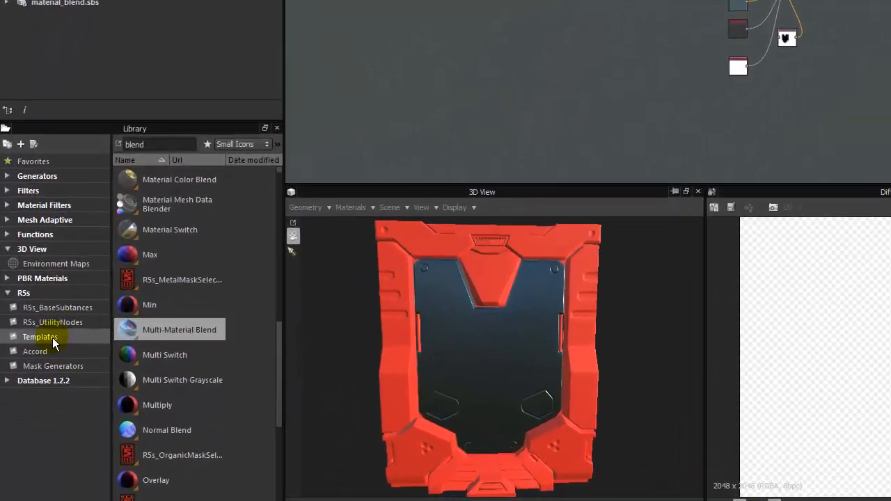
# Place the R5s_BasePBR_01 template in empty graph space and open its reference graph, closing the Material Blend graph
pyautogui.click(39, 390)
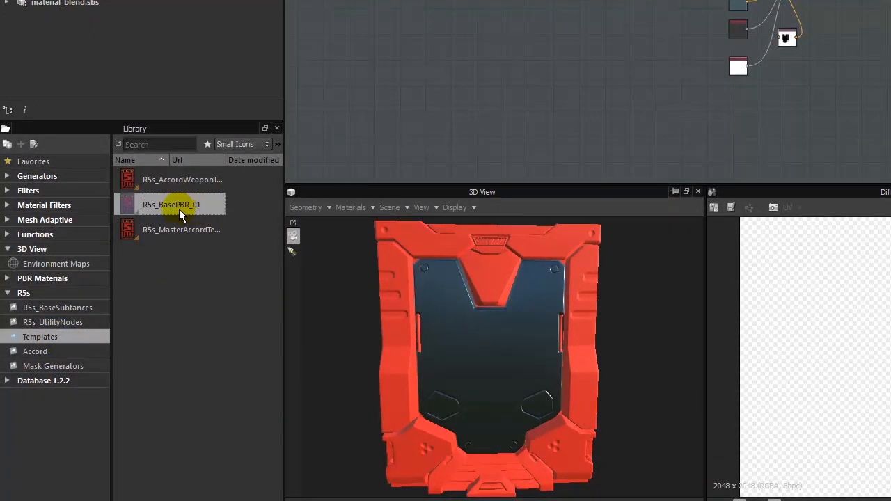
pyautogui.moveTo(179, 209); pyautogui.dragTo(535, 19)
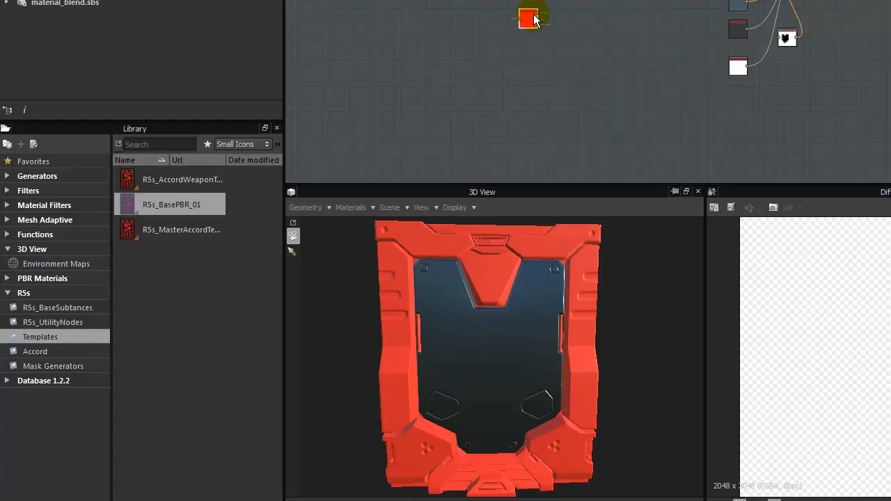
pyautogui.rightClick(531, 19)
pyautogui.click(613, 168)
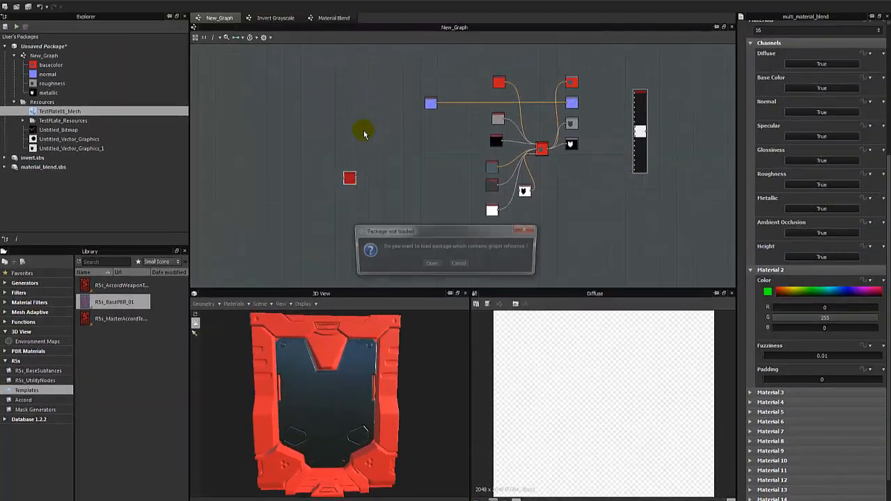
pyautogui.click(431, 265)
pyautogui.click(340, 17)
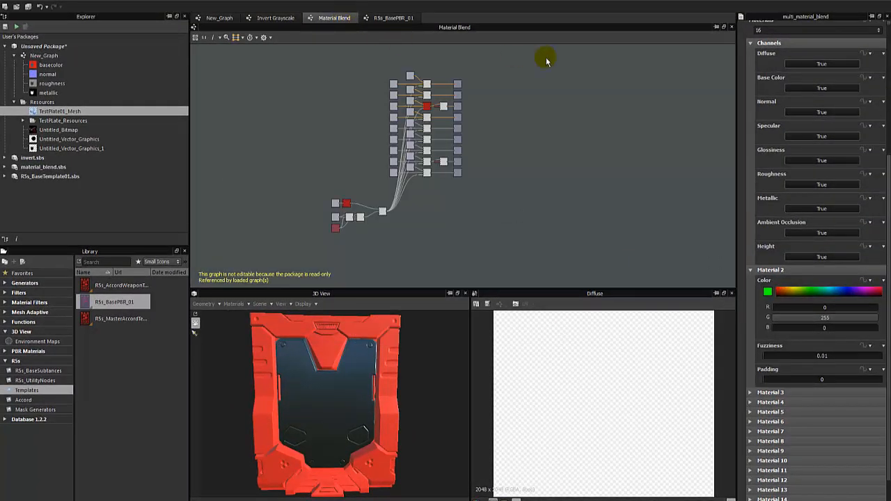
pyautogui.click(731, 26)
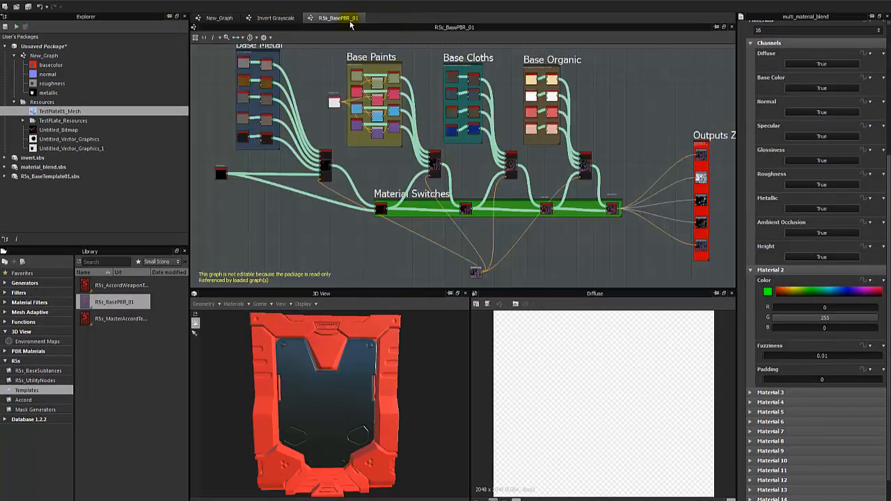
# Look over the Base Metal, Base Paints, Base Cloths and Base Organic groups in the template graph
pyautogui.moveTo(260, 158); pyautogui.dragTo(314, 188, button='middle')
pyautogui.moveTo(268, 66)
pyautogui.mouseDown()
pyautogui.moveTo(342, 167)
pyautogui.moveTo(641, 163)
pyautogui.moveTo(641, 153)
pyautogui.mouseUp()
pyautogui.click(376, 64)
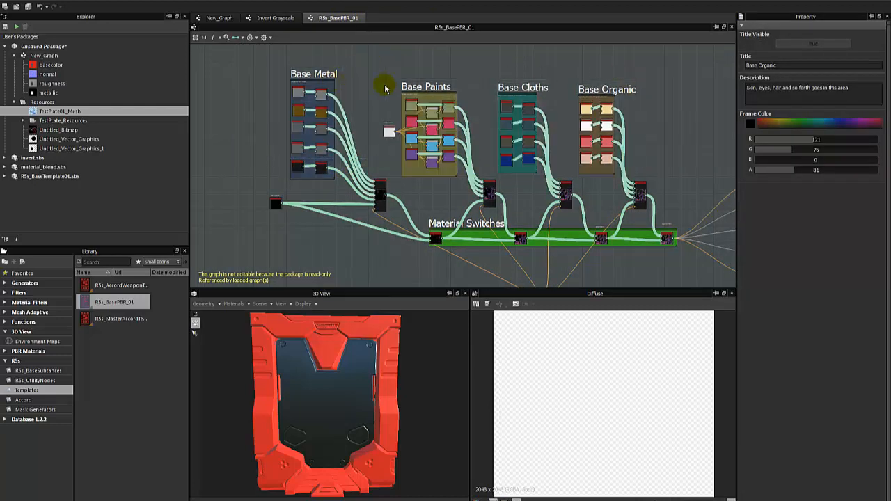
pyautogui.moveTo(624, 112); pyautogui.dragTo(584, 85, button='middle')
pyautogui.scroll(1, 376, 177)
# Trace the Base Metal Multi-Blend node's connections through the Material Switches to the Outputs Zone
pyautogui.scroll(6, 339, 155)
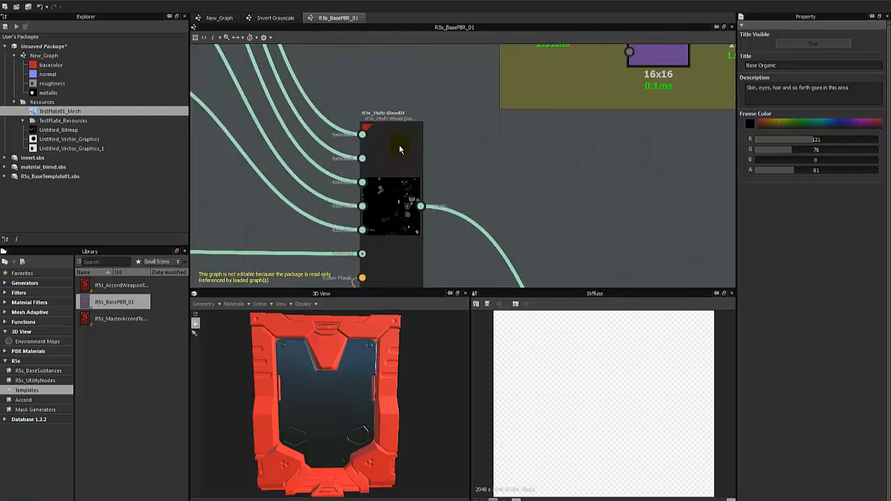
pyautogui.click(398, 144)
pyautogui.moveTo(500, 138); pyautogui.dragTo(419, 97, button='middle')
pyautogui.scroll(-3, 419, 97)
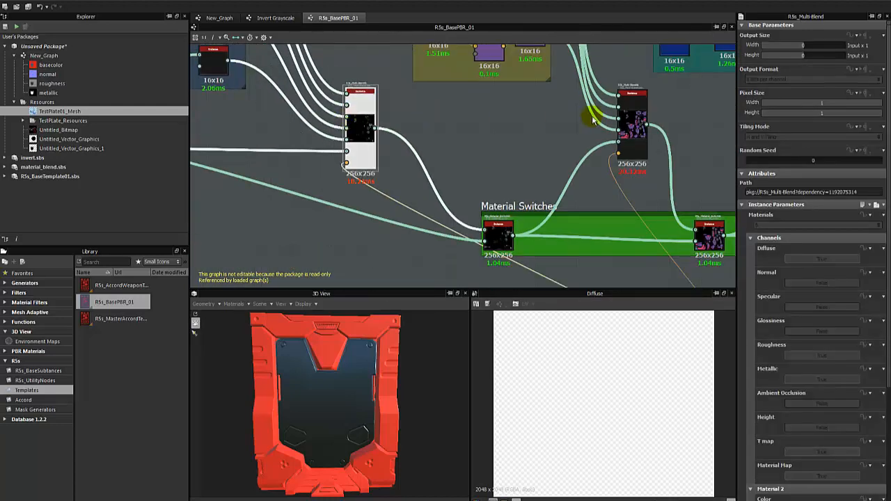
pyautogui.moveTo(557, 157); pyautogui.dragTo(463, 166, button='middle')
pyautogui.moveTo(564, 181); pyautogui.dragTo(400, 151, button='middle')
pyautogui.scroll(-3, 400, 151)
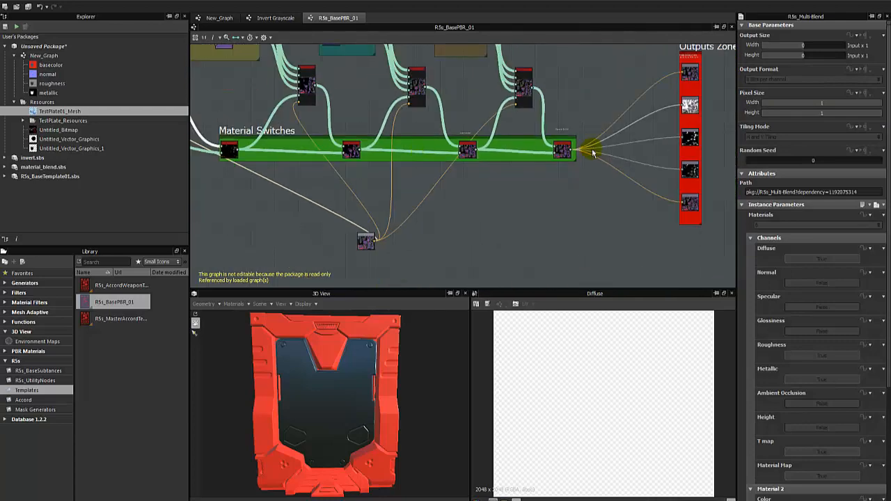
pyautogui.moveTo(593, 151); pyautogui.dragTo(471, 201, button='middle')
pyautogui.moveTo(391, 148); pyautogui.dragTo(477, 147, button='middle')
pyautogui.scroll(4, 478, 147)
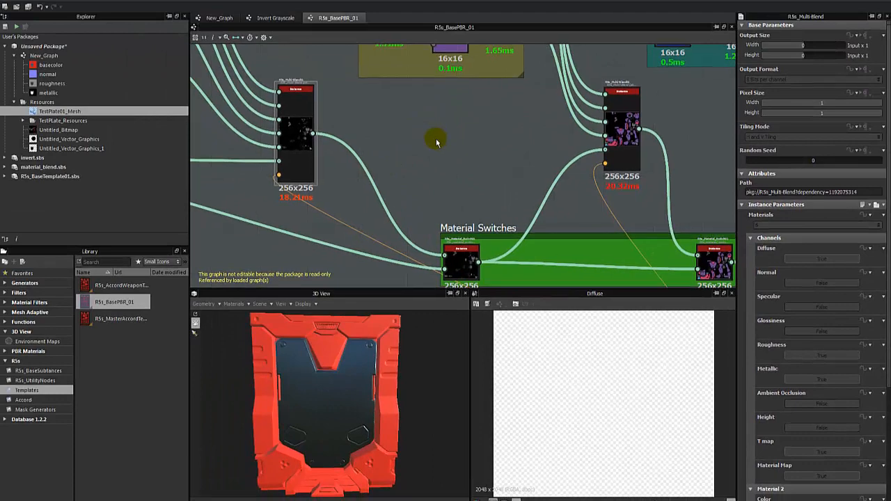
# Review the template's overall layout and read the description of the Base Cloths frame
pyautogui.scroll(-3, 436, 139)
pyautogui.scroll(3, 432, 147)
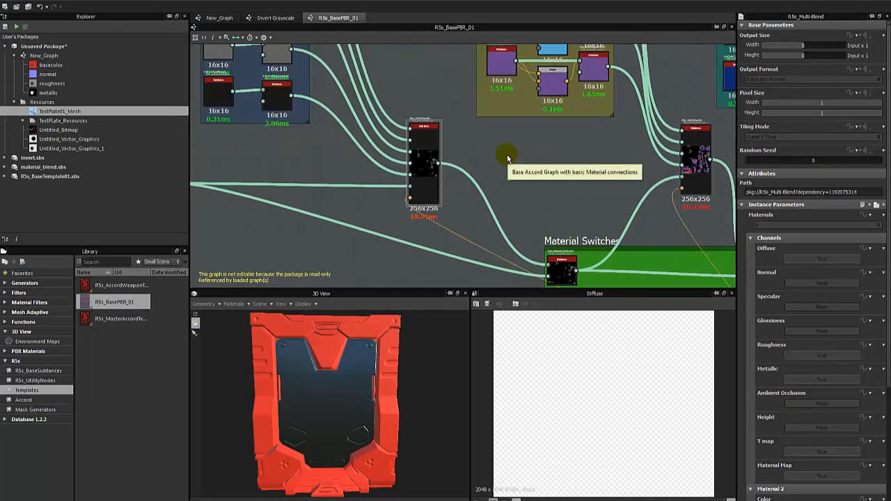
pyautogui.scroll(-4, 507, 159)
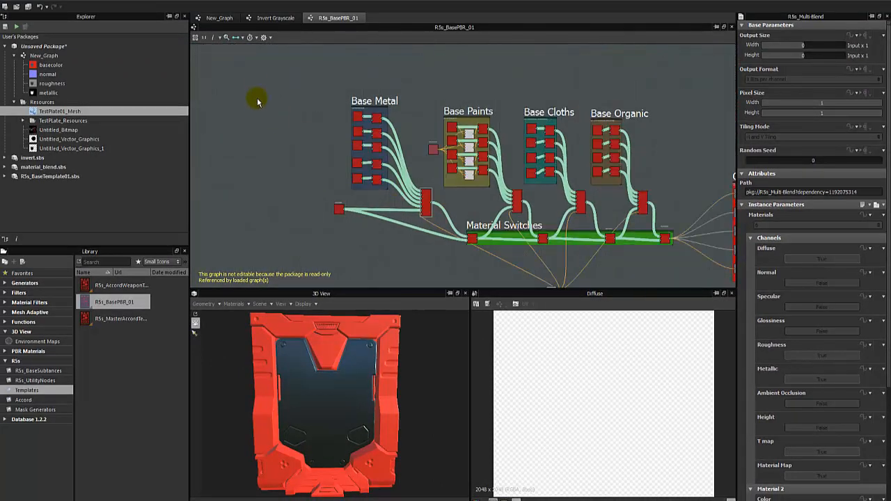
pyautogui.moveTo(259, 86); pyautogui.dragTo(348, 131)
pyautogui.moveTo(554, 193); pyautogui.dragTo(694, 182)
pyautogui.click(669, 160)
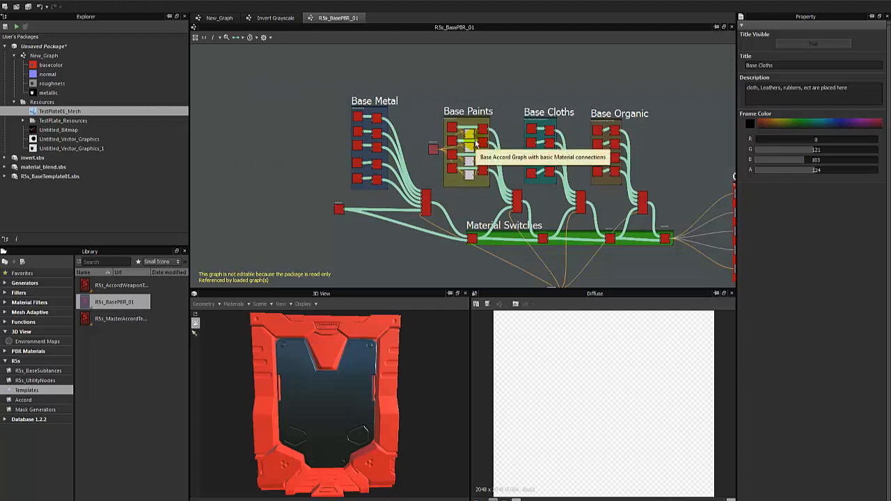
# Inspect the Multi-Blend nodes that combine the Base Metal and Base Paints materials and how they chain together
pyautogui.scroll(5, 474, 146)
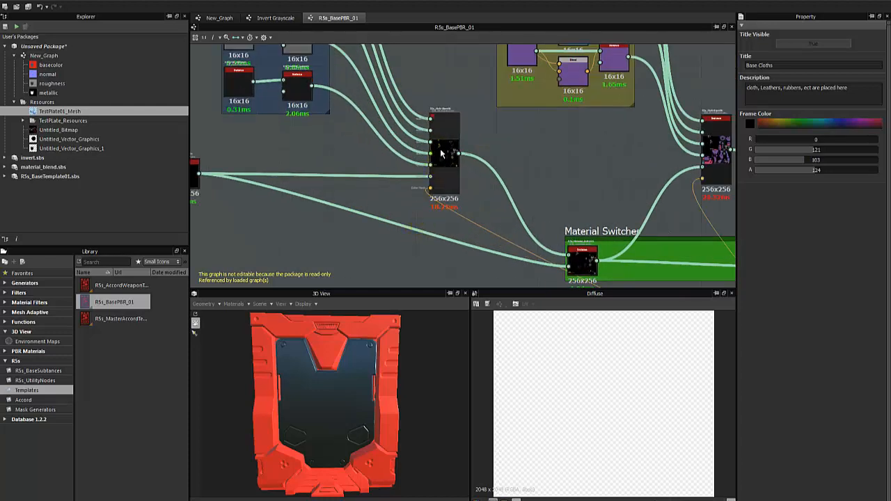
pyautogui.click(440, 153)
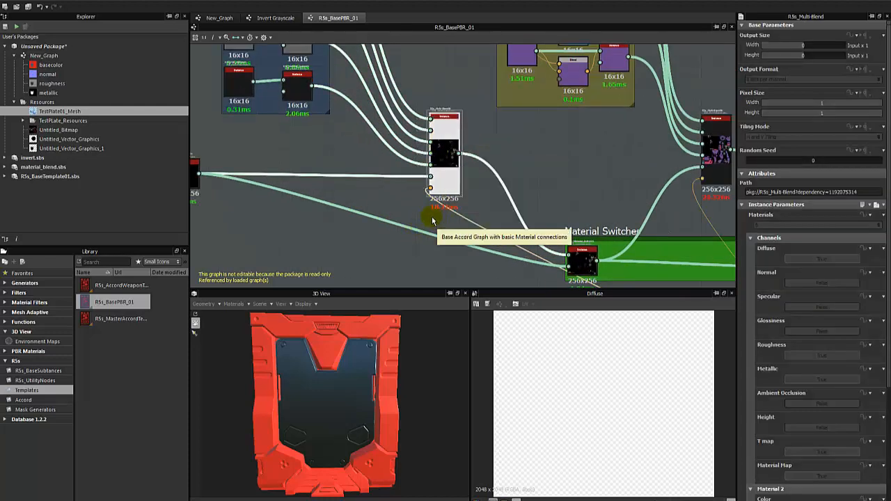
pyautogui.moveTo(573, 168); pyautogui.dragTo(298, 169, button='middle')
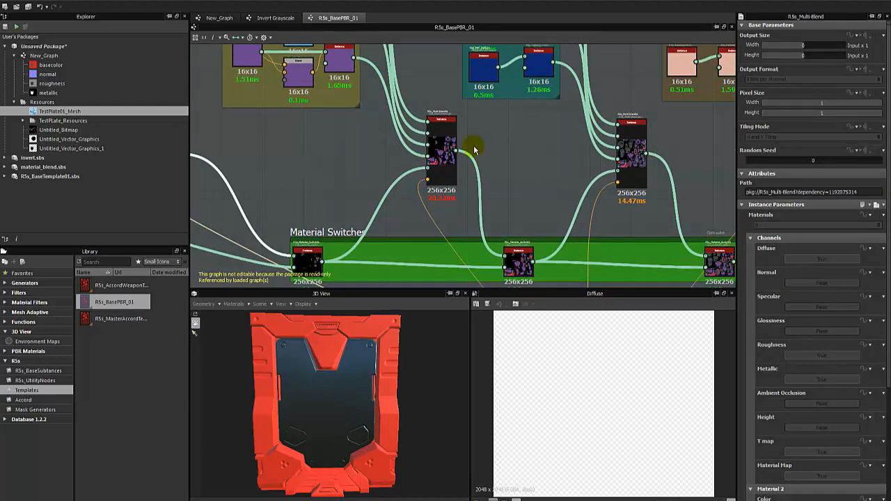
pyautogui.click(446, 142)
pyautogui.moveTo(557, 126); pyautogui.dragTo(413, 130, button='middle')
pyautogui.moveTo(332, 131)
pyautogui.mouseDown(button='middle')
pyautogui.moveTo(453, 230)
pyautogui.moveTo(407, 177)
pyautogui.mouseUp(button='middle')
pyautogui.scroll(-2, 379, 207)
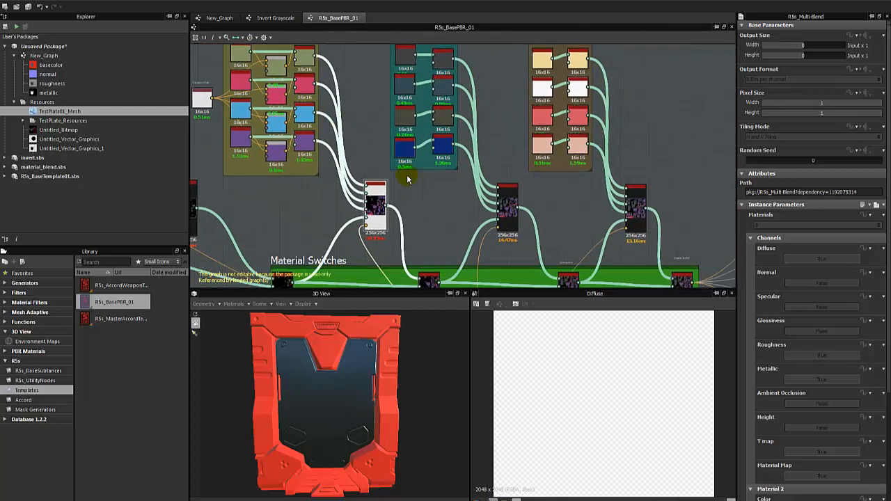
# Inspect how the Multi-Blend nodes combine the Base Cloths and Base Organic materials and feed the Material Switches
pyautogui.moveTo(454, 216); pyautogui.dragTo(421, 181, button='middle')
pyautogui.scroll(2, 422, 180)
pyautogui.click(472, 157)
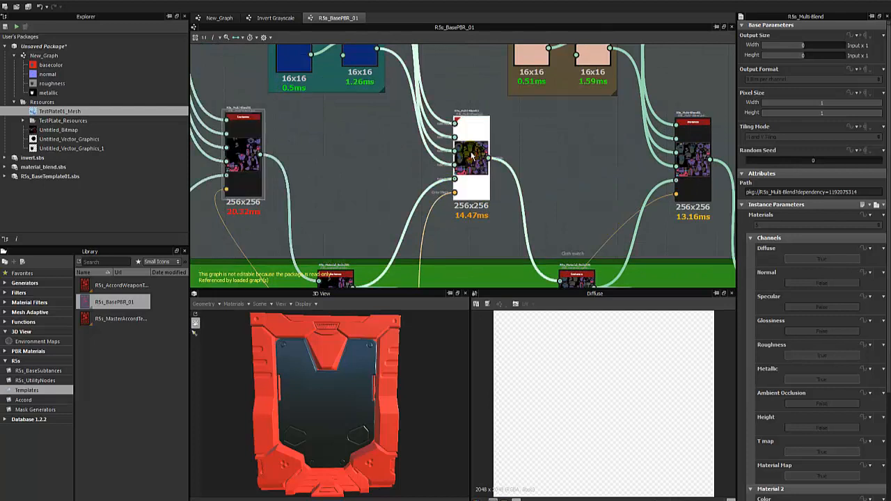
pyautogui.scroll(1, 471, 157)
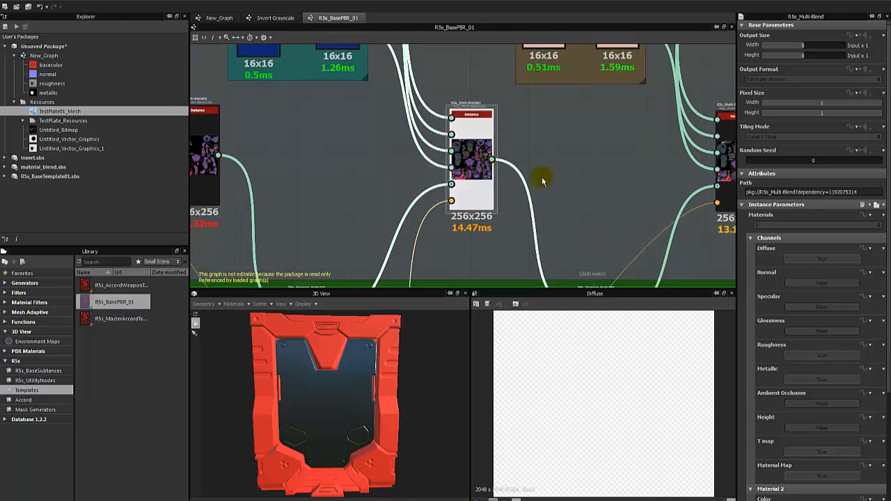
pyautogui.scroll(-3, 390, 171)
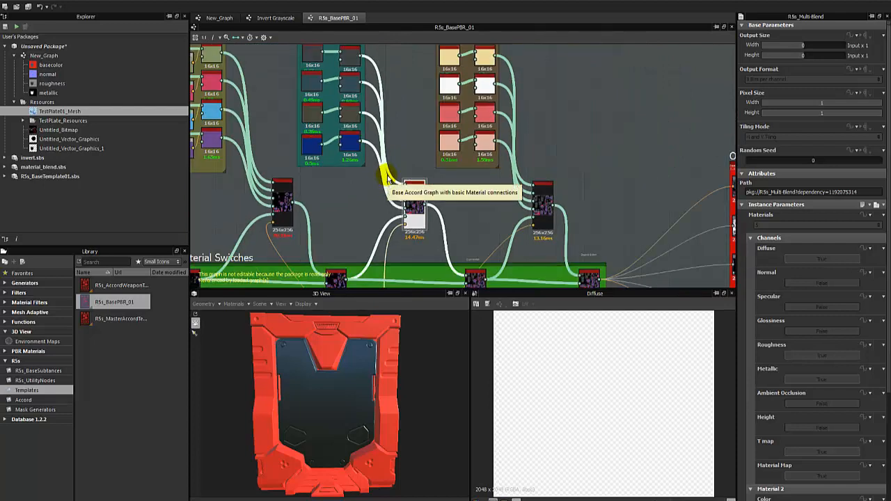
pyautogui.moveTo(397, 112); pyautogui.dragTo(399, 91, button='middle')
pyautogui.moveTo(452, 141); pyautogui.dragTo(410, 191, button='middle')
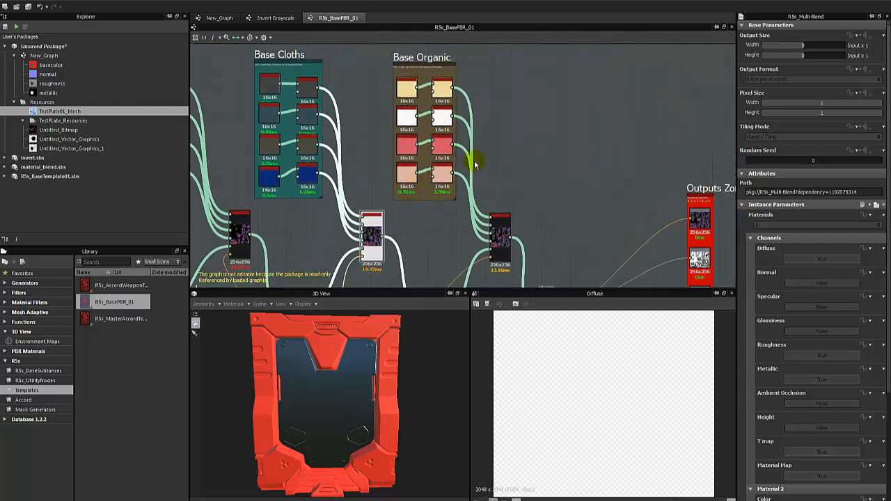
pyautogui.moveTo(544, 183); pyautogui.dragTo(490, 140, button='middle')
pyautogui.click(545, 151)
pyautogui.moveTo(292, 127); pyautogui.dragTo(365, 96, button='middle')
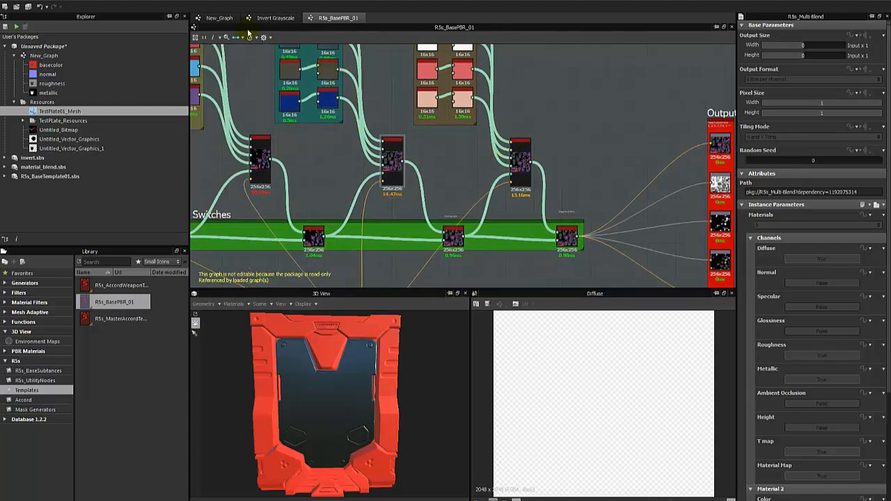
# Return to New_Graph and move the R5s_BasePBR_01 template node close to the existing material network, below the output nodes
pyautogui.click(220, 17)
pyautogui.scroll(4, 366, 188)
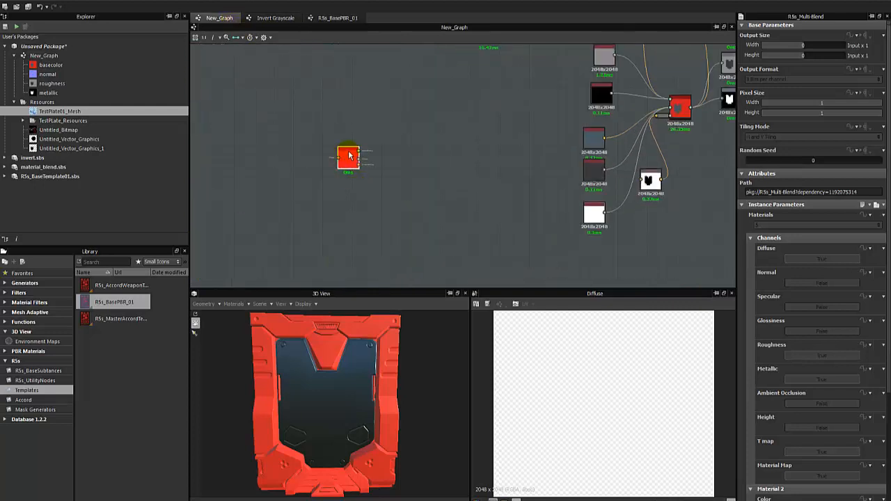
pyautogui.moveTo(350, 155); pyautogui.dragTo(488, 145)
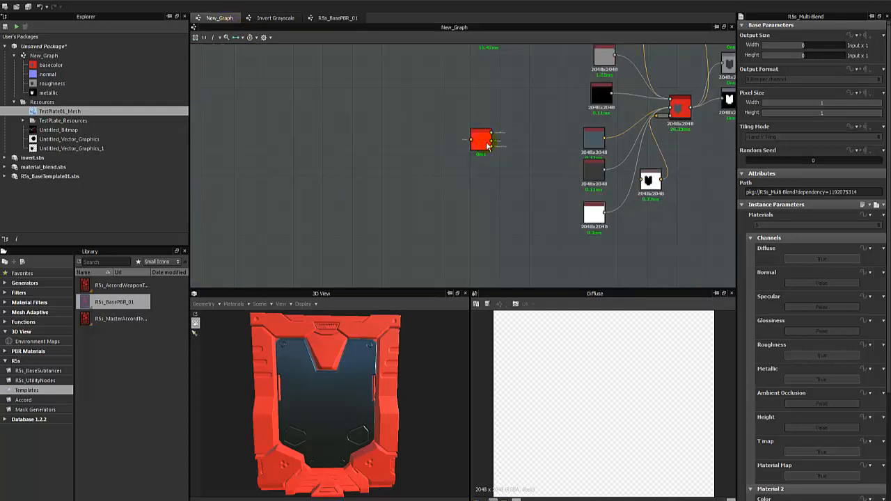
pyautogui.moveTo(412, 163); pyautogui.dragTo(217, 206, button='middle')
pyautogui.moveTo(301, 184); pyautogui.dragTo(544, 222)
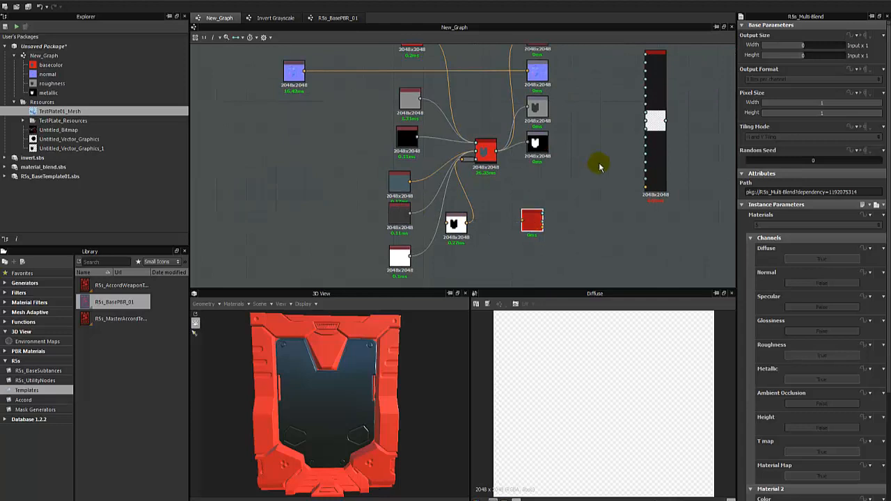
pyautogui.press('Delete')
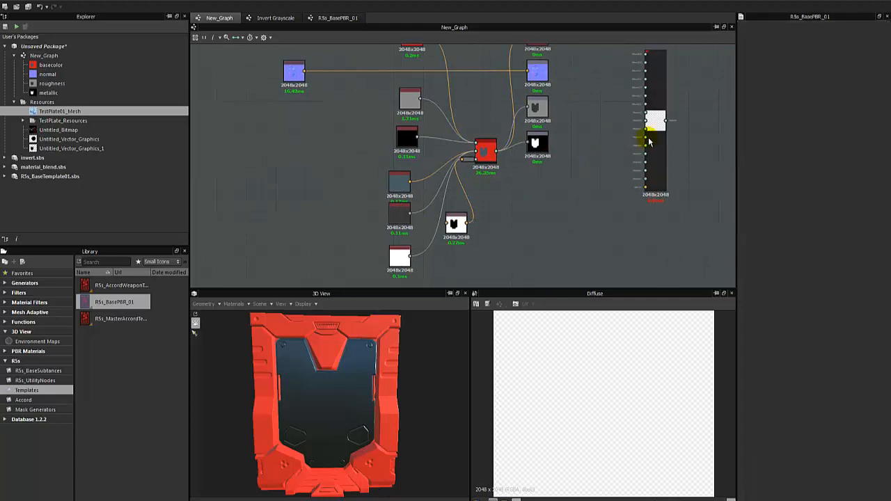
pyautogui.moveTo(646, 138); pyautogui.dragTo(598, 199)
pyautogui.hotkey('ctrl', 'z')
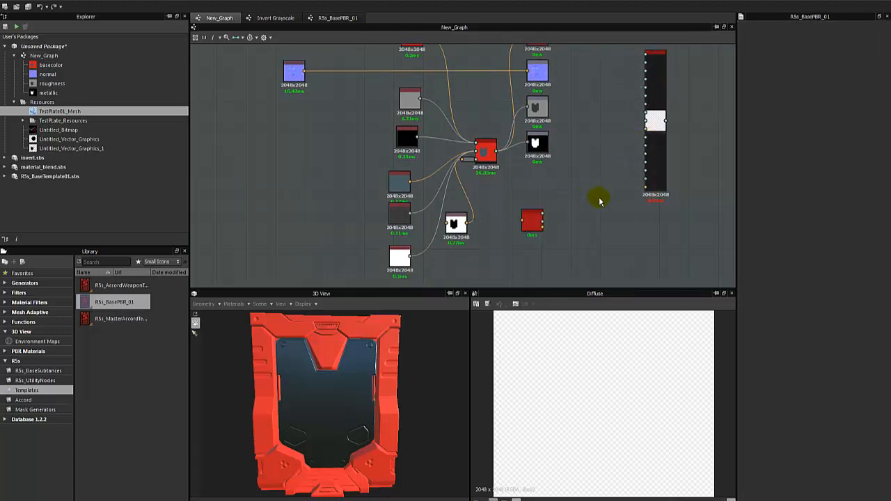
# Delete the Multi-Material Blend node and move the R5s_BasePBR_01 node to the open area before the Uniform Color nodes
pyautogui.click(665, 159)
pyautogui.press('Delete')
pyautogui.scroll(-2, 390, 180)
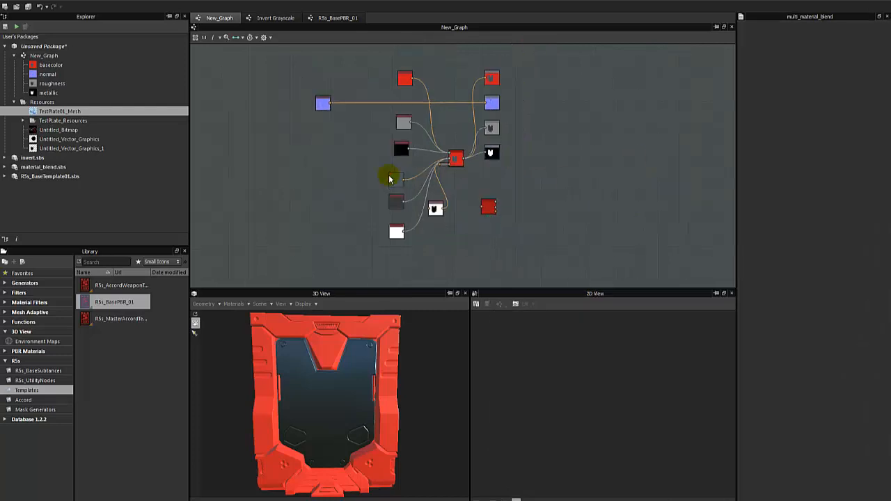
pyautogui.scroll(-1, 389, 179)
pyautogui.moveTo(472, 202); pyautogui.dragTo(363, 141)
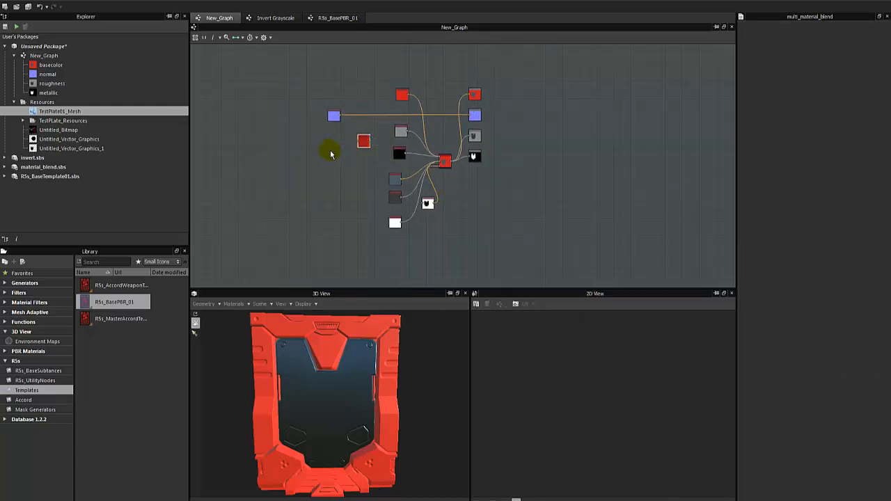
# Add the M mask bitmap from TestPlate_Resources to New_Graph, placed ahead of the R5s_BasePBR_01 node
pyautogui.click(28, 101)
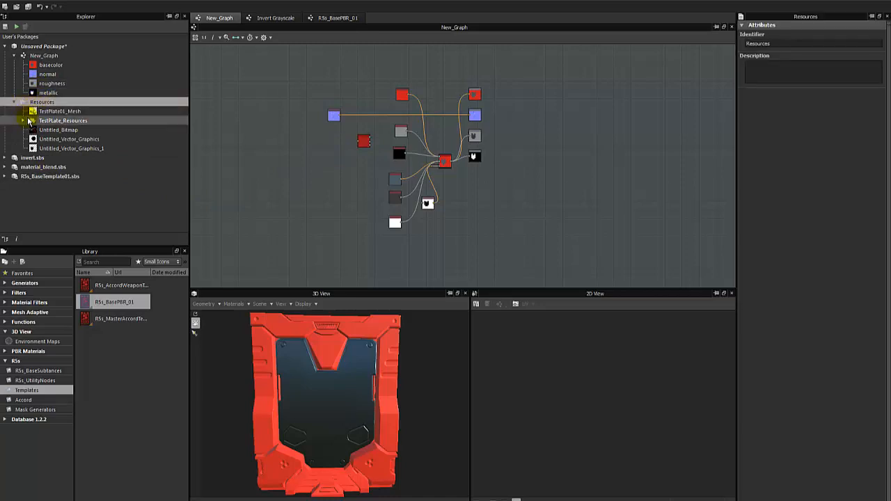
pyautogui.click(23, 121)
pyautogui.moveTo(46, 149); pyautogui.dragTo(284, 146)
pyautogui.scroll(2, 285, 146)
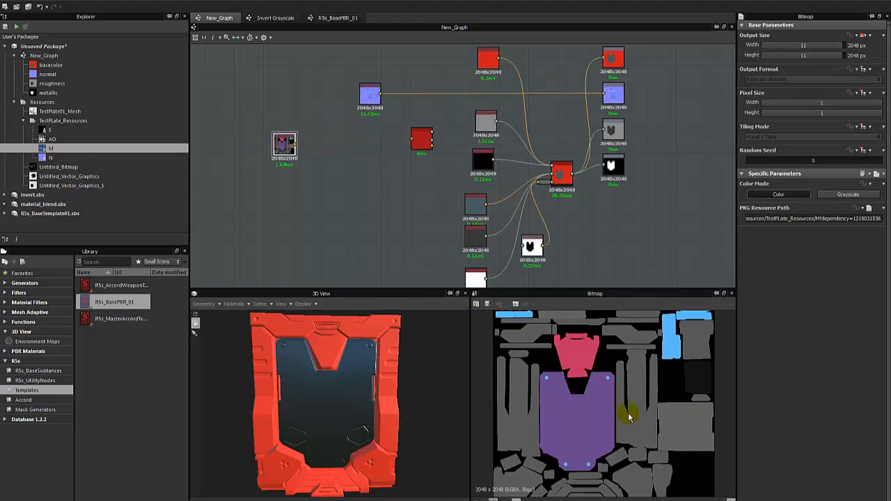
# Examine the channel and Material 2 color parameters of the Base Metal Multi-Blend node in R5s_BasePBR_01, then return to New_Graph
pyautogui.click(337, 20)
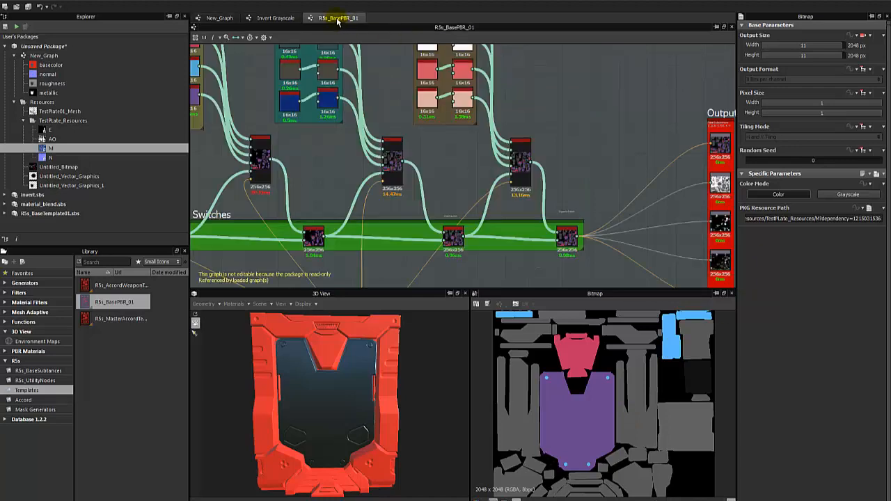
pyautogui.moveTo(390, 150); pyautogui.dragTo(627, 156, button='middle')
pyautogui.scroll(-1, 395, 207)
pyautogui.scroll(-1, 376, 181)
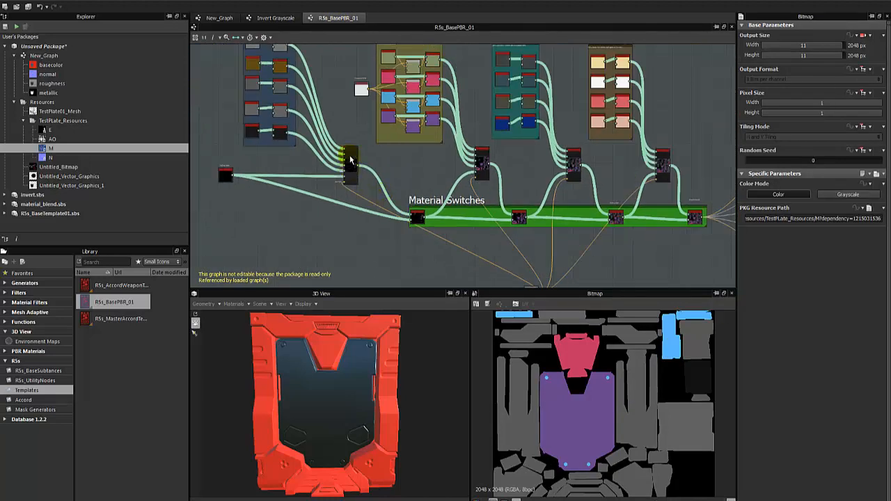
pyautogui.scroll(3, 345, 195)
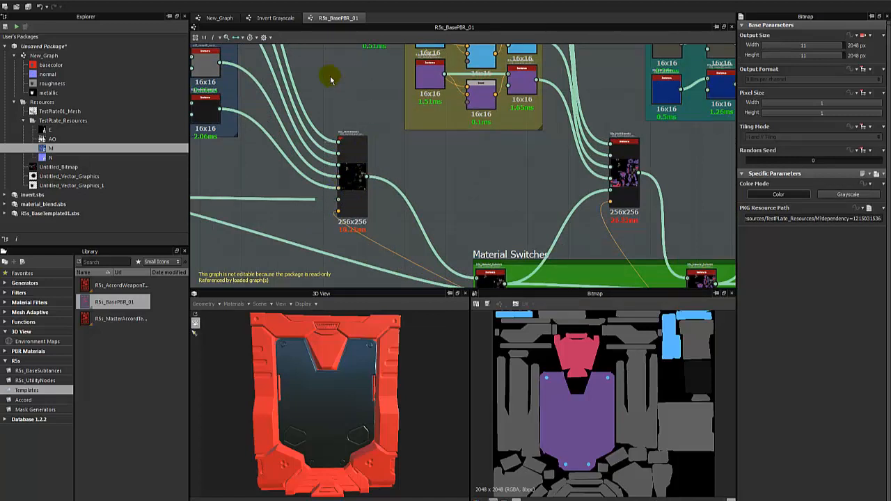
pyautogui.click(354, 166)
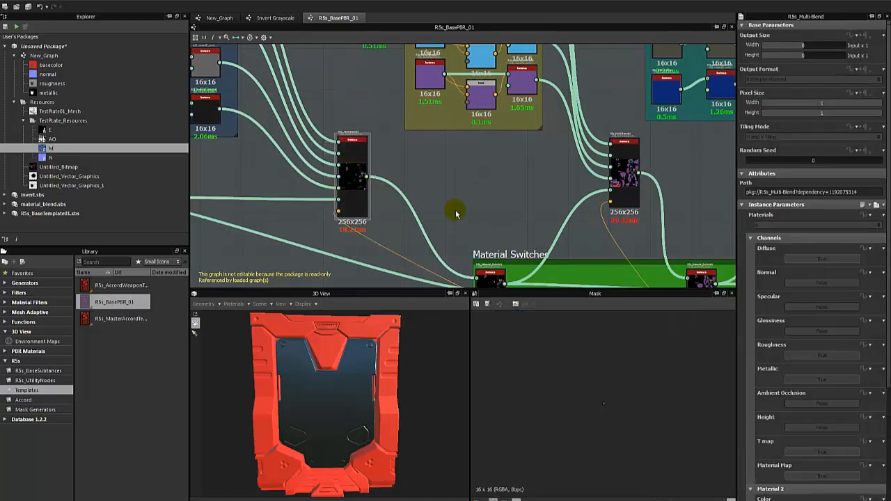
pyautogui.scroll(-5, 787, 348)
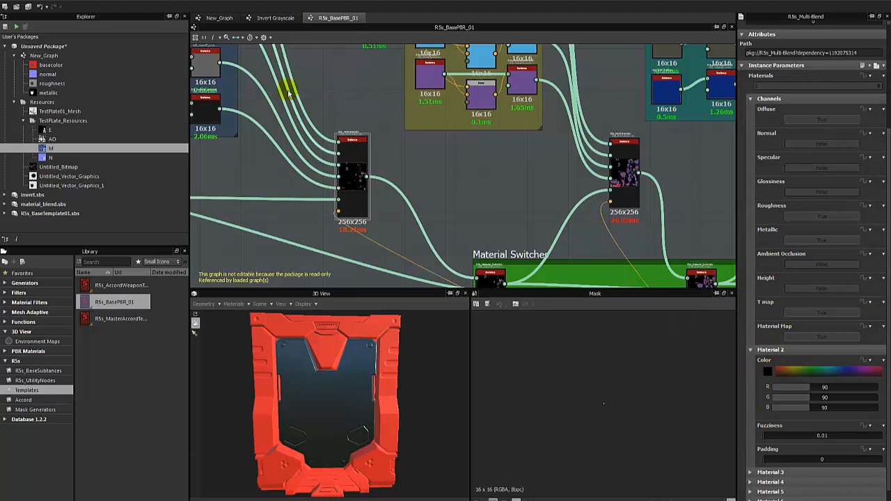
pyautogui.click(271, 18)
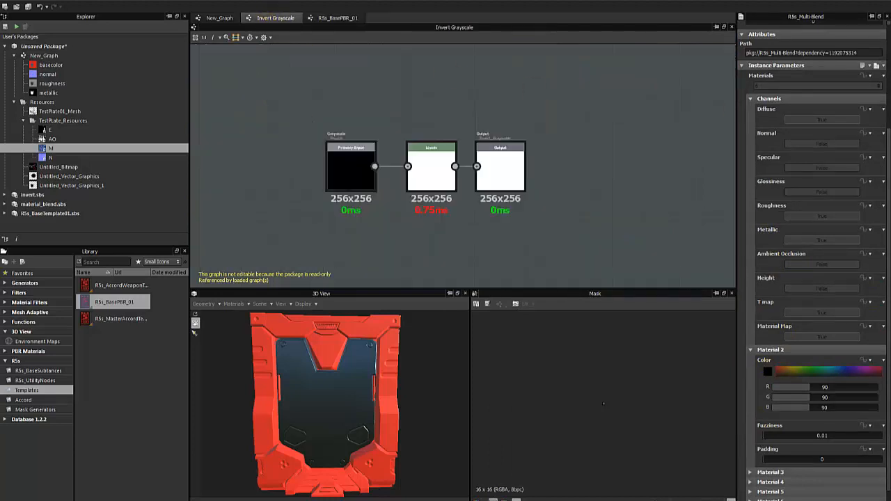
pyautogui.click(218, 18)
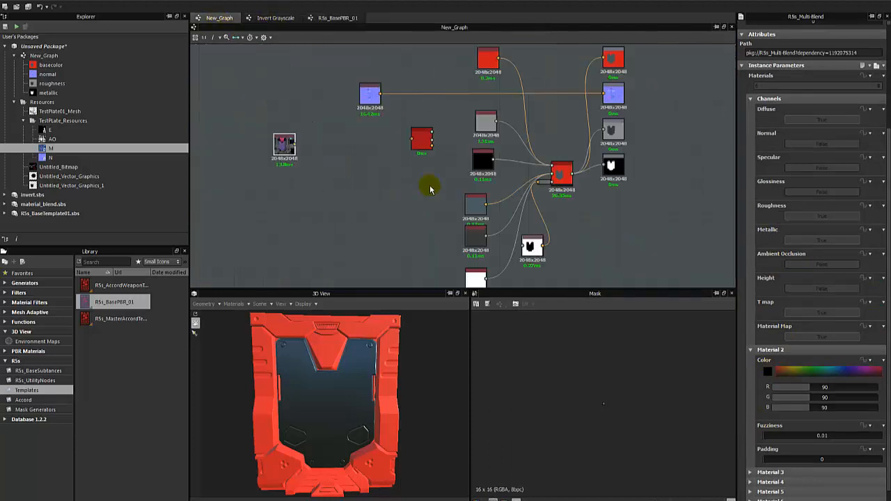
# Reposition the R5s_BasePBR_01 node beside the mask bitmap, then consult the MaterialMaskPalette reference image and close it
pyautogui.moveTo(430, 190); pyautogui.dragTo(369, 199, button='middle')
pyautogui.scroll(2, 368, 196)
pyautogui.moveTo(365, 128); pyautogui.dragTo(320, 177)
pyautogui.moveTo(231, 167); pyautogui.dragTo(344, 165, button='middle')
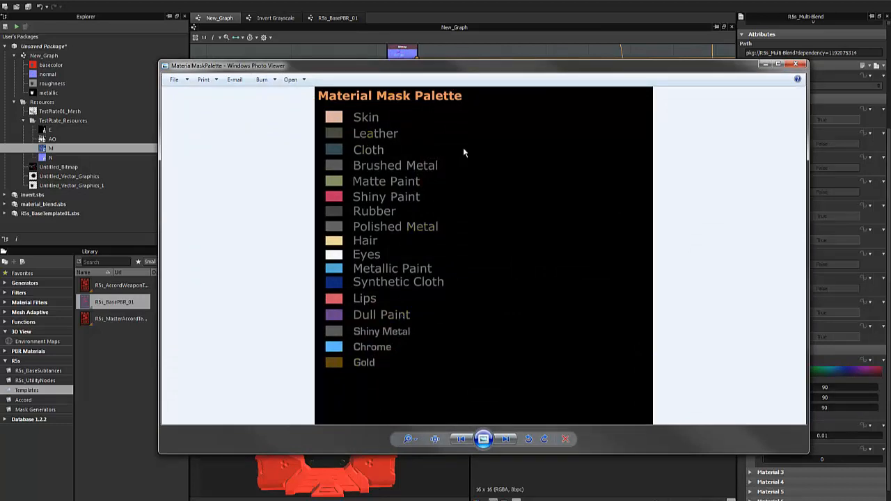
pyautogui.click(798, 66)
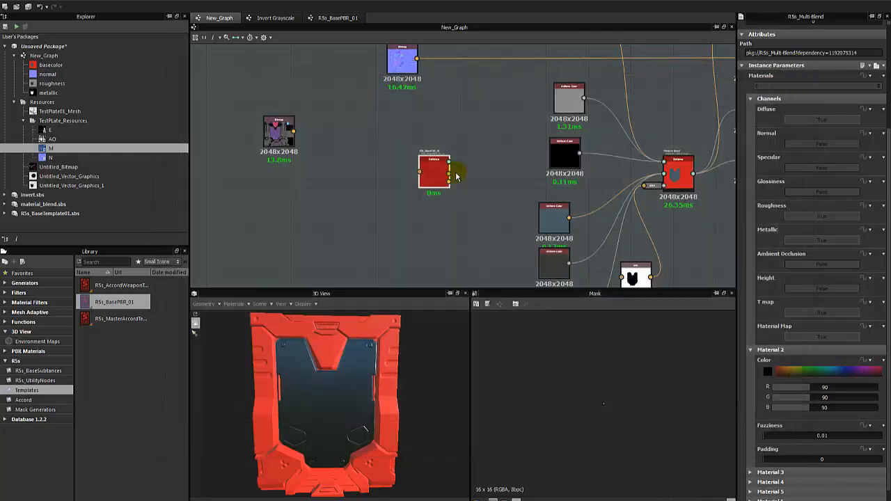
# Connect the M mask bitmap to the R5s_BasePBR_01 node's input and move that node nearer to the outputs
pyautogui.moveTo(298, 128); pyautogui.dragTo(455, 174)
pyautogui.scroll(2, 344, 167)
pyautogui.scroll(-3, 428, 187)
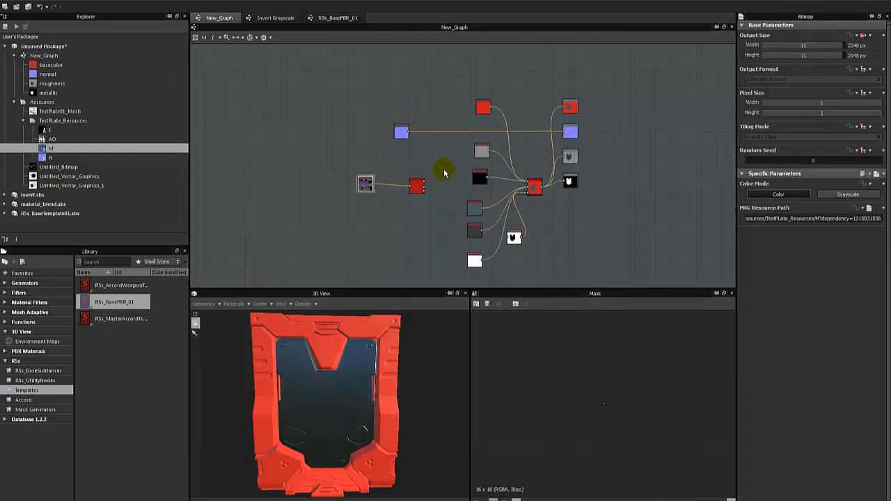
pyautogui.moveTo(417, 186); pyautogui.dragTo(450, 170)
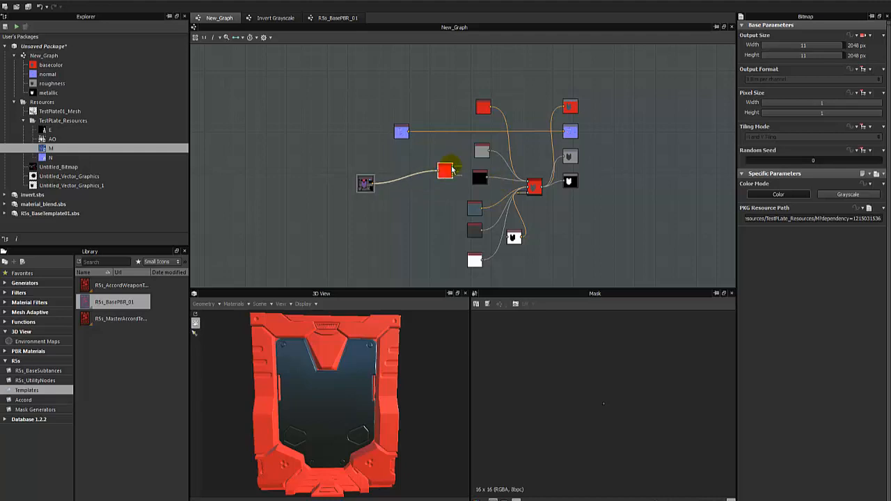
# Link the R5s_BasePBR_01 node's roughness and metallic results to the graph's matching output nodes
pyautogui.moveTo(565, 136); pyautogui.dragTo(563, 137)
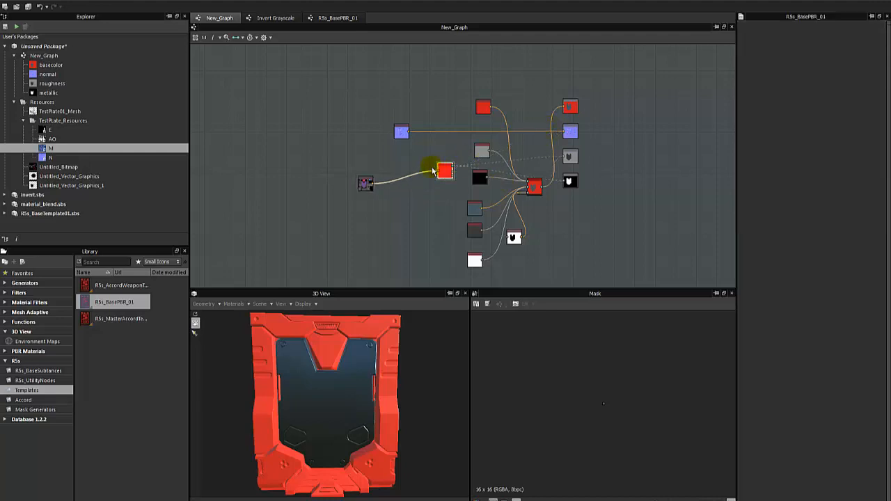
pyautogui.moveTo(437, 165); pyautogui.dragTo(400, 174, button='middle')
pyautogui.scroll(4, 400, 175)
pyautogui.press('2')
pyautogui.moveTo(489, 176); pyautogui.dragTo(420, 212, button='middle')
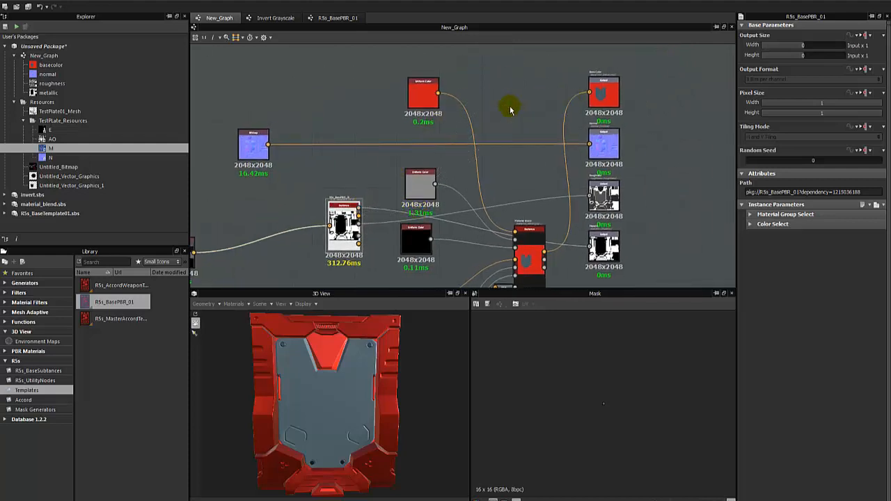
# Try feeding the R5s_BasePBR_01 node's first output into the Base Color output and view the plate in 3D
pyautogui.moveTo(359, 205); pyautogui.dragTo(589, 93)
pyautogui.scroll(3, 353, 380)
pyautogui.moveTo(368, 383); pyautogui.dragTo(387, 381)
pyautogui.moveTo(404, 374)
pyautogui.keyDown('ctrl'); pyautogui.keyDown('shift'); pyautogui.mouseDown(button='right')
pyautogui.moveTo(367, 392)
pyautogui.moveTo(402, 385)
pyautogui.mouseUp(button='right'); pyautogui.keyUp('shift'); pyautogui.keyUp('ctrl')
pyautogui.click(339, 230)
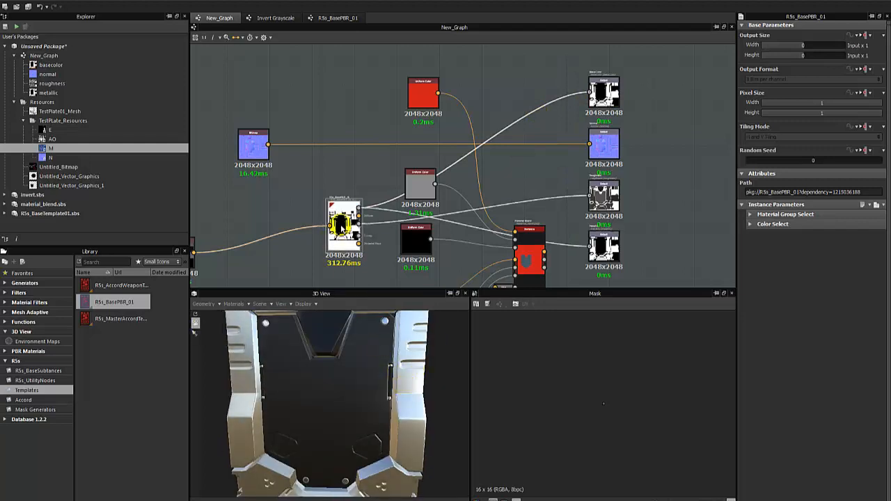
pyautogui.scroll(-3, 306, 367)
pyautogui.scroll(5, 311, 364)
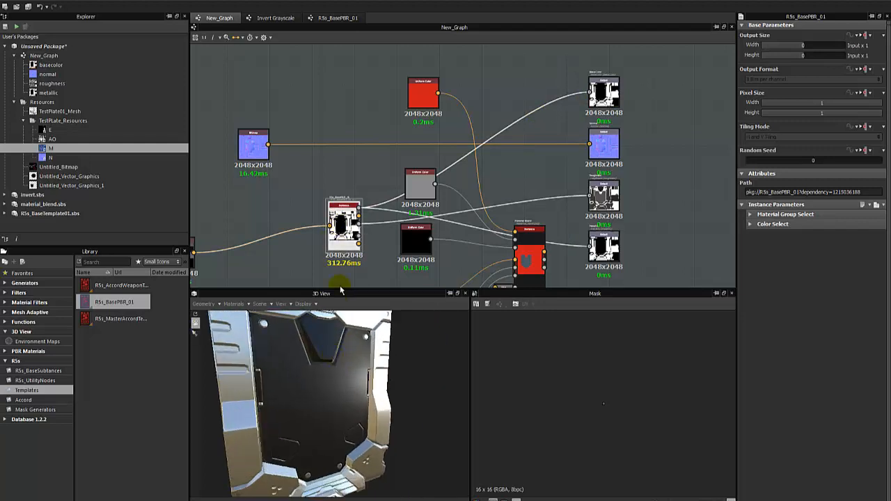
# Inspect the R5s_BasePBR_01 node's metallic map and Base Metal Colors settings, and preview the Base Color output's map
pyautogui.doubleClick(343, 223)
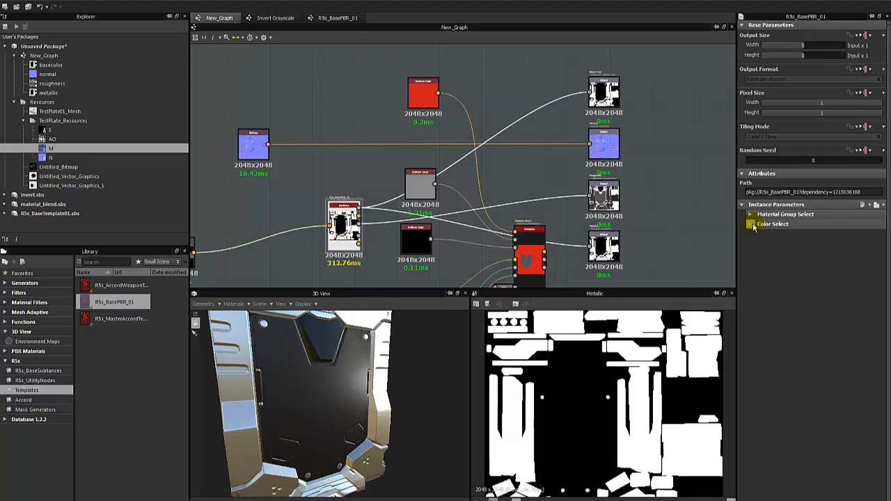
pyautogui.click(751, 225)
pyautogui.click(761, 235)
pyautogui.scroll(-4, 761, 241)
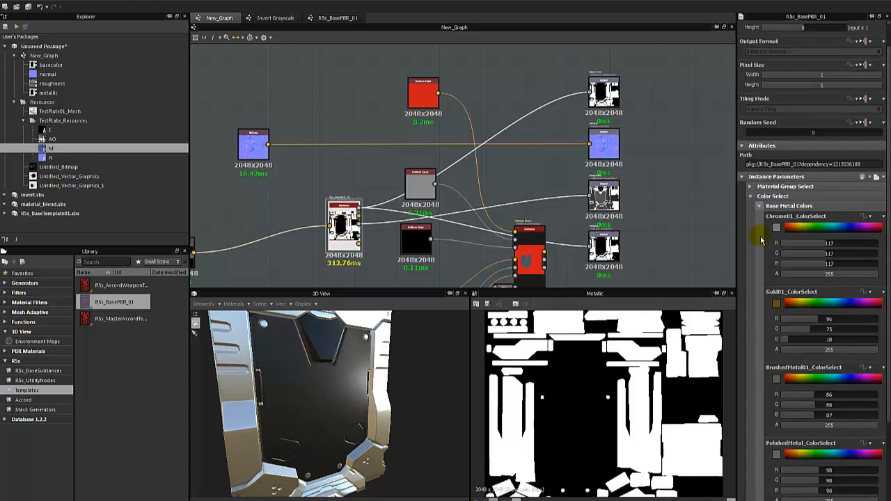
pyautogui.click(614, 192)
pyautogui.doubleClick(611, 99)
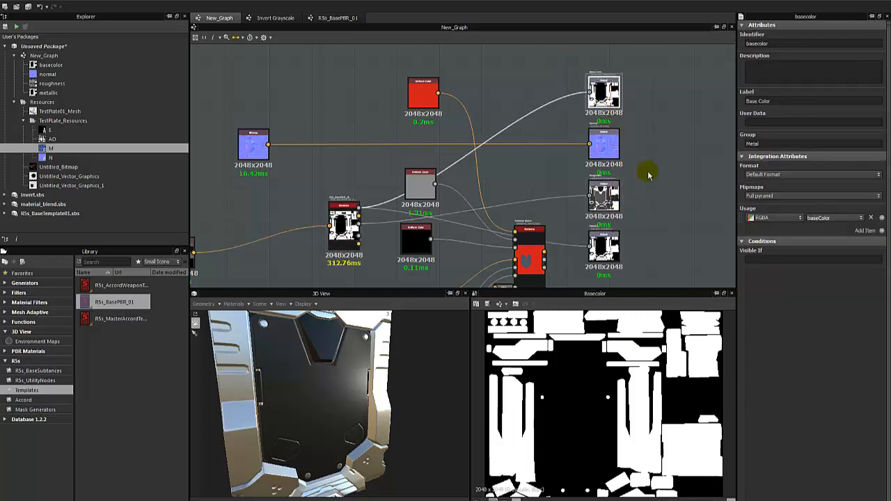
# Connect the R5s_BasePBR_01 node's color output to the Base Color output and view the recolored plate in 3D
pyautogui.scroll(3, 376, 218)
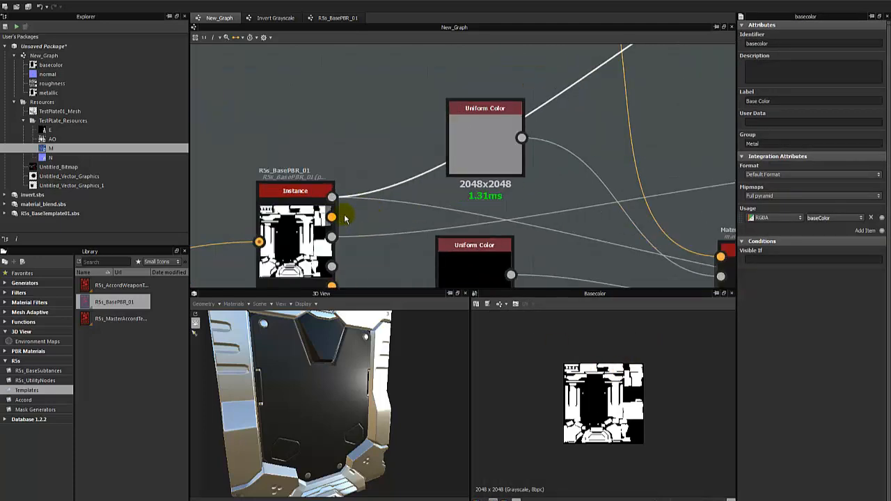
pyautogui.scroll(-3, 340, 214)
pyautogui.moveTo(569, 90); pyautogui.dragTo(571, 92)
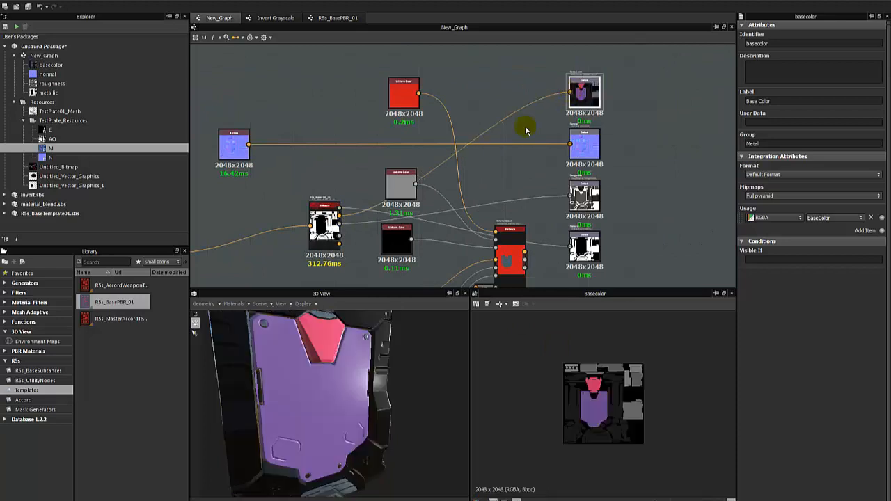
pyautogui.moveTo(330, 369); pyautogui.dragTo(320, 405)
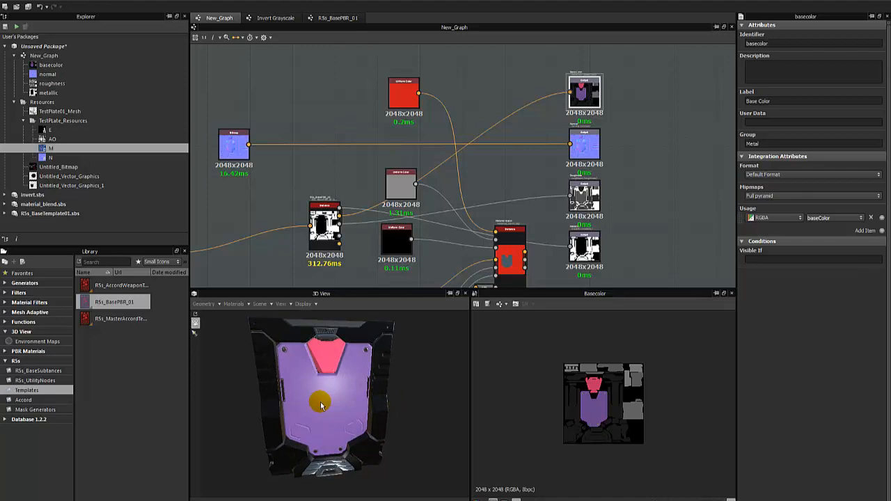
# Examine the R5s_BasePBR_01 node's instance parameters and Base Metal Colors
pyautogui.scroll(1, 321, 405)
pyautogui.moveTo(263, 246); pyautogui.dragTo(416, 193, button='middle')
pyautogui.scroll(-2, 415, 193)
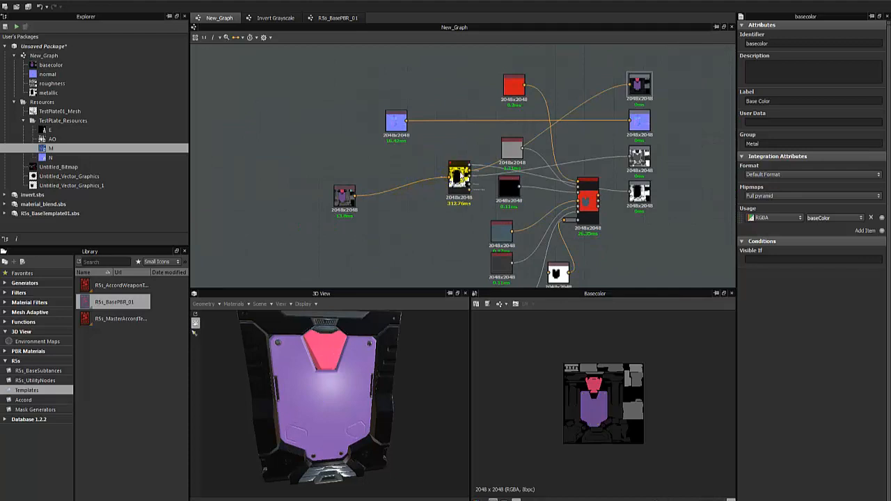
pyautogui.click(460, 178)
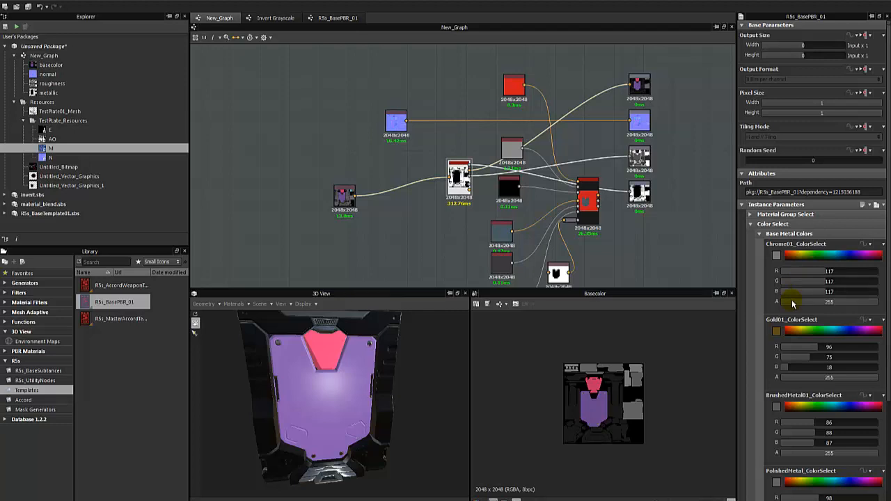
pyautogui.click(411, 252)
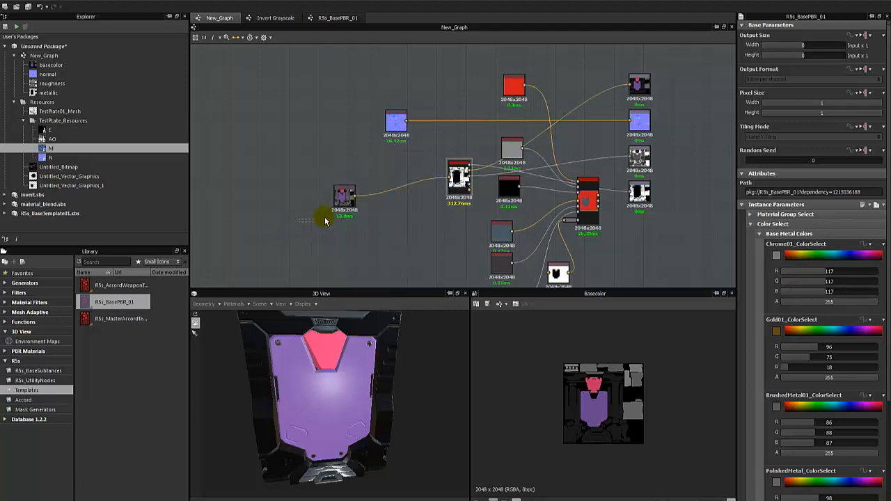
# Delete the R5s_BasePBR_01 node and the color mask bitmap that feeds it
pyautogui.moveTo(325, 219); pyautogui.dragTo(384, 64)
pyautogui.moveTo(383, 64); pyautogui.dragTo(351, 124, button='middle')
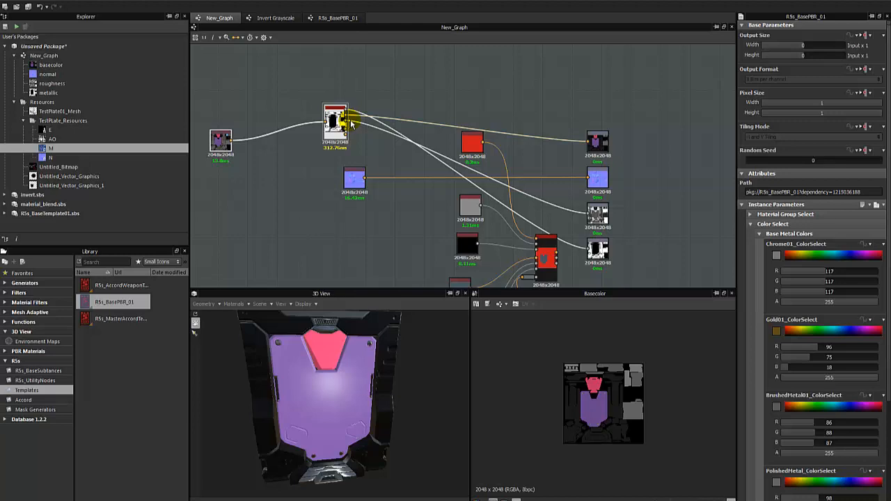
pyautogui.scroll(-2, 294, 216)
pyautogui.moveTo(213, 163); pyautogui.dragTo(315, 103)
pyautogui.moveTo(216, 93); pyautogui.dragTo(324, 131)
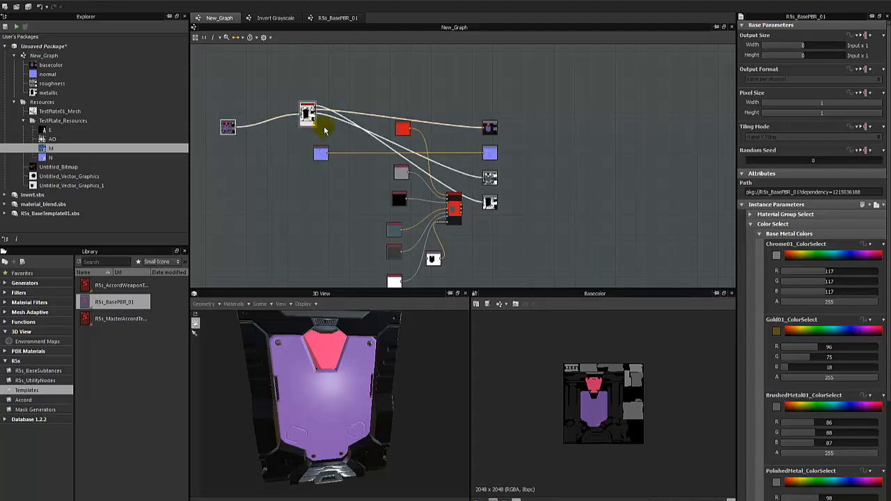
pyautogui.press('Delete')
# Connect the material blend node's color, roughness and metallic results to the matching graph outputs
pyautogui.scroll(2, 441, 207)
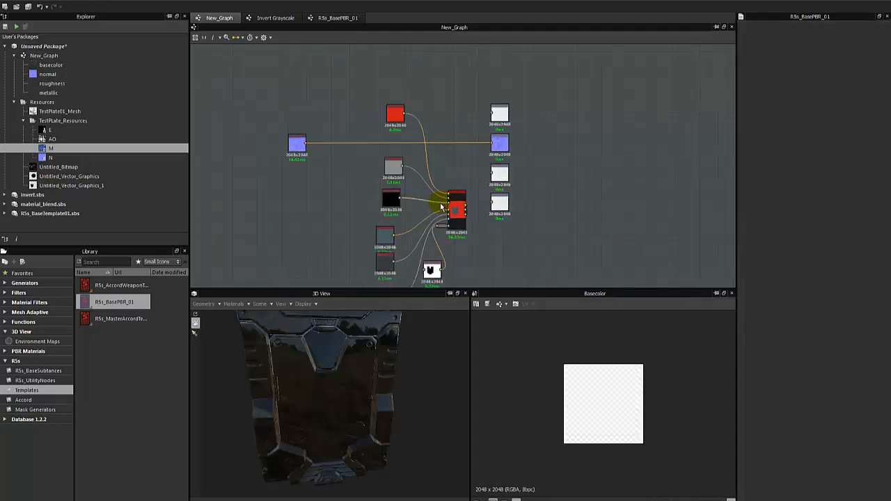
pyautogui.moveTo(465, 206); pyautogui.dragTo(483, 123)
pyautogui.moveTo(465, 205); pyautogui.dragTo(492, 174)
pyautogui.moveTo(339, 171); pyautogui.dragTo(422, 108, button='middle')
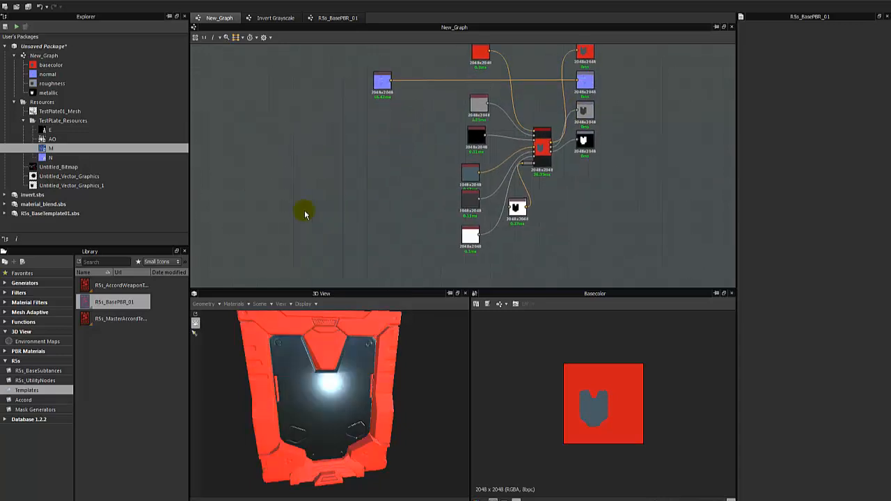
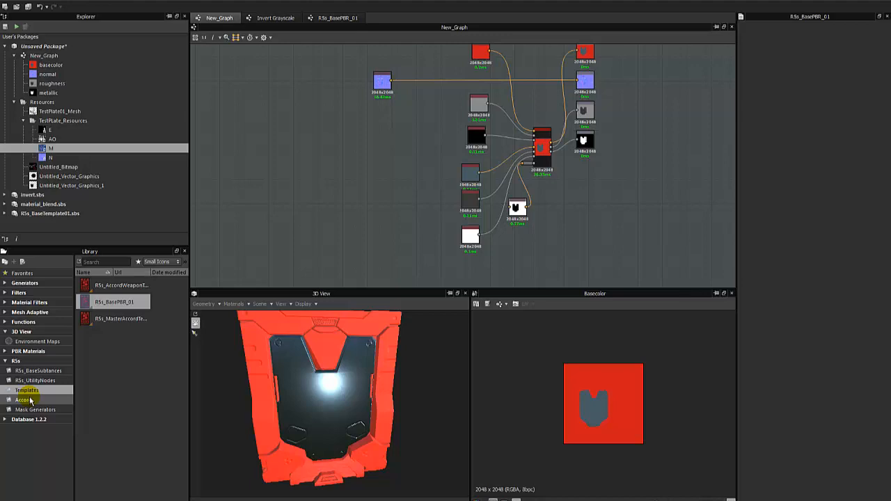
# Add an R5s_UniformScale node from the R5s_UtilityNodes library to the graph
pyautogui.click(38, 380)
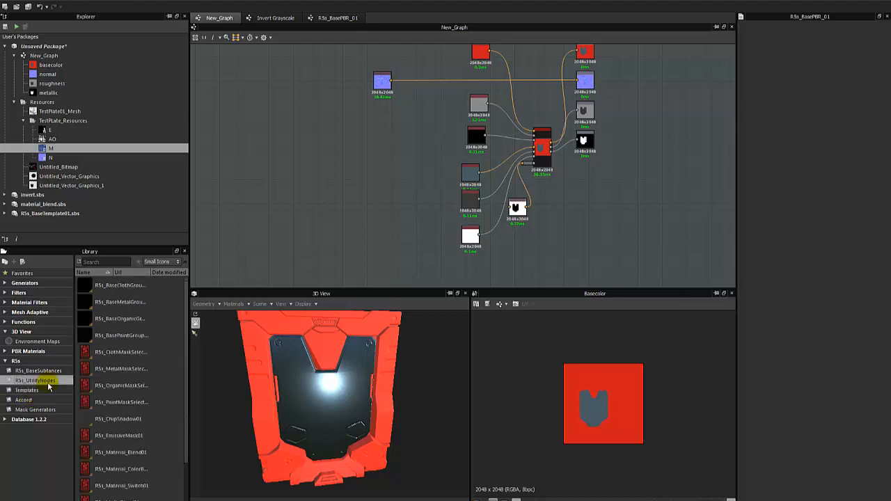
pyautogui.click(121, 418)
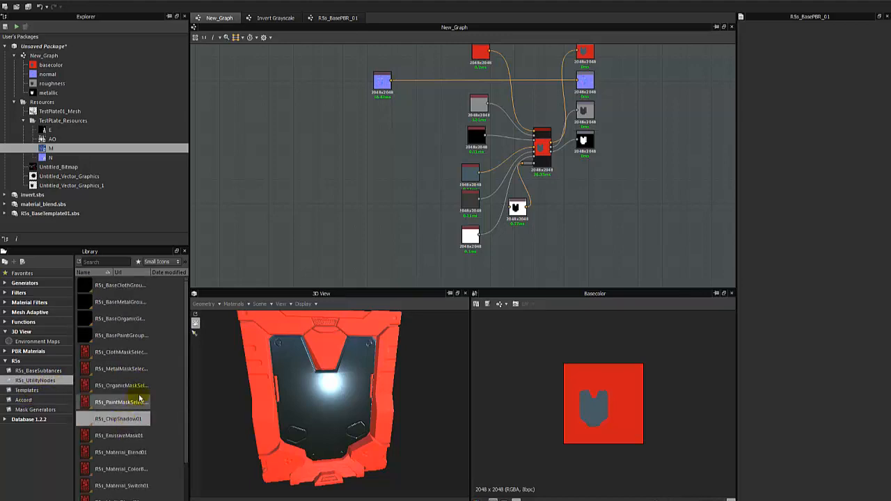
pyautogui.scroll(-1, 132, 419)
pyautogui.moveTo(124, 472); pyautogui.dragTo(395, 212)
# Add a Transformation 2D node to view its parameters and delete it again
pyautogui.rightClick(342, 179)
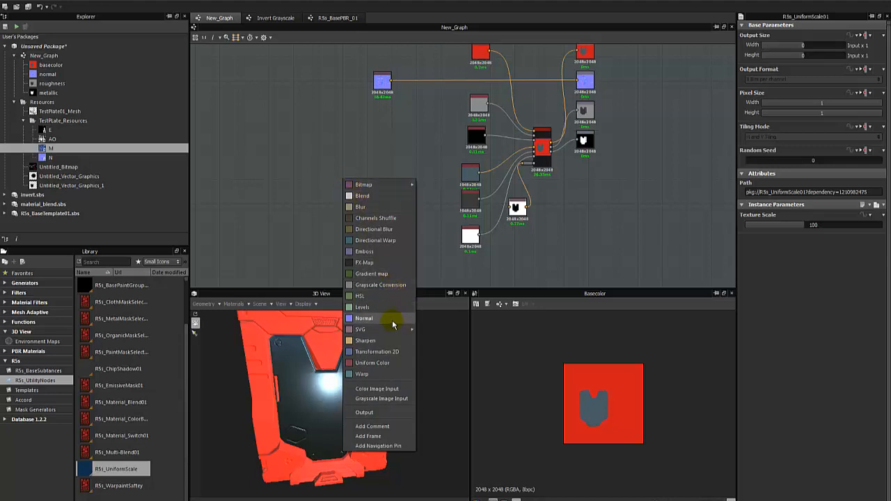
pyautogui.click(377, 351)
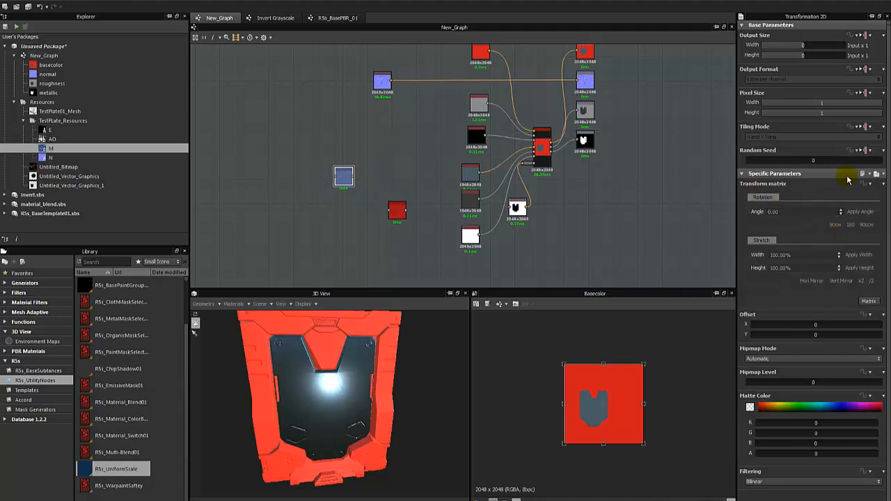
pyautogui.moveTo(288, 228); pyautogui.dragTo(352, 153)
pyautogui.press('Delete')
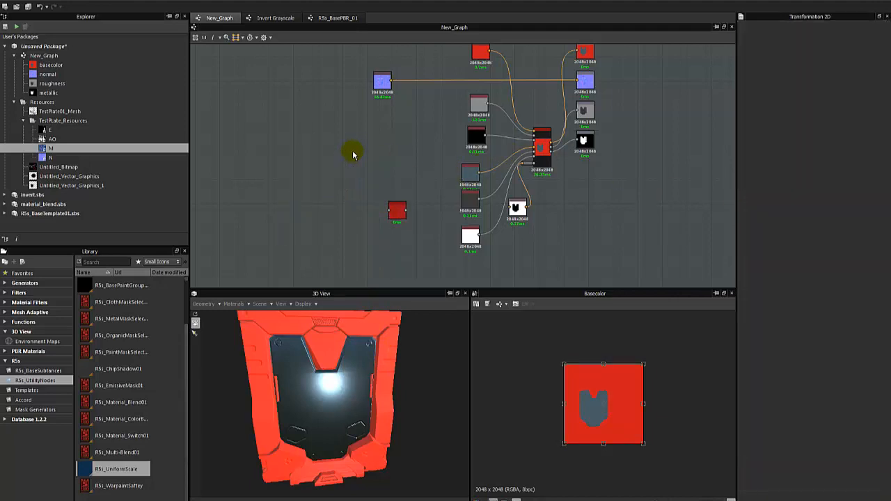
# Preview the R5s_UniformScale node and feed it the SVG node's black-and-white plate mask
pyautogui.doubleClick(395, 211)
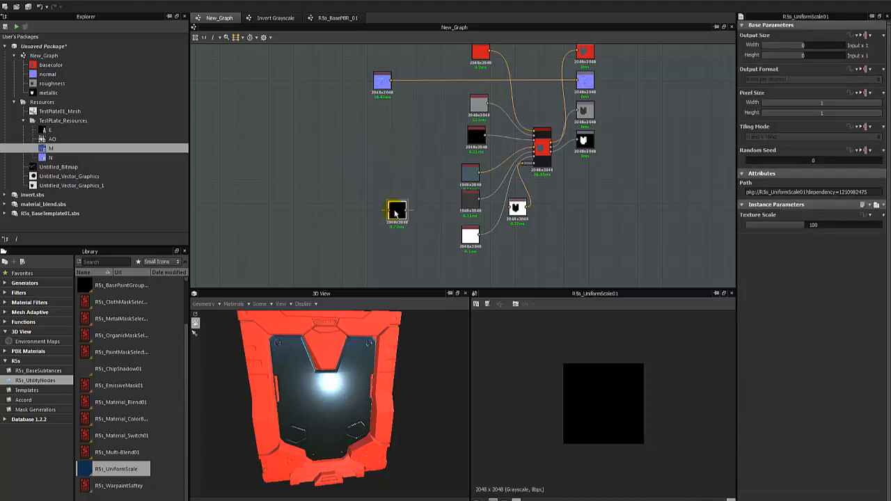
pyautogui.moveTo(395, 212); pyautogui.dragTo(575, 194)
pyautogui.scroll(2, 587, 218)
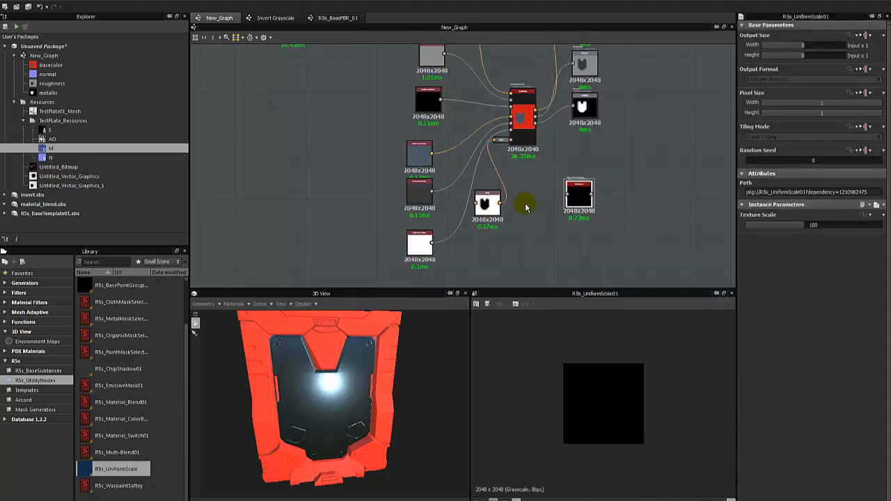
pyautogui.moveTo(500, 202); pyautogui.dragTo(575, 203)
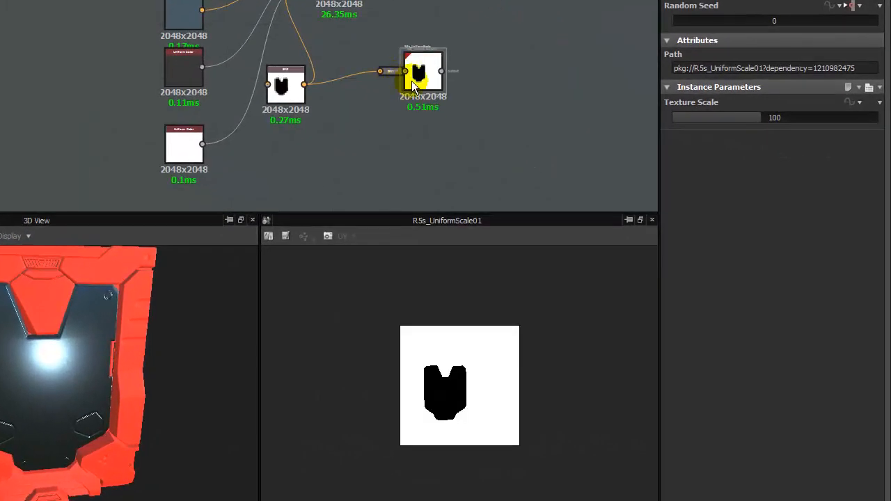
# Try a Texture Scale of 109.52 on the R5s_UniformScale node and delete the node
pyautogui.moveTo(757, 116); pyautogui.dragTo(777, 119)
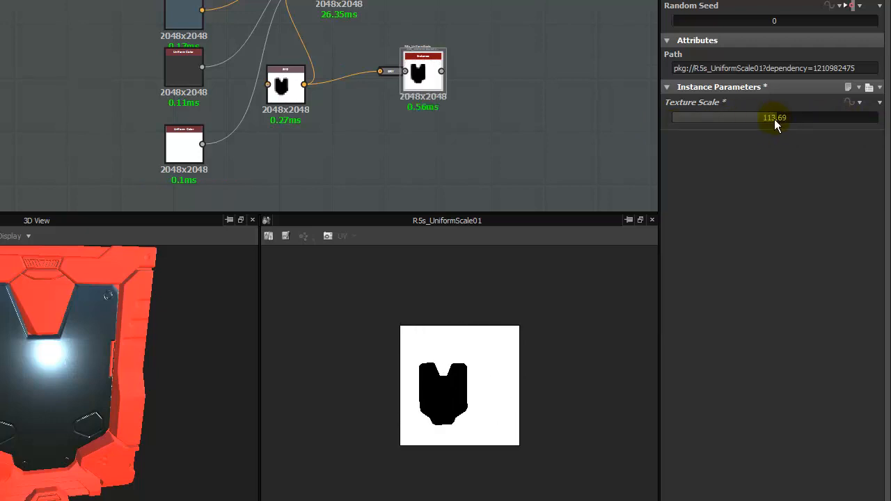
pyautogui.moveTo(775, 119); pyautogui.dragTo(771, 120)
pyautogui.moveTo(475, 44); pyautogui.dragTo(371, 121)
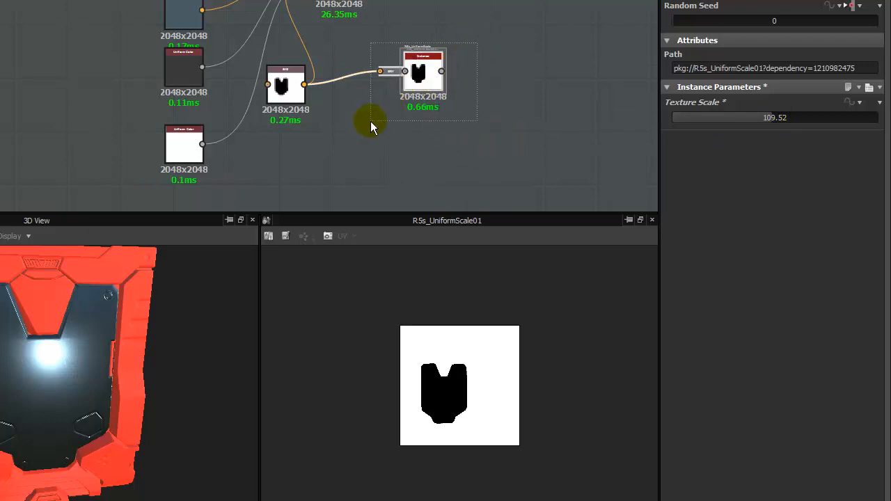
pyautogui.press('Delete')
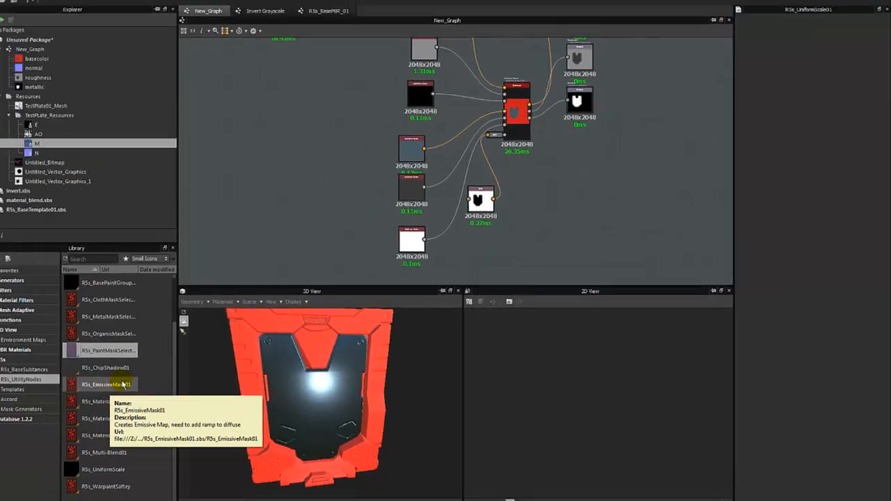
# Place the M color mask from TestPlate_Resources in the graph as a bitmap node
pyautogui.press('f')
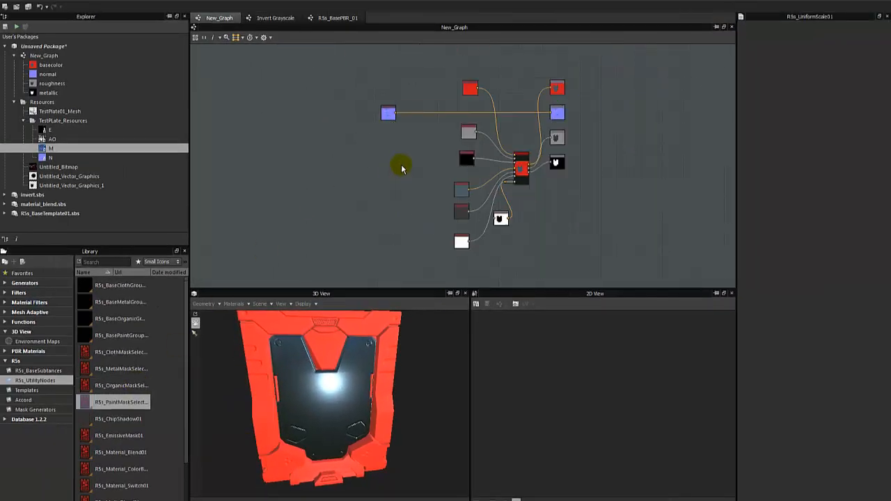
pyautogui.moveTo(46, 148); pyautogui.dragTo(364, 173)
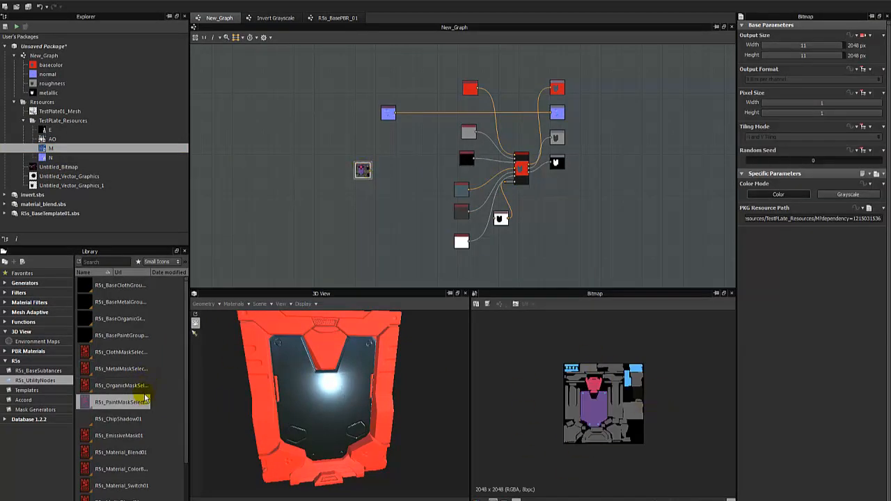
pyautogui.click(138, 356)
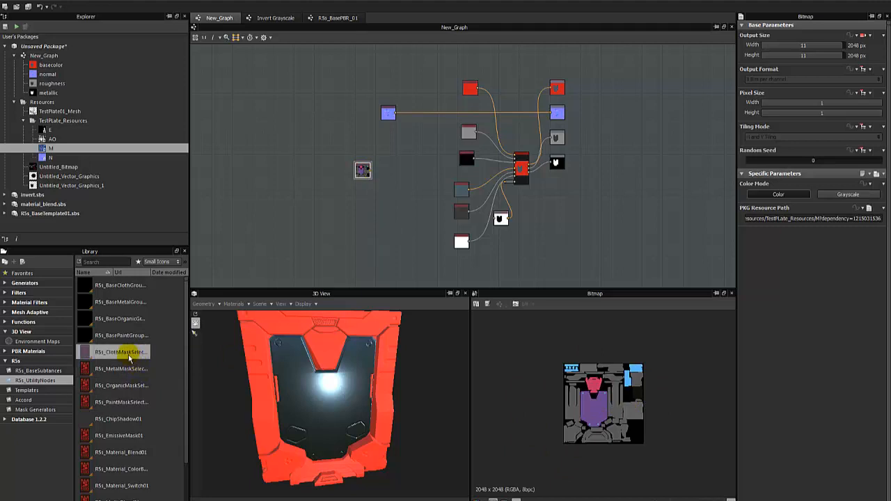
# Add the R5s metal mask selector node, feed it the M bitmap and check the resulting mask
pyautogui.moveTo(101, 369); pyautogui.dragTo(392, 210)
pyautogui.scroll(4, 391, 209)
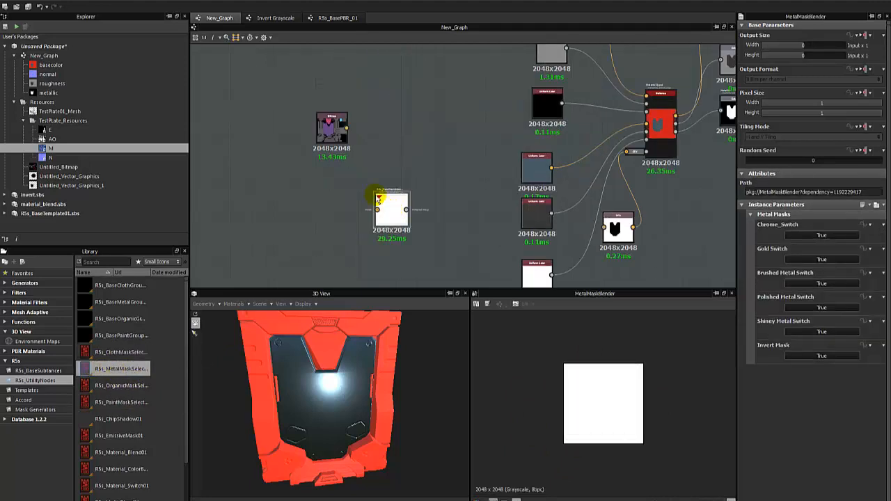
pyautogui.moveTo(347, 128); pyautogui.dragTo(377, 209)
pyautogui.scroll(3, 591, 386)
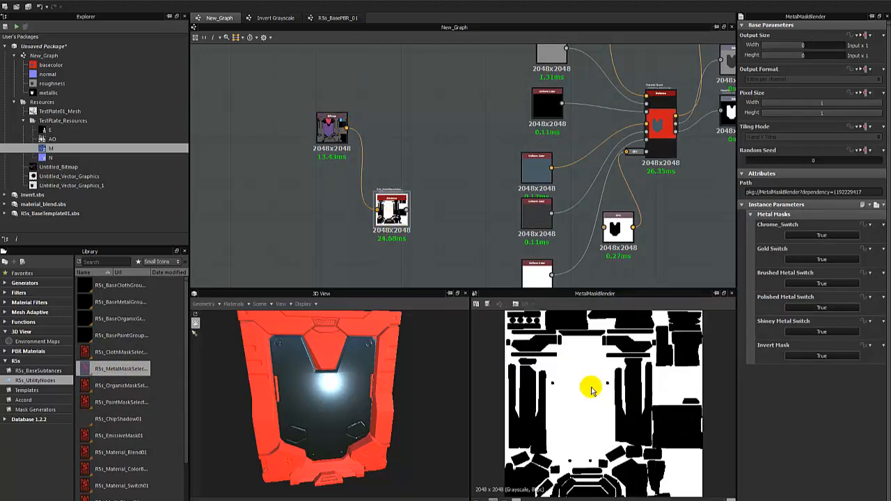
pyautogui.scroll(-2, 567, 394)
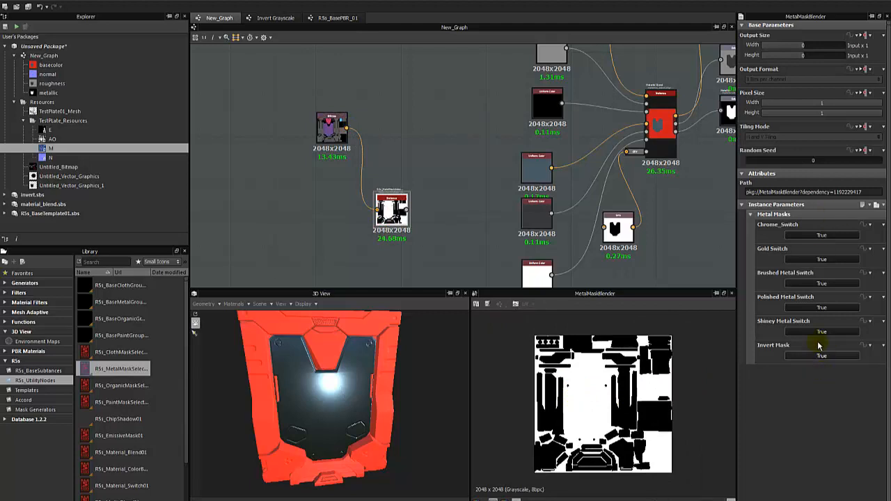
# Toggle Invert Mask and Shiney Metal Switch to False and back to True on the metal mask node
pyautogui.click(803, 357)
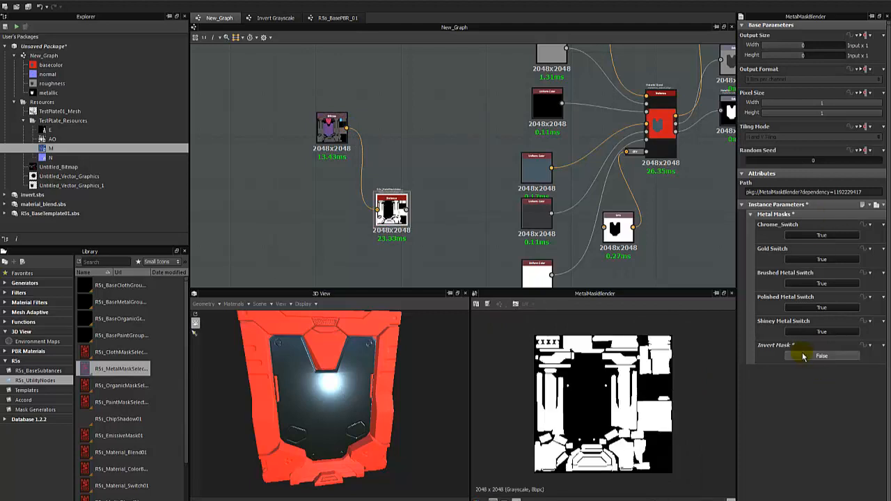
pyautogui.click(803, 355)
pyautogui.click(798, 332)
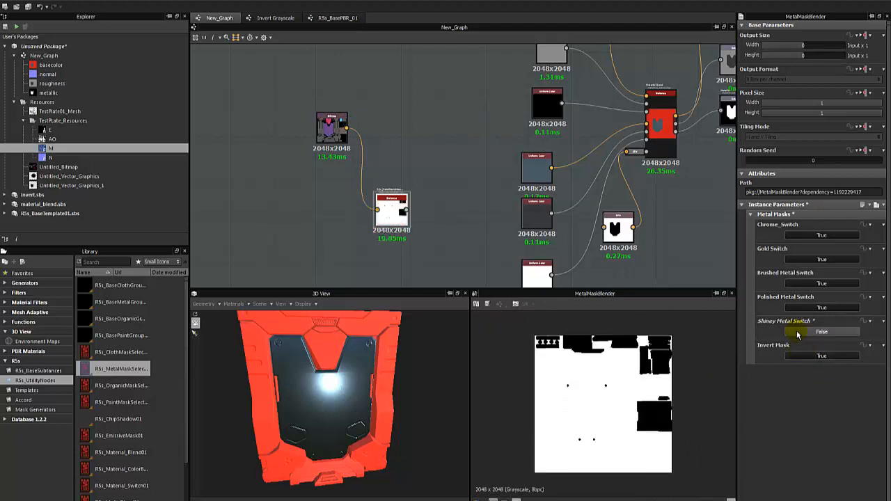
pyautogui.click(798, 333)
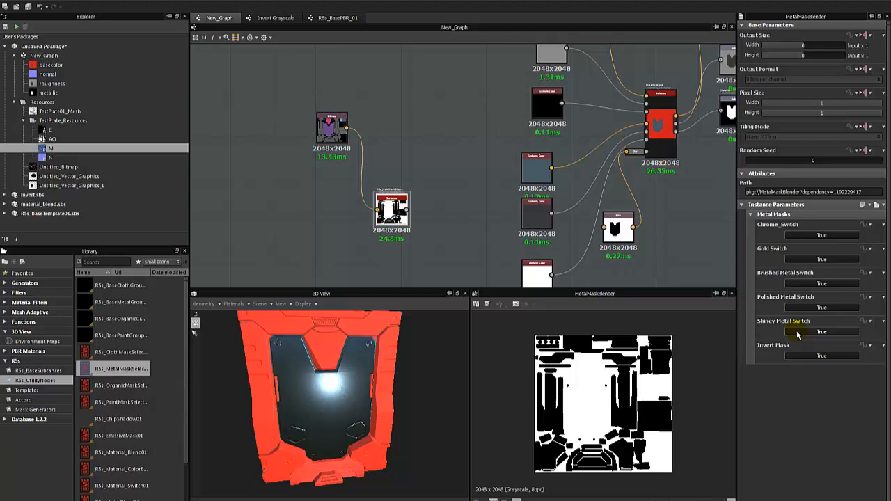
# Set the Shiney Metal, Polished Metal, Brushed Metal and Gold switches to False to isolate the chrome mask
pyautogui.click(798, 332)
pyautogui.click(798, 308)
pyautogui.click(798, 284)
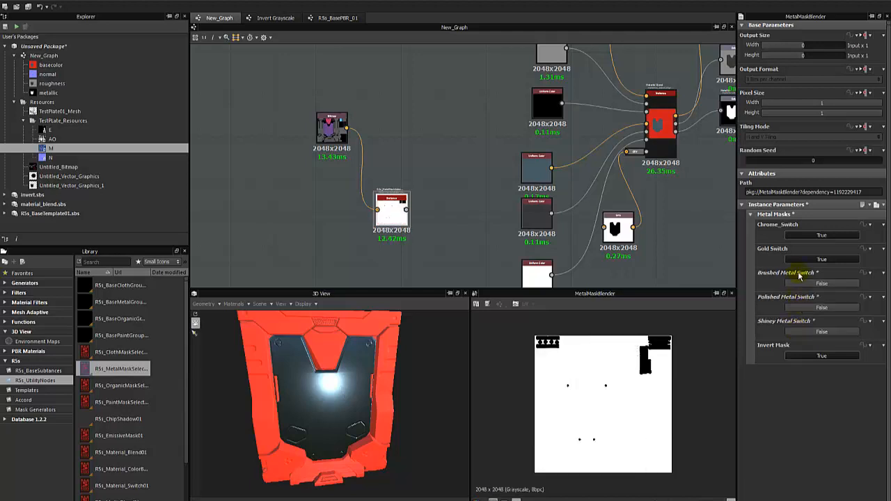
pyautogui.click(798, 259)
pyautogui.scroll(1, 631, 418)
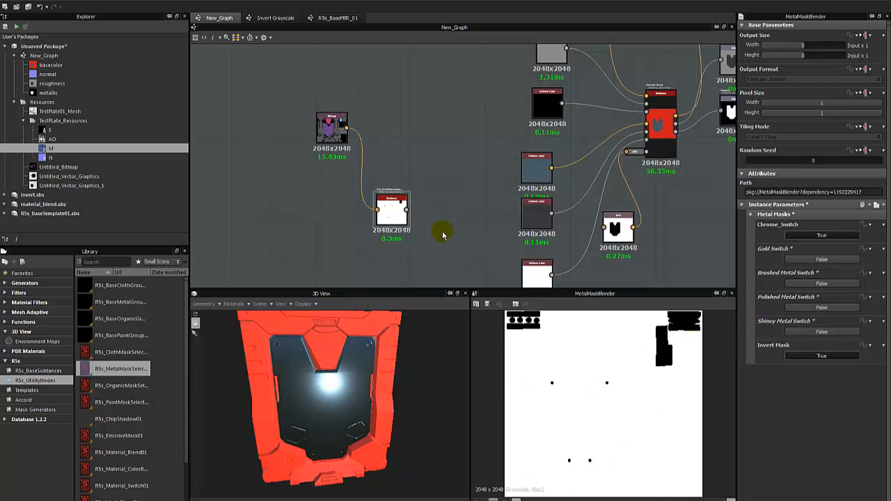
# Delete the metal mask selector node and the M bitmap node
pyautogui.press('Delete')
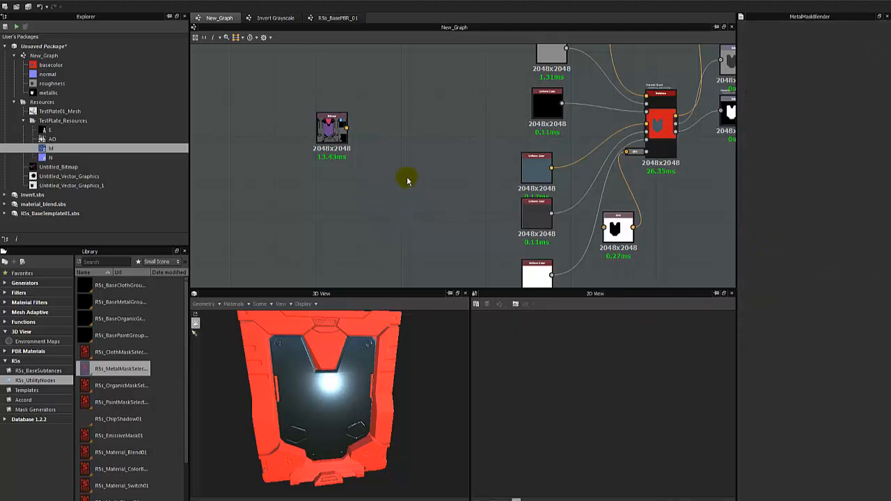
pyautogui.scroll(-3, 417, 136)
pyautogui.moveTo(250, 194); pyautogui.dragTo(326, 128)
pyautogui.press('Delete')
pyautogui.moveTo(290, 127); pyautogui.dragTo(264, 188, button='middle')
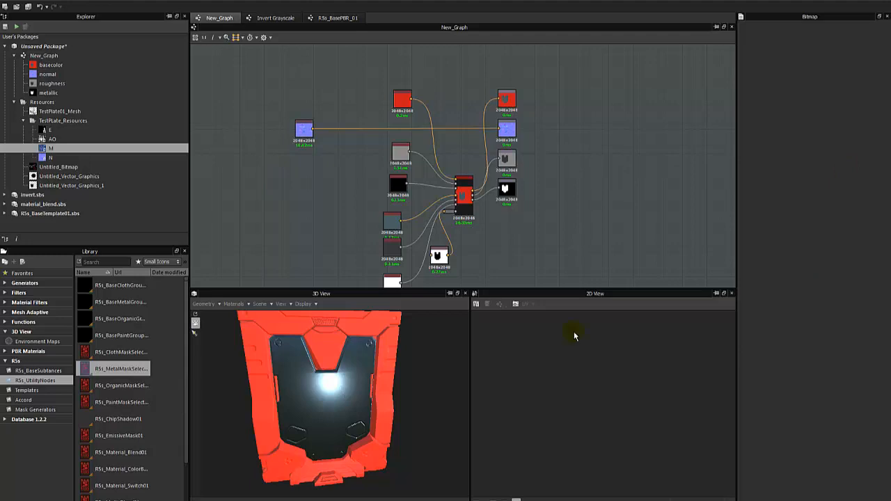
# Search the library for "grunge"
pyautogui.click(341, 370)
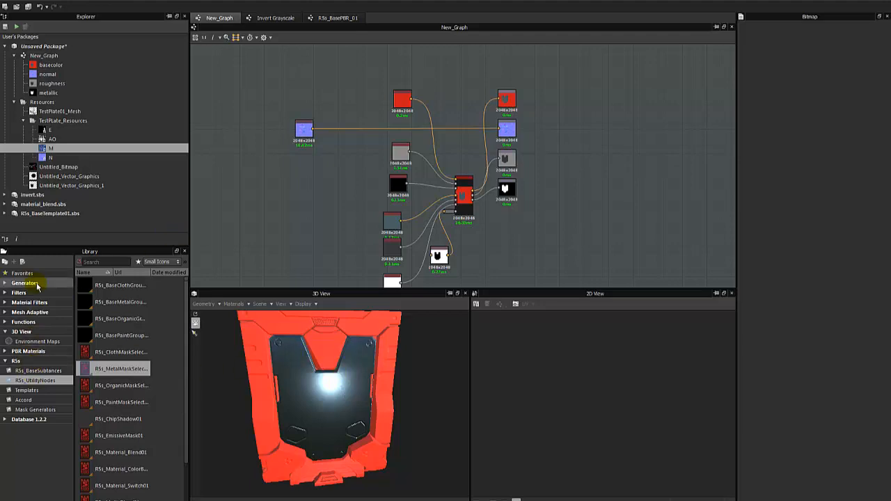
pyautogui.click(108, 262)
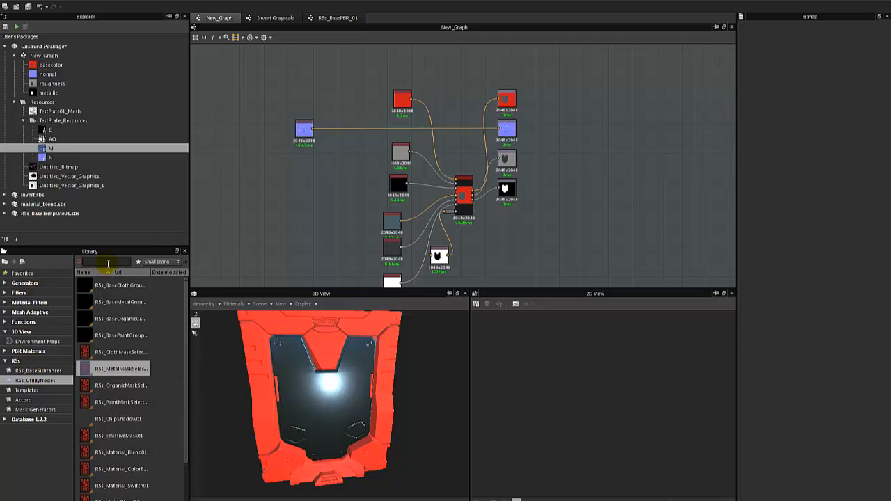
pyautogui.write('gru')
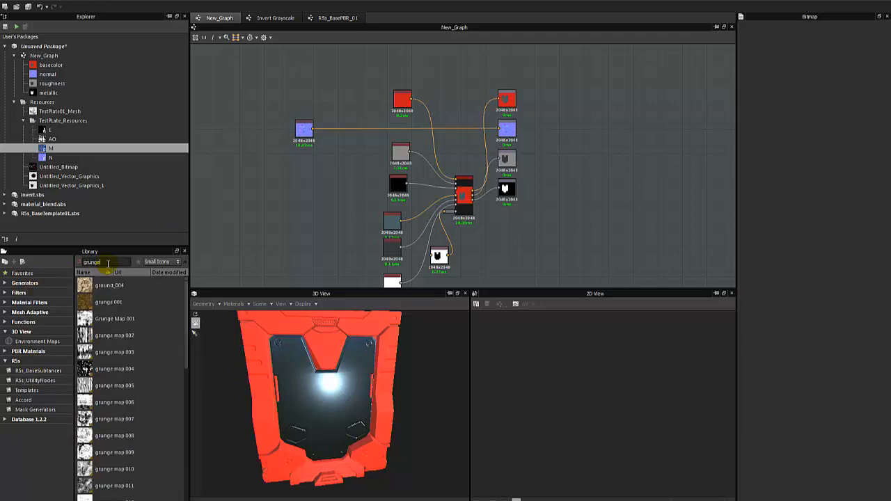
# Add the ground_004 substance from the library's "grunge" results to the graph, update its file format, and preview its Diffuse output
pyautogui.write('nge')
pyautogui.click(116, 453)
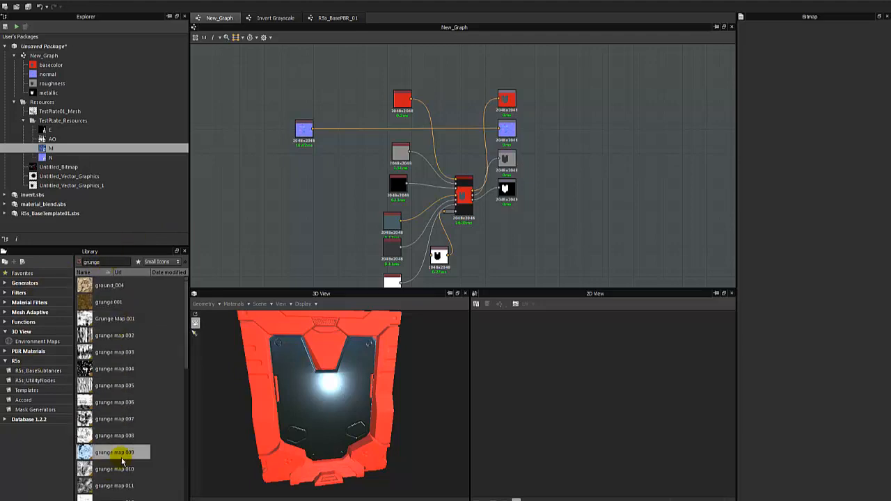
pyautogui.moveTo(104, 285); pyautogui.dragTo(295, 213)
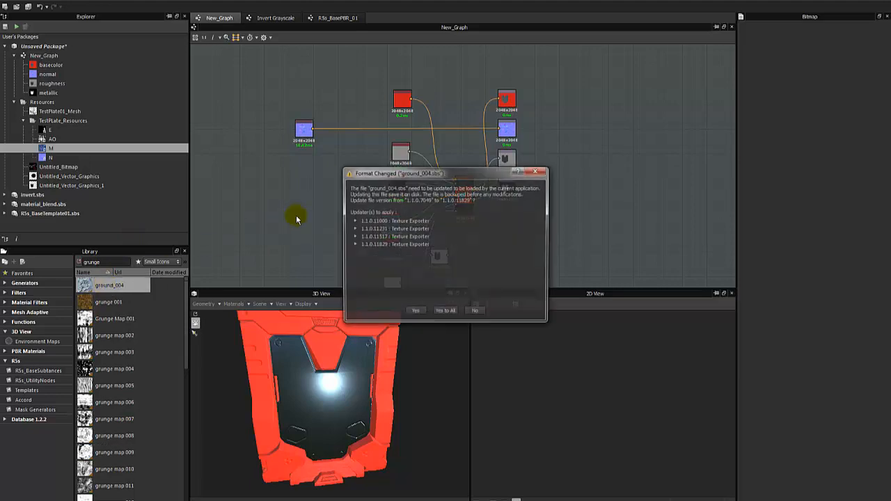
pyautogui.click(449, 312)
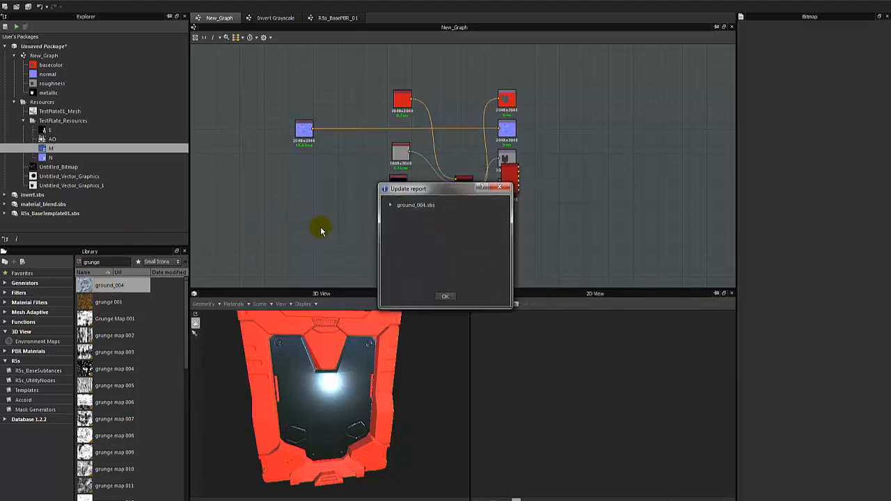
pyautogui.click(444, 297)
pyautogui.click(300, 221)
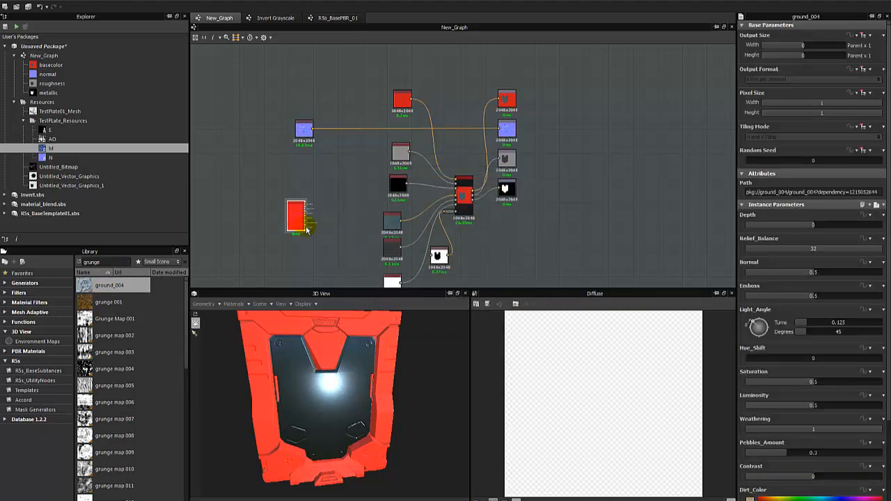
pyautogui.scroll(-3, 589, 381)
pyautogui.scroll(8, 593, 380)
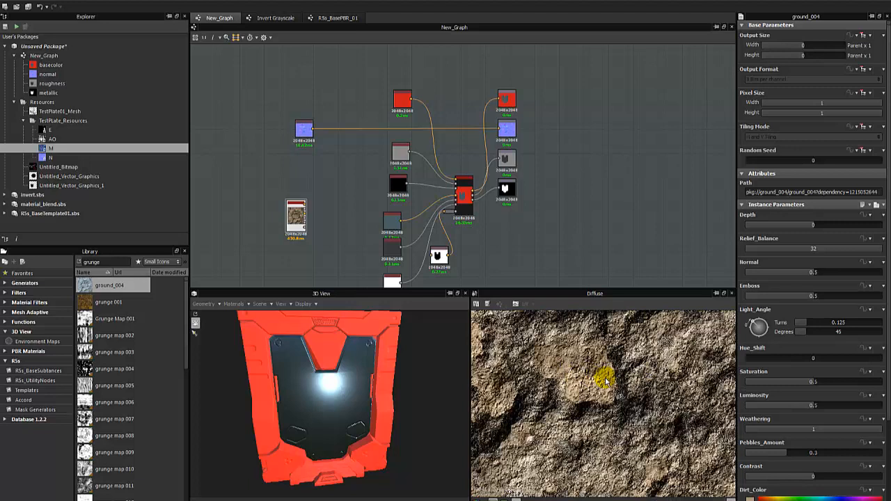
# Delete the ground_004 node from the graph
pyautogui.rightClick(299, 209)
pyautogui.click(269, 204)
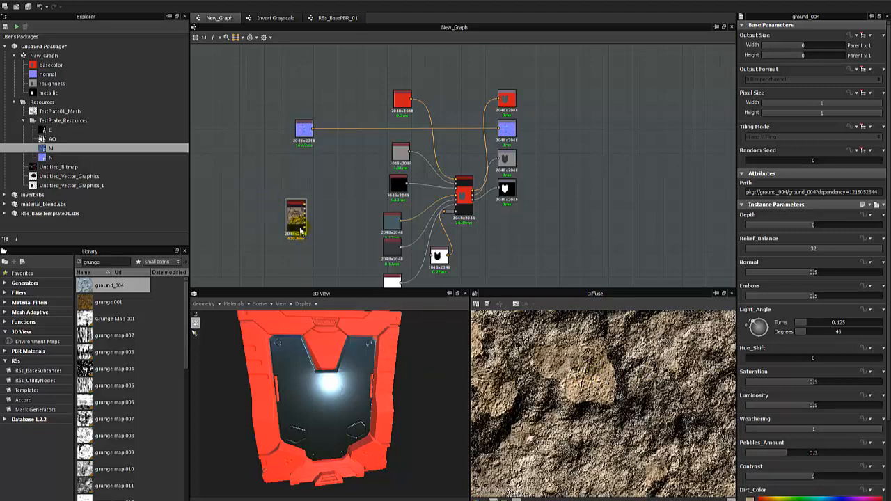
pyautogui.click(293, 220)
pyautogui.press('Delete')
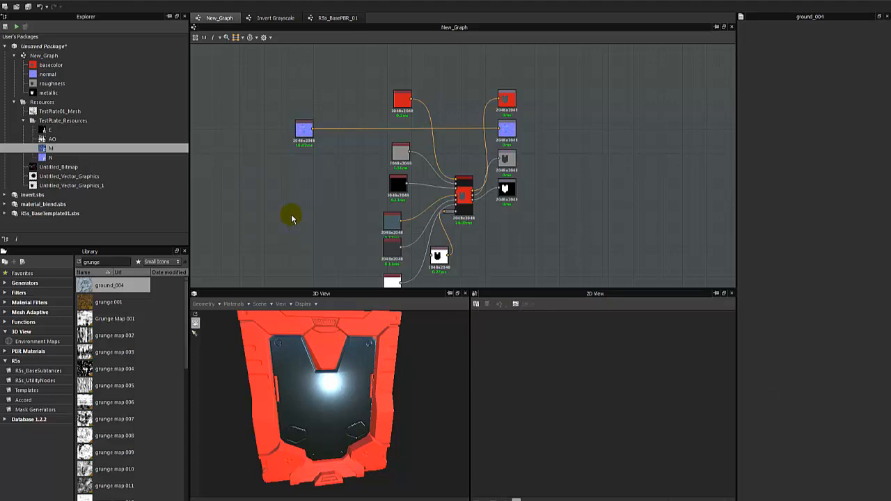
# Move the four output nodes farther away from the material blend node
pyautogui.scroll(-3, 334, 181)
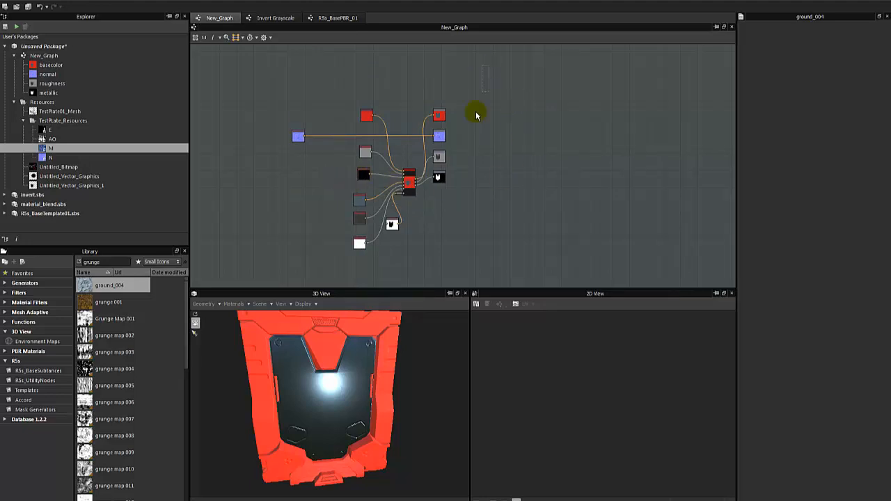
pyautogui.moveTo(490, 64); pyautogui.dragTo(471, 183)
pyautogui.click(462, 217)
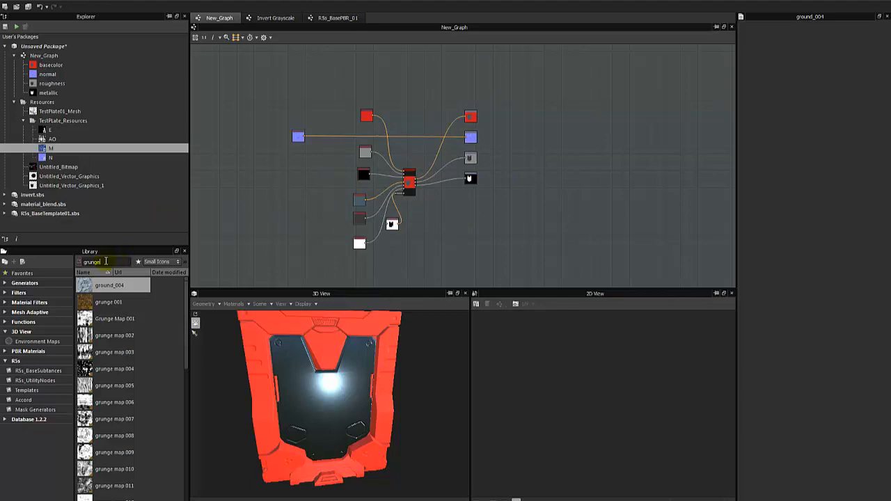
# Search the library for "blend" and browse the Mesh Adaptive category
pyautogui.press('BackSpace')
pyautogui.press('BackSpace')
pyautogui.press('BackSpace')
pyautogui.press('BackSpace')
pyautogui.press('BackSpace')
pyautogui.press('BackSpace')
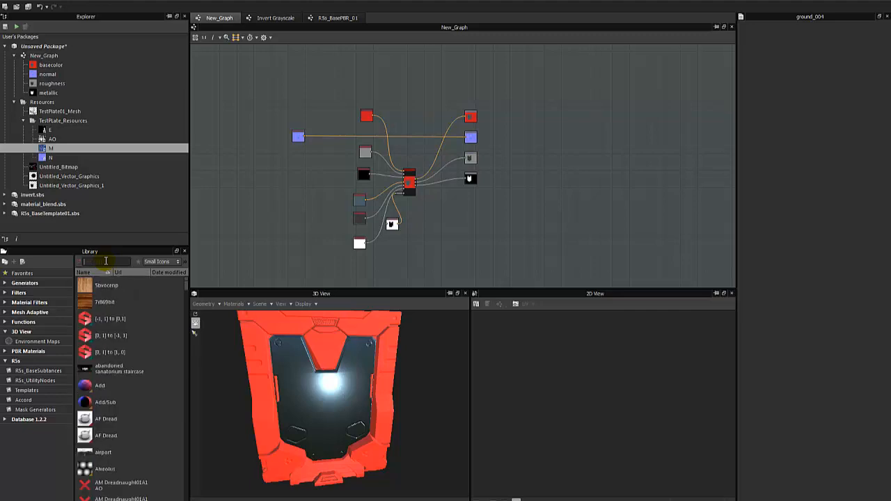
pyautogui.write('blend')
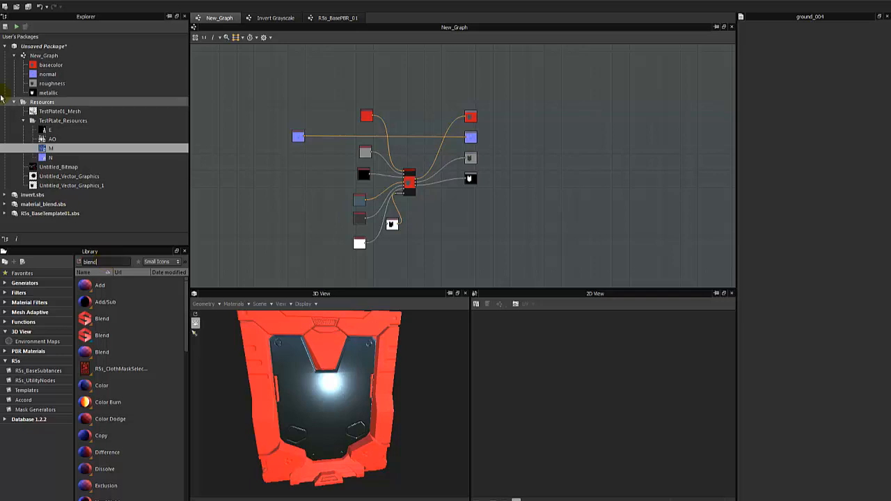
pyautogui.click(34, 312)
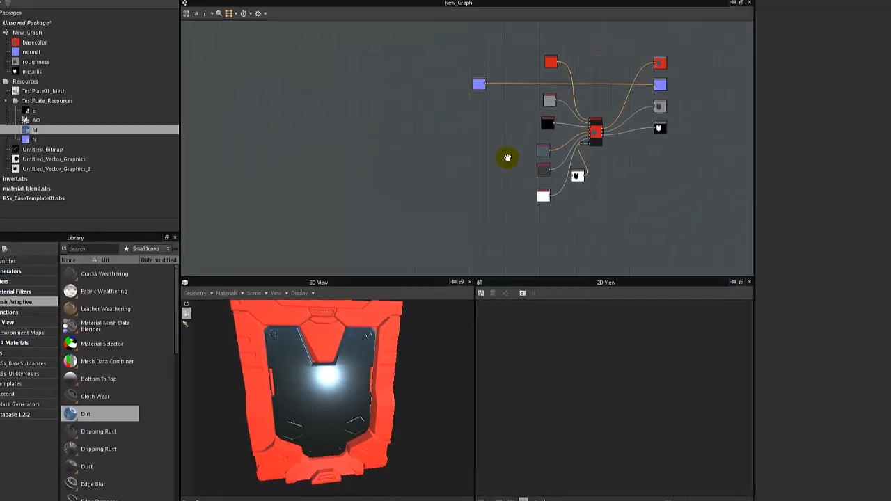
# Move the SVG mask node farther from the material blend node and preview its shape and parameters
pyautogui.scroll(1, 466, 202)
pyautogui.moveTo(464, 199); pyautogui.dragTo(356, 135, button='middle')
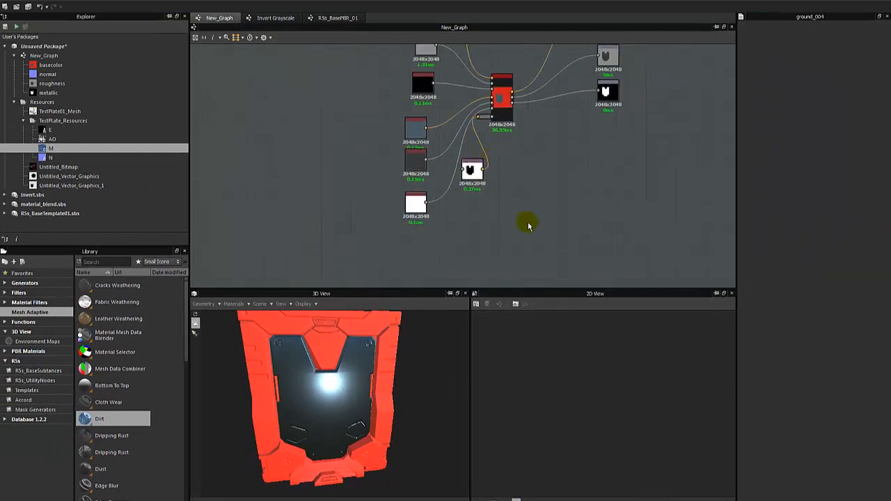
pyautogui.click(470, 173)
pyautogui.moveTo(470, 177); pyautogui.dragTo(485, 201)
pyautogui.click(512, 208)
pyautogui.scroll(4, 513, 208)
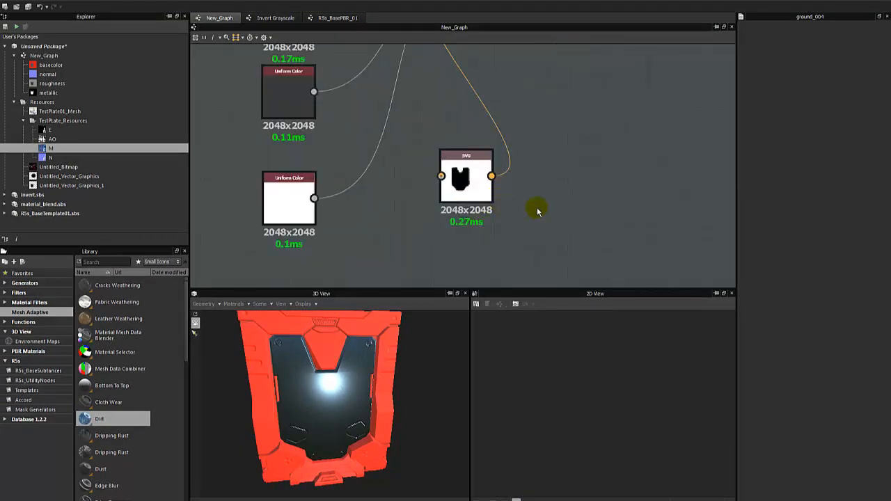
pyautogui.doubleClick(470, 184)
pyautogui.scroll(-4, 432, 195)
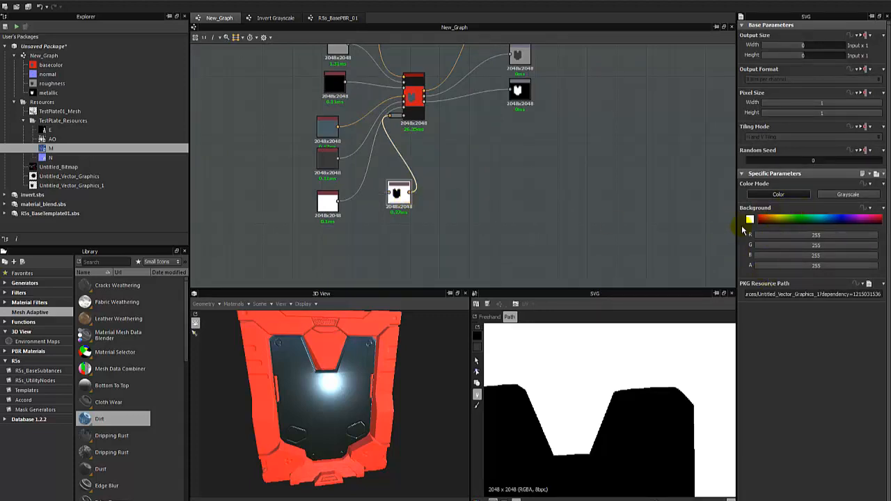
# Add a Blend node beside the SVG mask node
pyautogui.moveTo(366, 154); pyautogui.dragTo(477, 263, button='middle')
pyautogui.click(341, 207)
pyautogui.moveTo(423, 233); pyautogui.dragTo(322, 88, button='middle')
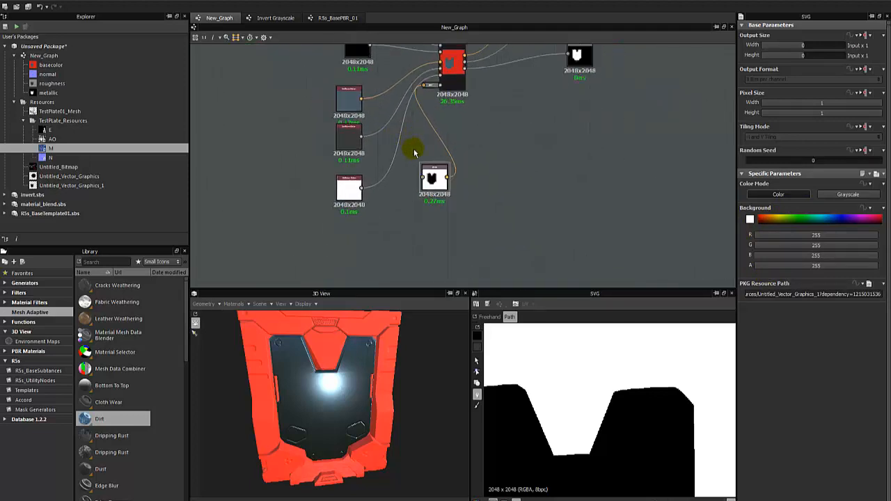
pyautogui.scroll(2, 499, 233)
pyautogui.click(408, 158)
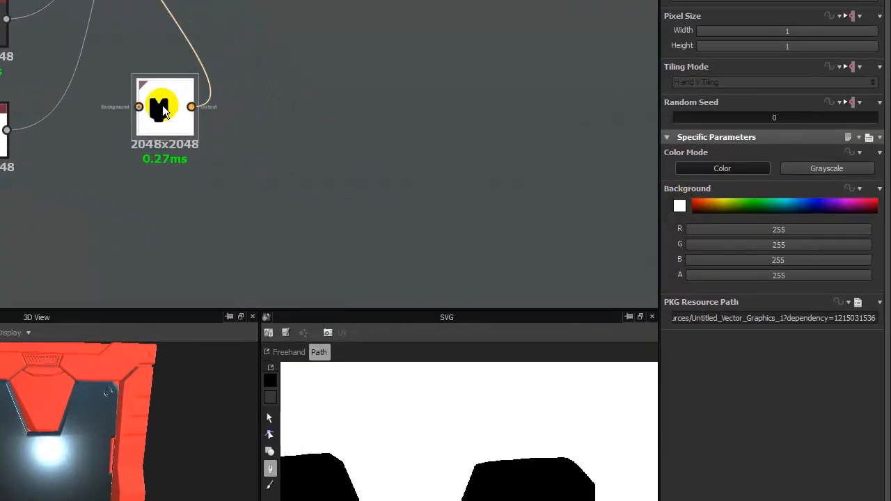
pyautogui.rightClick(225, 131)
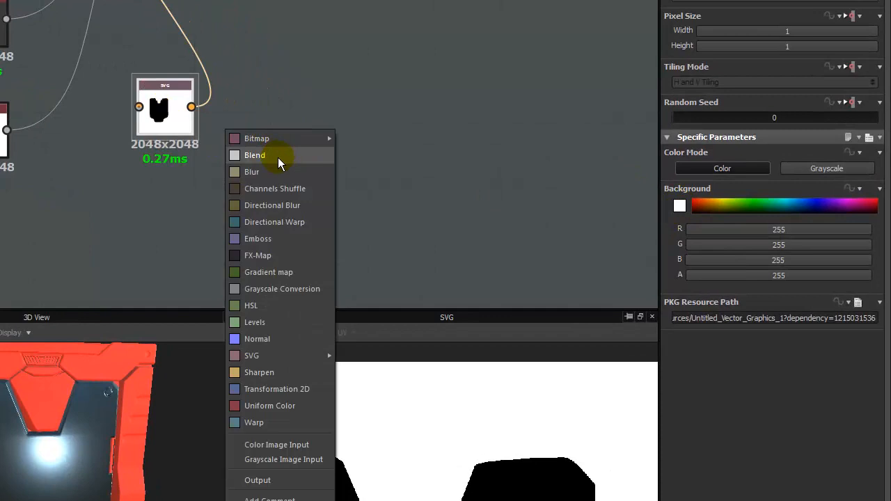
pyautogui.click(147, 214)
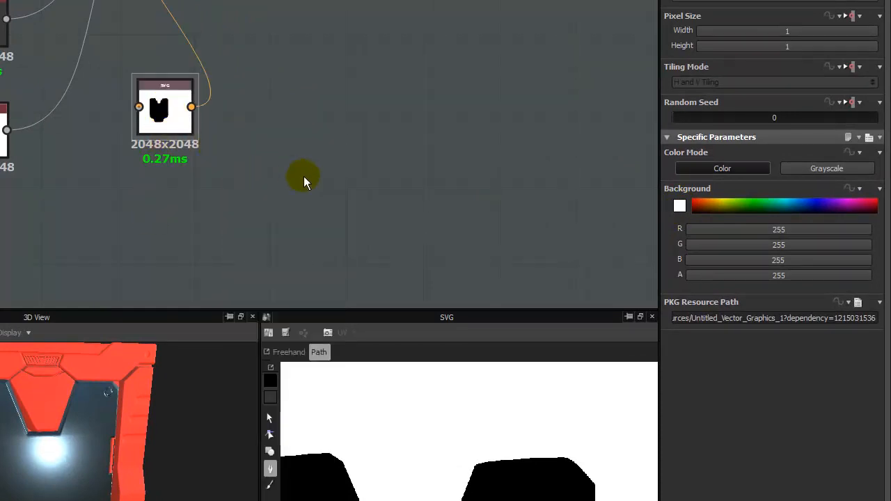
pyautogui.rightClick(304, 178)
pyautogui.click(333, 203)
pyautogui.moveTo(294, 175); pyautogui.dragTo(322, 126)
# Add a Blur node and arrange it above the SVG mask and Blend nodes
pyautogui.rightClick(245, 141)
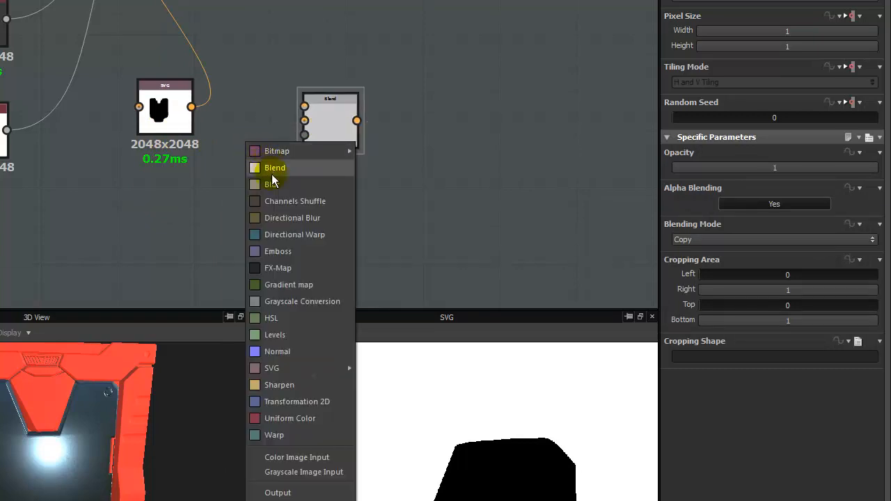
pyautogui.click(272, 172)
pyautogui.moveTo(269, 133); pyautogui.dragTo(253, 51)
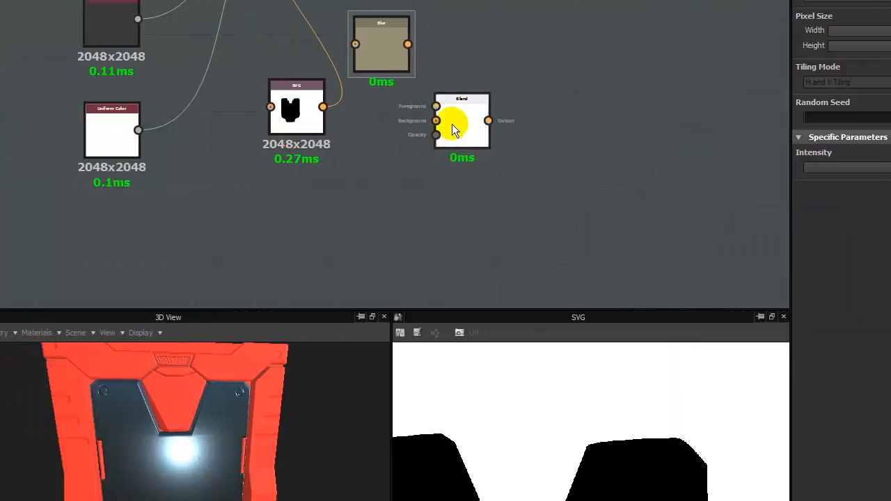
pyautogui.moveTo(319, 124); pyautogui.dragTo(315, 112)
# Search the library for "histo" and place a Histogram Scan node beyond the Blend node
pyautogui.click(27, 269)
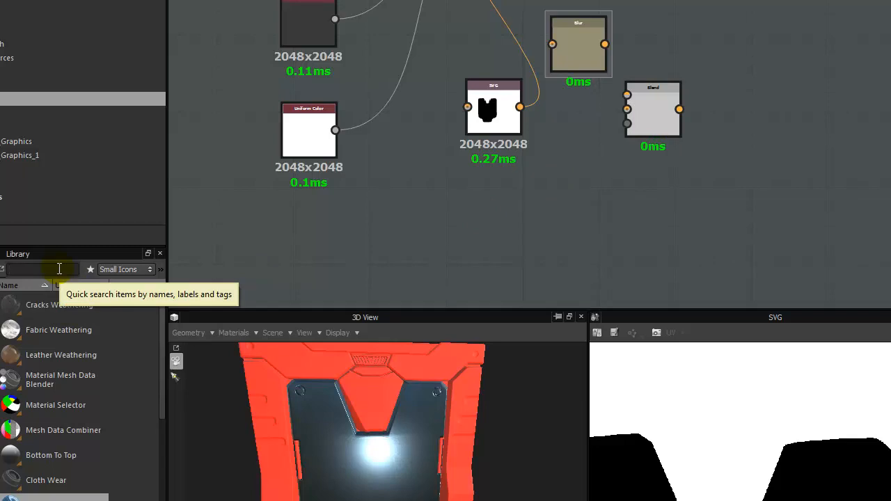
pyautogui.write('histo')
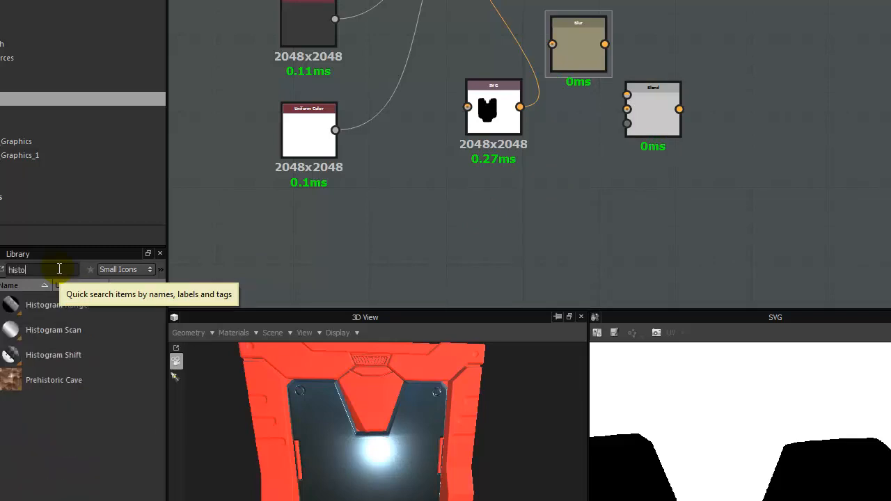
pyautogui.write('r')
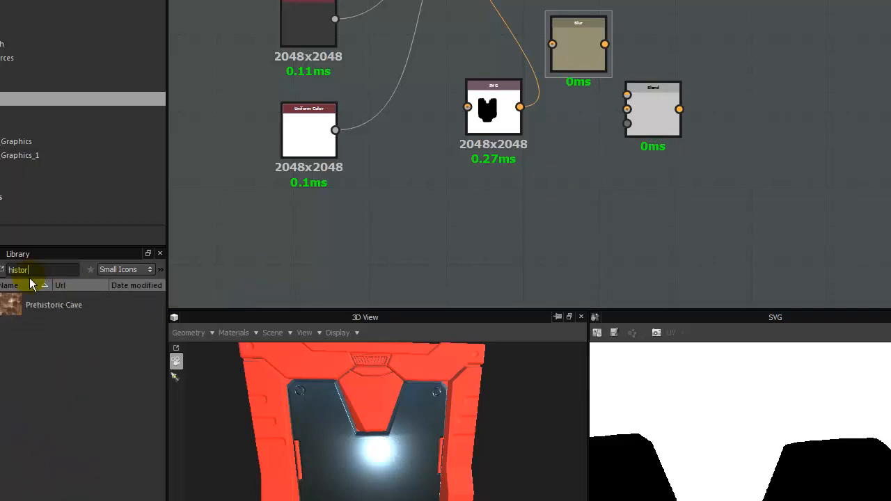
pyautogui.press('BackSpace')
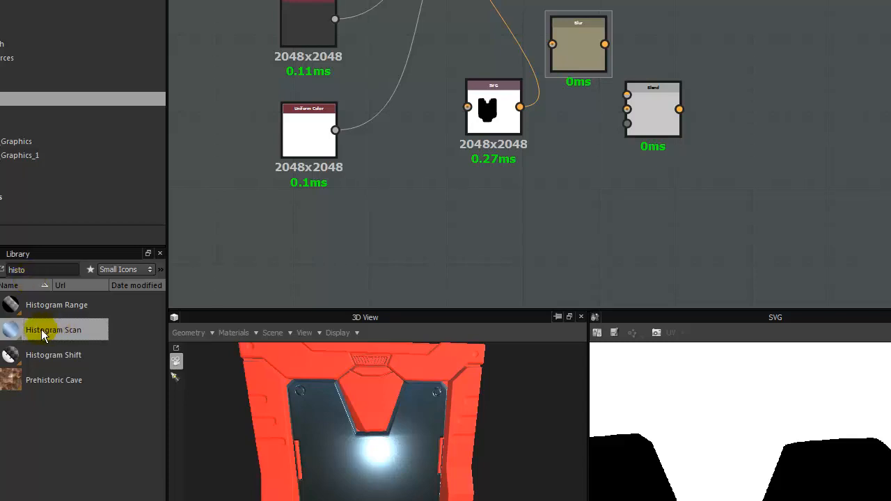
pyautogui.moveTo(44, 332); pyautogui.dragTo(774, 165)
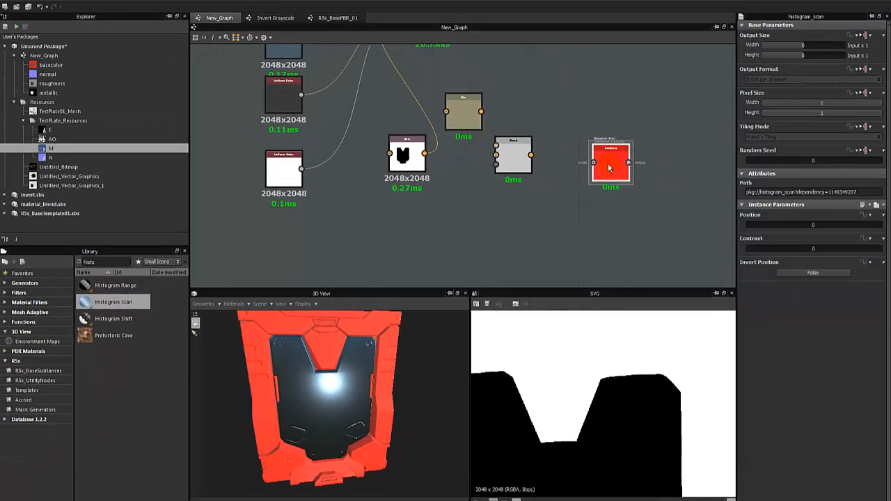
# Remove the link from the SVG mask to the material blend node and connect the SVG mask to the Blur node's input
pyautogui.moveTo(483, 190); pyautogui.dragTo(419, 228, button='middle')
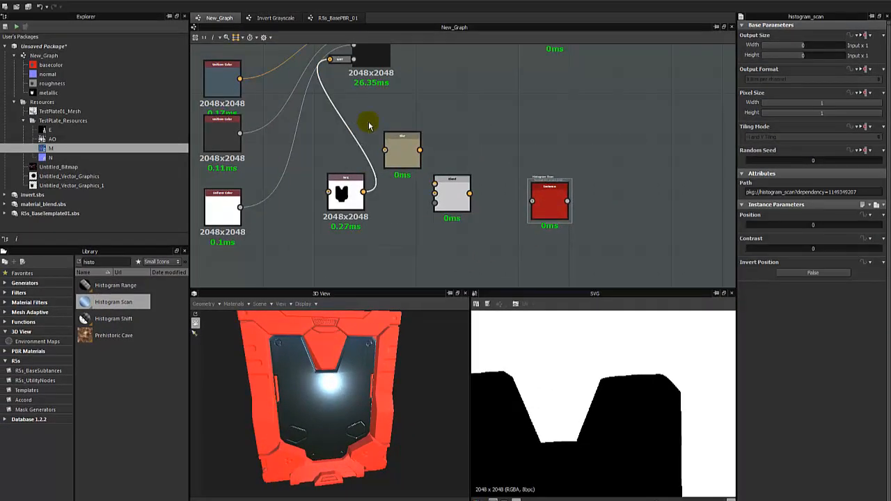
pyautogui.press('Delete')
pyautogui.moveTo(364, 192); pyautogui.dragTo(383, 153)
# Preview the Blur node and set its intensity to 1.8
pyautogui.doubleClick(401, 151)
pyautogui.scroll(-3, 605, 419)
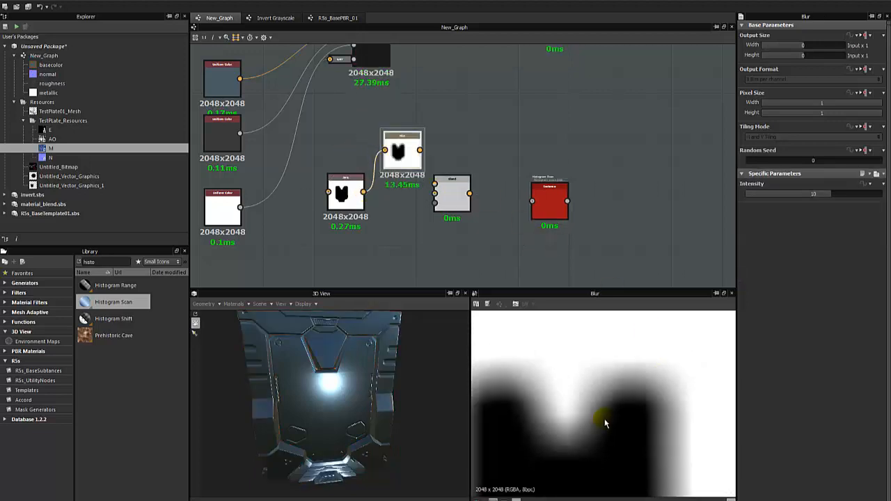
pyautogui.scroll(1, 599, 380)
pyautogui.moveTo(814, 194); pyautogui.dragTo(761, 196)
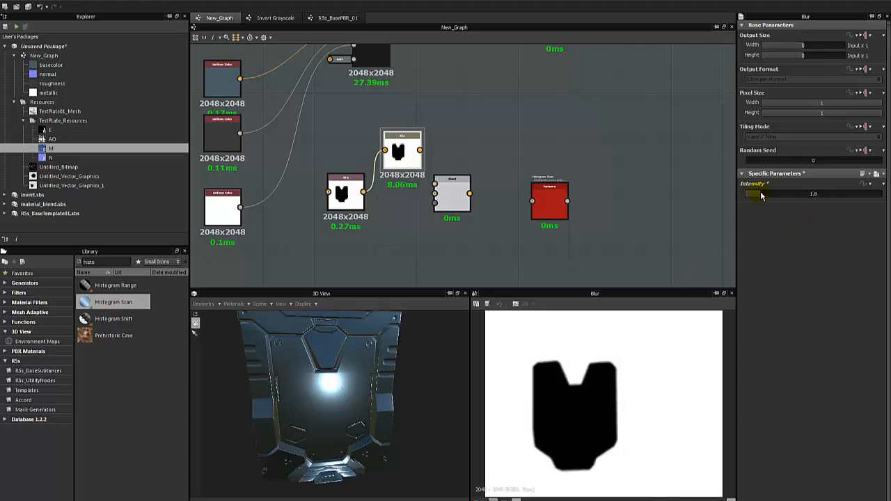
# Connect the Blur output to the Blend node's foreground and the SVG mask output to its background
pyautogui.moveTo(443, 202); pyautogui.dragTo(451, 196)
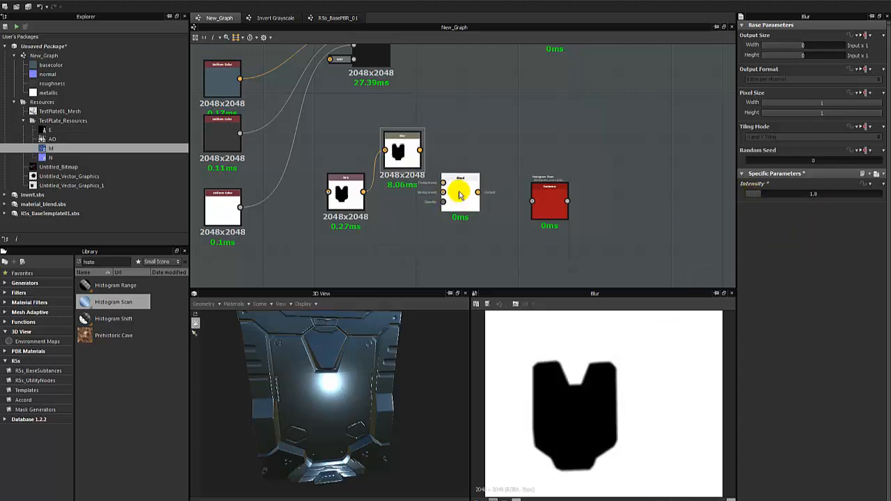
pyautogui.moveTo(422, 151); pyautogui.dragTo(444, 179)
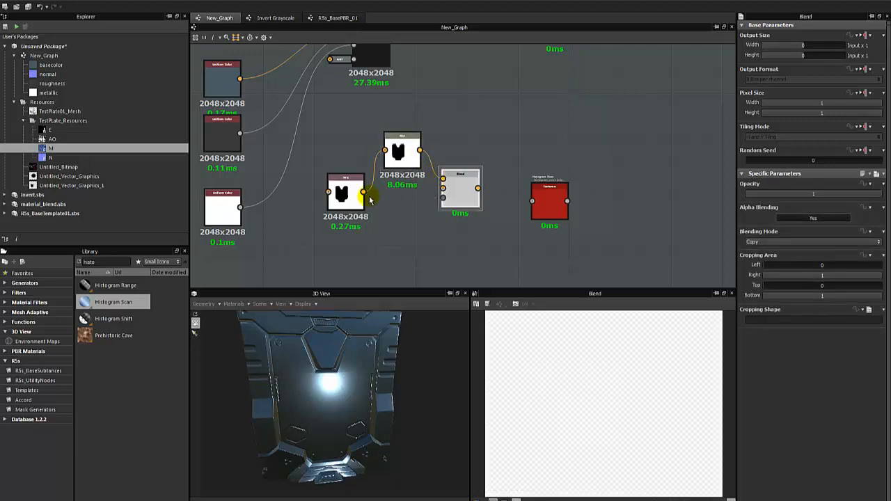
pyautogui.moveTo(364, 194); pyautogui.dragTo(443, 188)
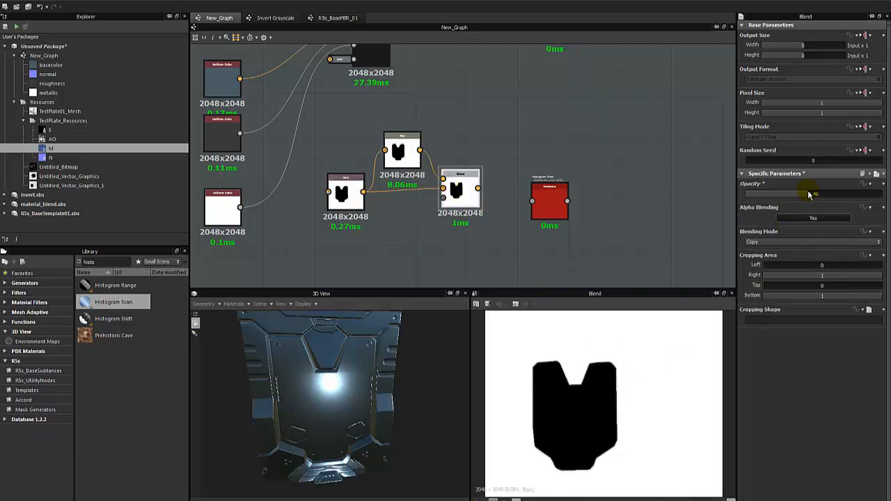
# Set the Blend node's opacity to 1 and its blending mode to Max (Lighten), and inspect the mask edges
pyautogui.moveTo(810, 193); pyautogui.dragTo(875, 195)
pyautogui.click(789, 243)
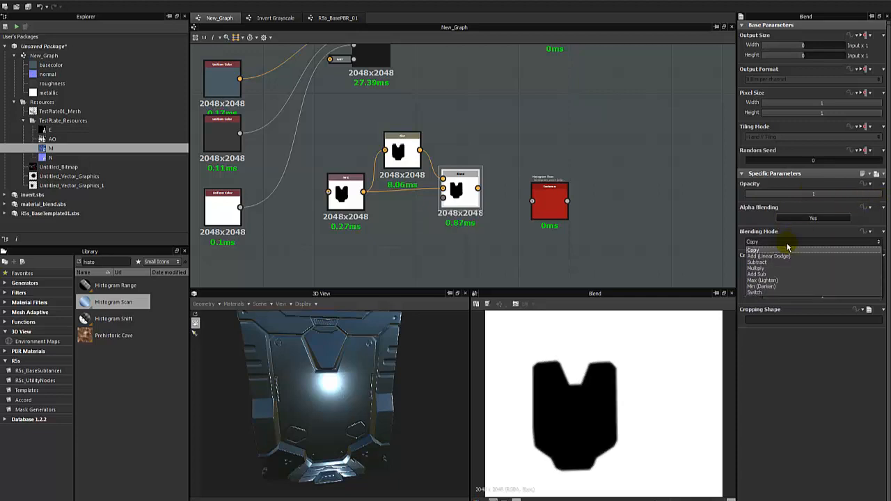
pyautogui.click(762, 280)
pyautogui.scroll(3, 603, 376)
pyautogui.scroll(2, 603, 375)
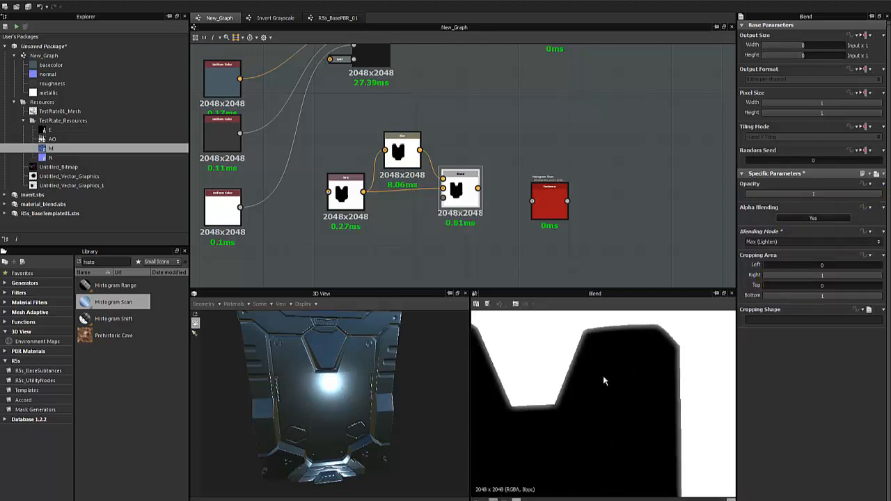
# Set the Blend node's blending mode to Min (Darken) and connect its output to the Histogram Scan node's input
pyautogui.click(765, 245)
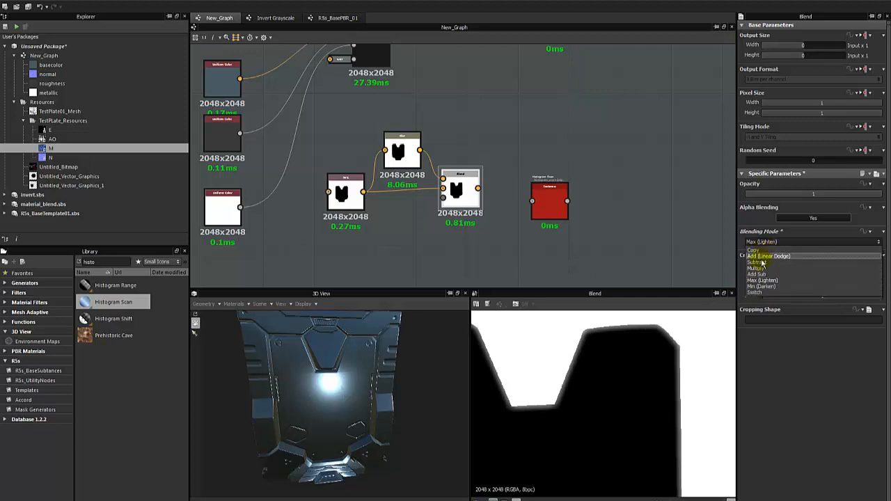
pyautogui.click(757, 287)
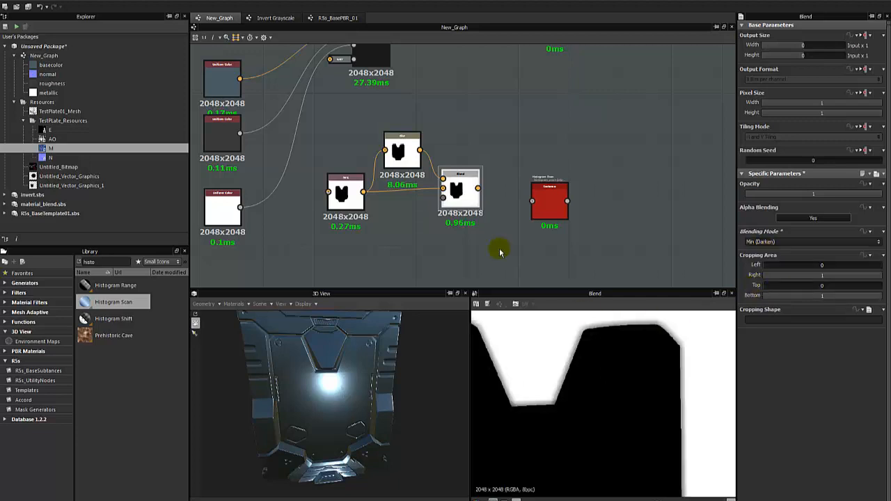
pyautogui.click(549, 202)
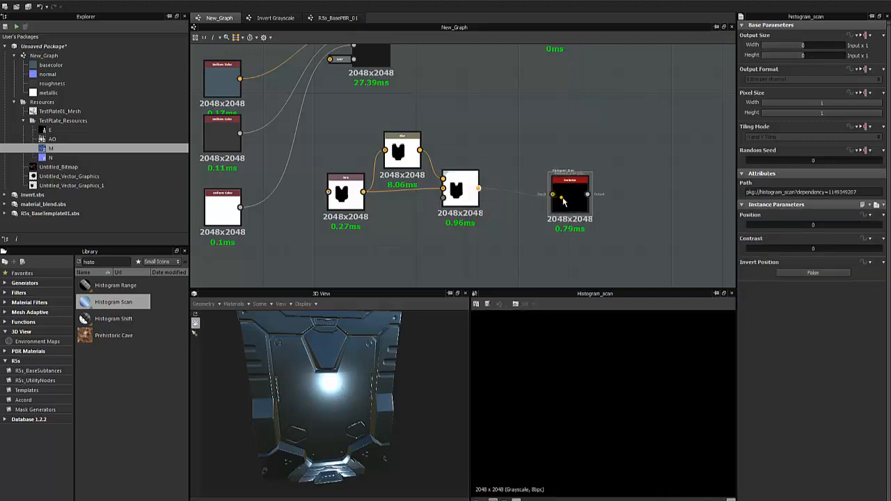
pyautogui.moveTo(479, 189); pyautogui.dragTo(551, 194)
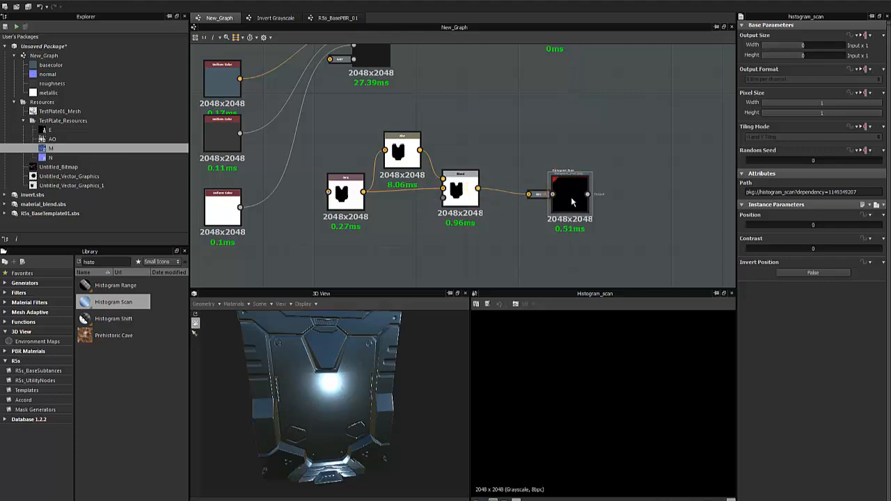
# Set the Histogram Scan node's contrast to 1 and its position to 0.07
pyautogui.scroll(2, 553, 369)
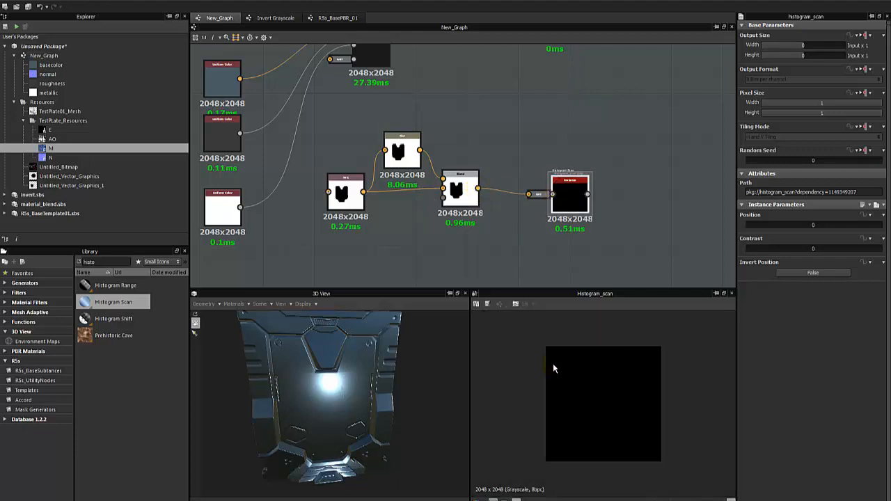
pyautogui.moveTo(762, 225); pyautogui.dragTo(870, 249)
pyautogui.scroll(4, 579, 410)
pyautogui.moveTo(810, 224); pyautogui.dragTo(755, 239)
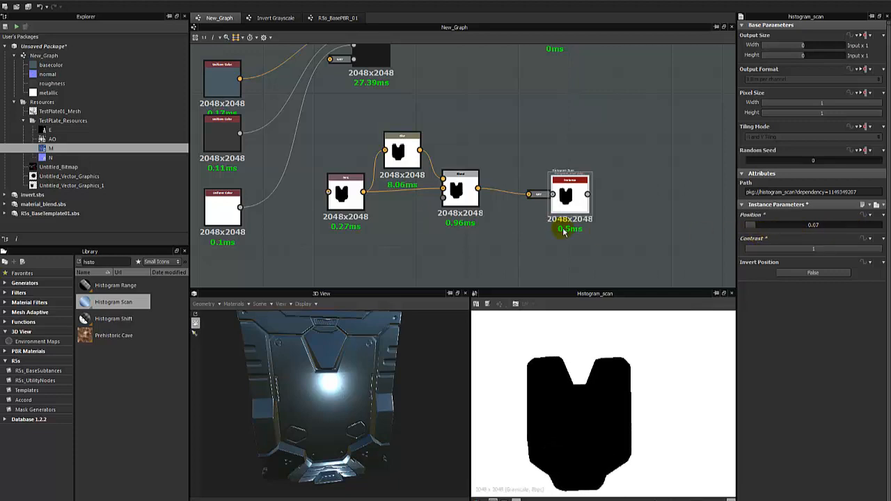
# Preview the Blur and Blend outputs for comparison, and set the Histogram Scan node's position to 0.38
pyautogui.scroll(3, 479, 209)
pyautogui.click(333, 108)
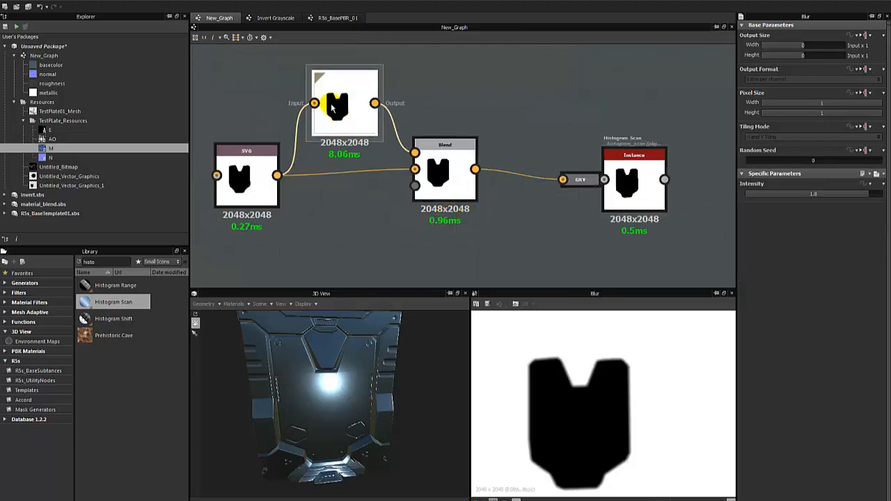
pyautogui.click(438, 179)
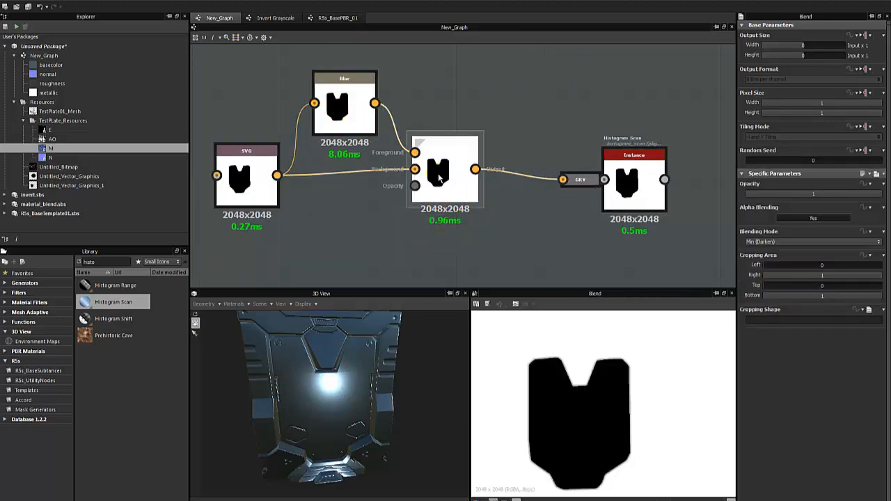
pyautogui.scroll(6, 534, 366)
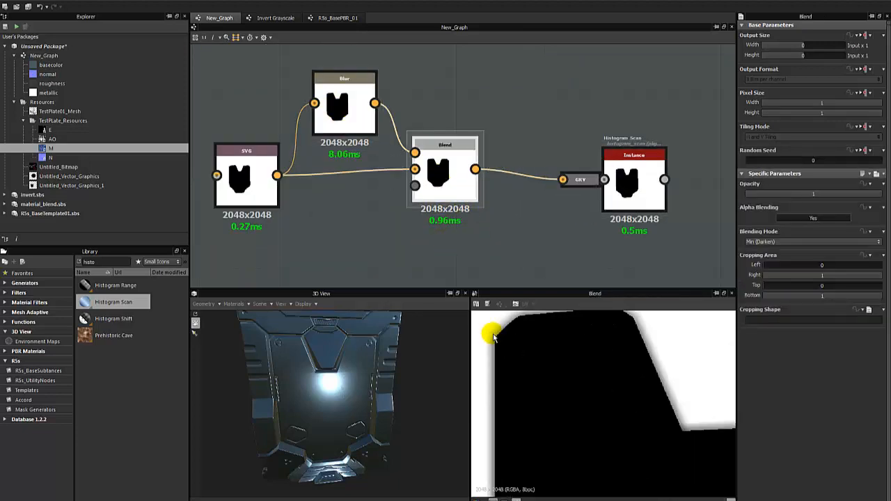
pyautogui.click(633, 182)
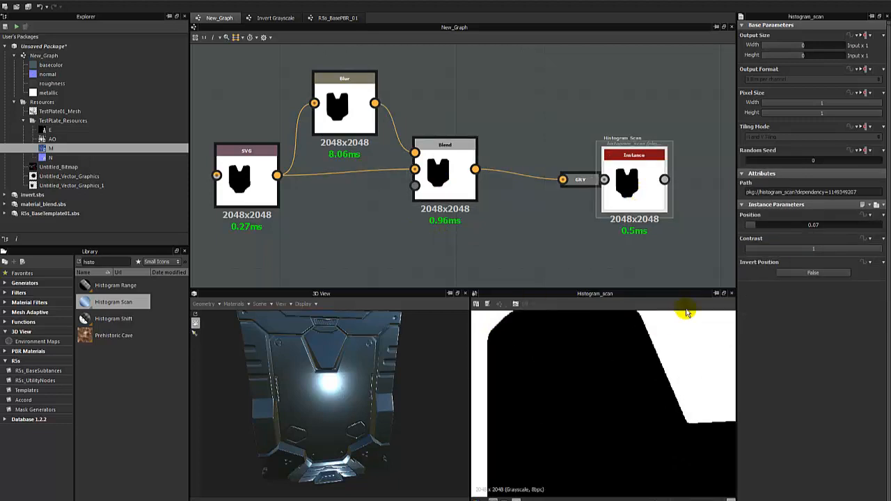
pyautogui.moveTo(766, 226); pyautogui.dragTo(801, 233)
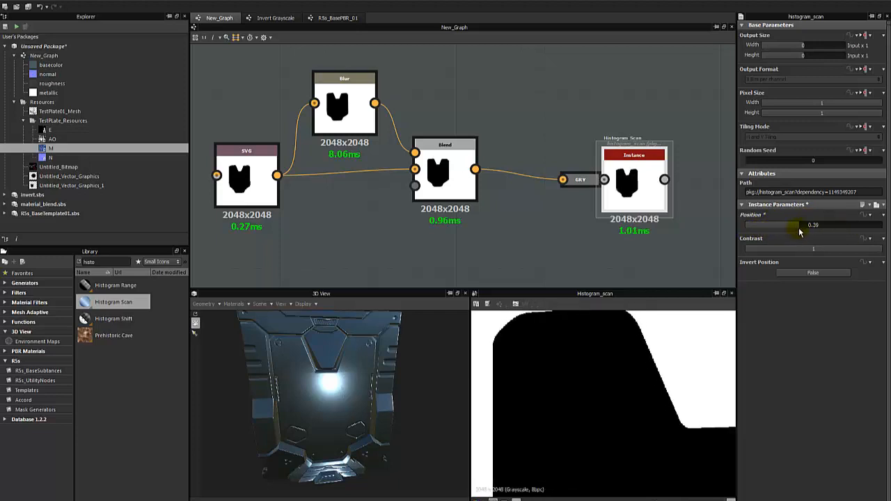
pyautogui.scroll(-3, 651, 396)
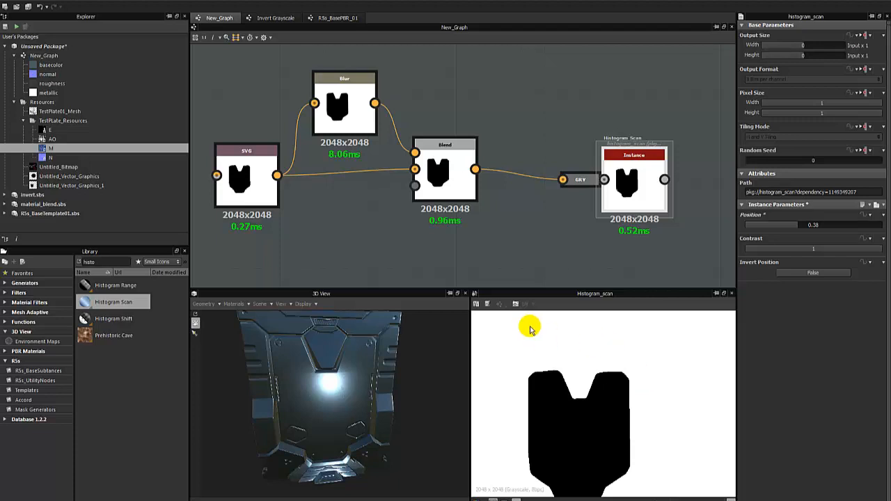
# Delete the SVG, Blur, Blend and Histogram Scan nodes of the mask setup from the graph
pyautogui.scroll(-3, 507, 230)
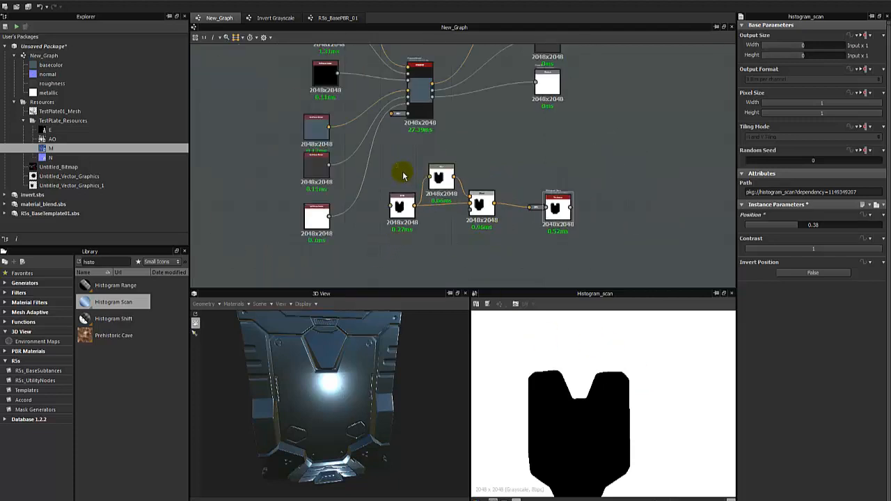
pyautogui.moveTo(400, 170); pyautogui.dragTo(596, 243)
pyautogui.press('Delete')
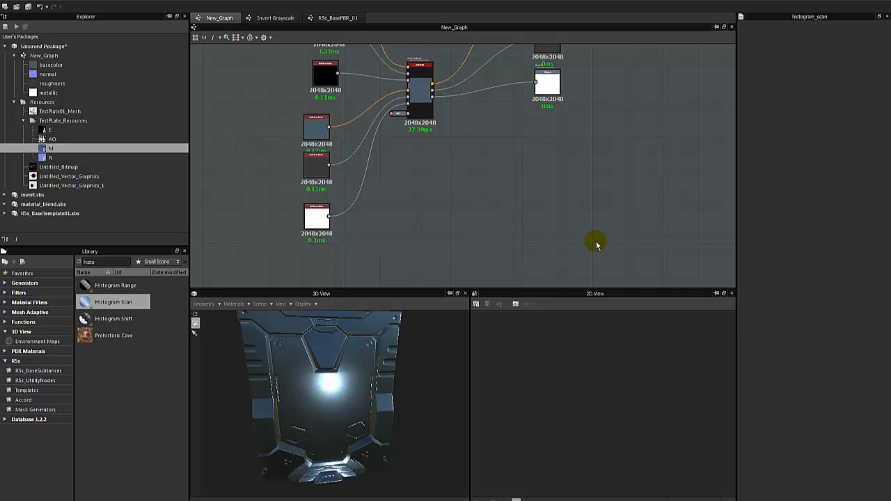
# Delete the leftover Grayscale Conversion node at the material blend node's mask input
pyautogui.moveTo(330, 384); pyautogui.dragTo(327, 398)
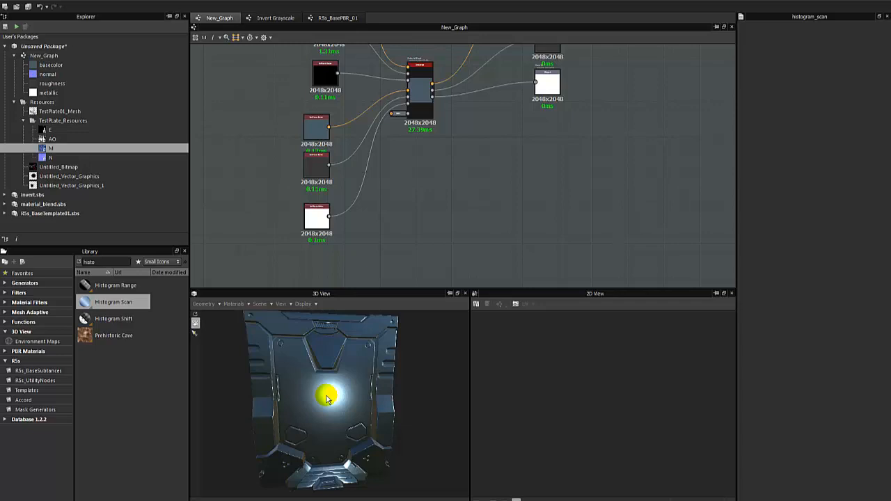
pyautogui.moveTo(327, 398)
pyautogui.mouseDown()
pyautogui.moveTo(355, 397)
pyautogui.moveTo(335, 398)
pyautogui.mouseUp()
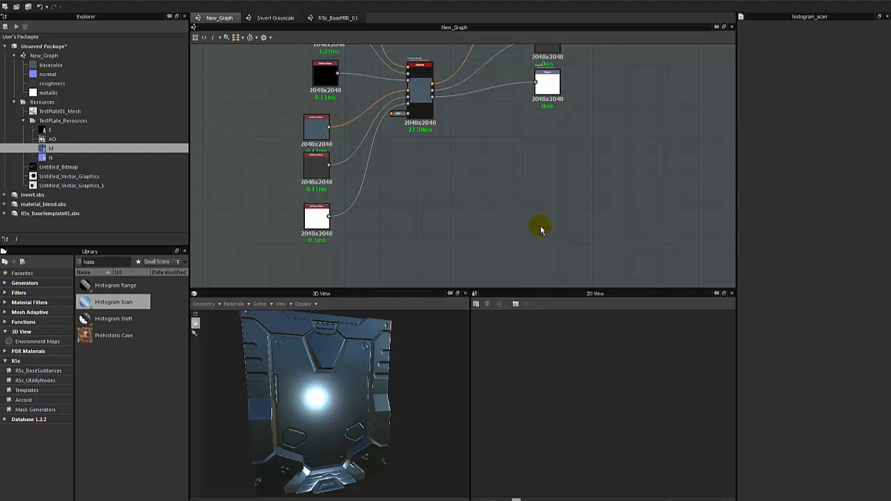
pyautogui.moveTo(537, 124); pyautogui.dragTo(560, 143, button='middle')
pyautogui.scroll(2, 495, 126)
pyautogui.doubleClick(392, 138)
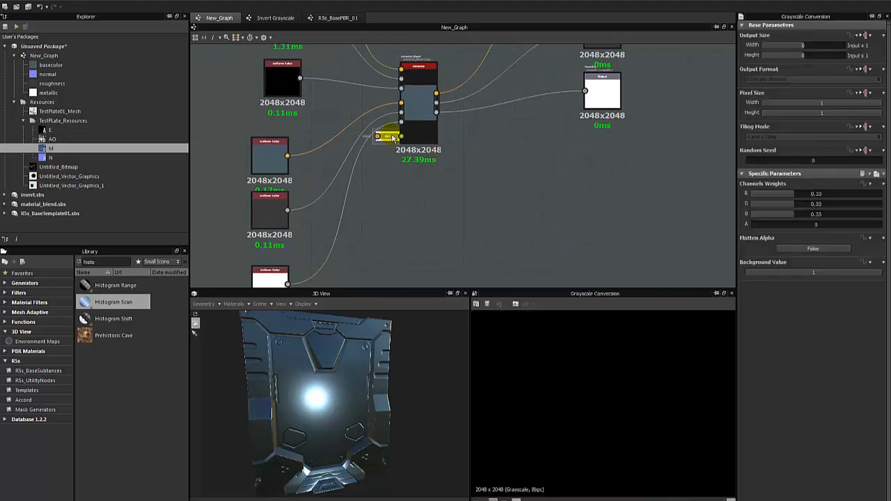
pyautogui.press('Delete')
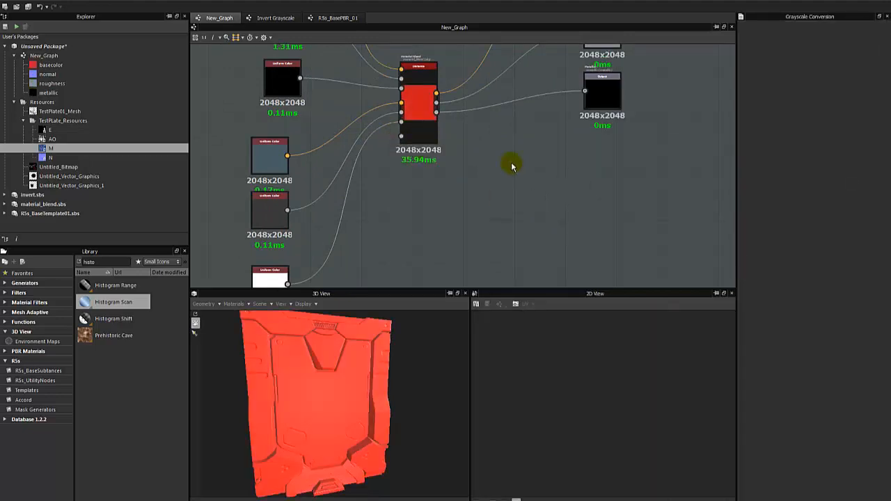
pyautogui.scroll(-3, 509, 163)
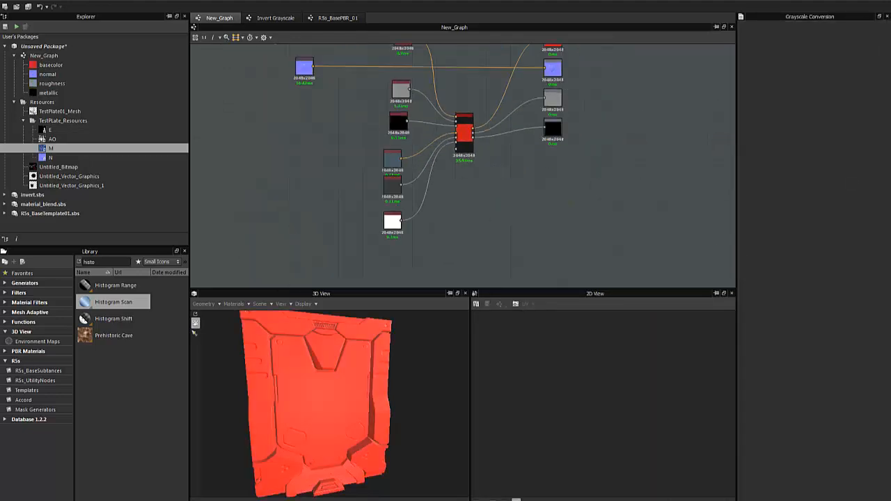